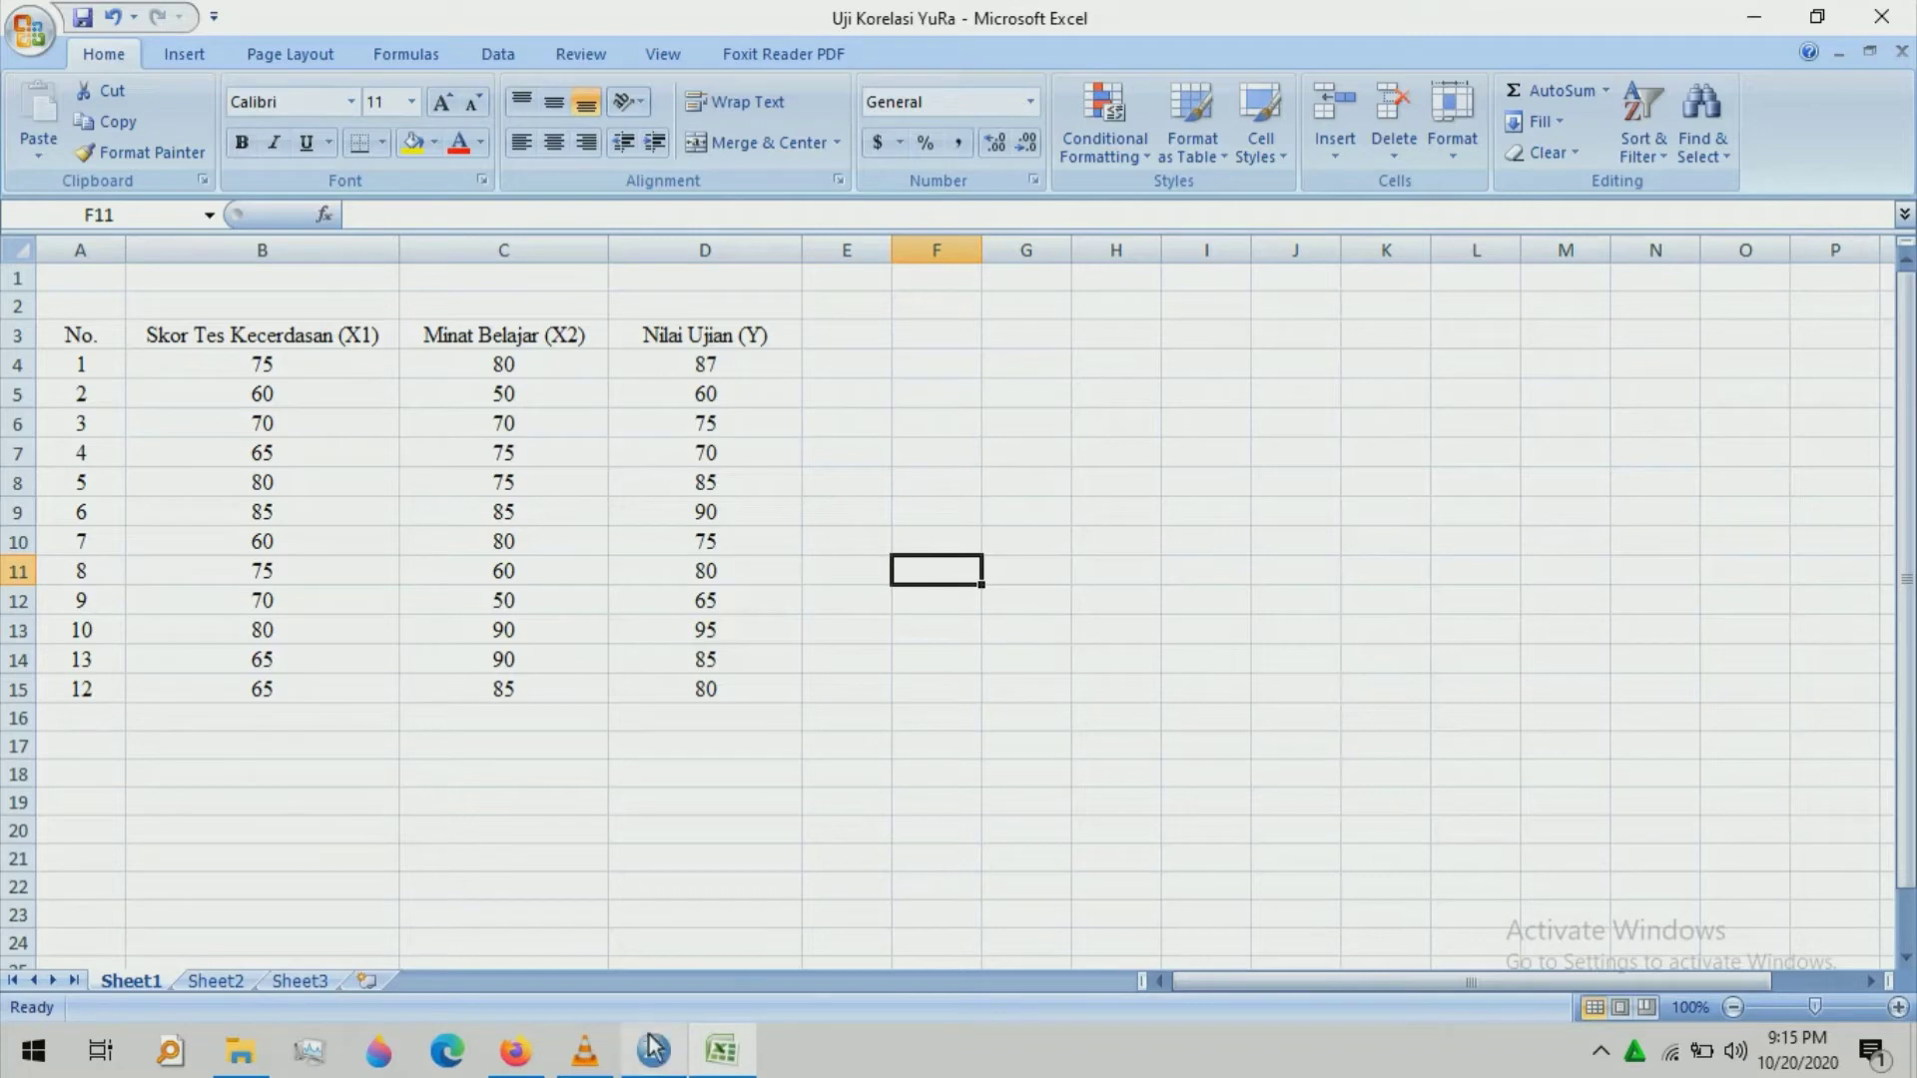
# - Switch to SPSS Statistics and define three variables named X1, X2 and Y
pyautogui.click(654, 1062)
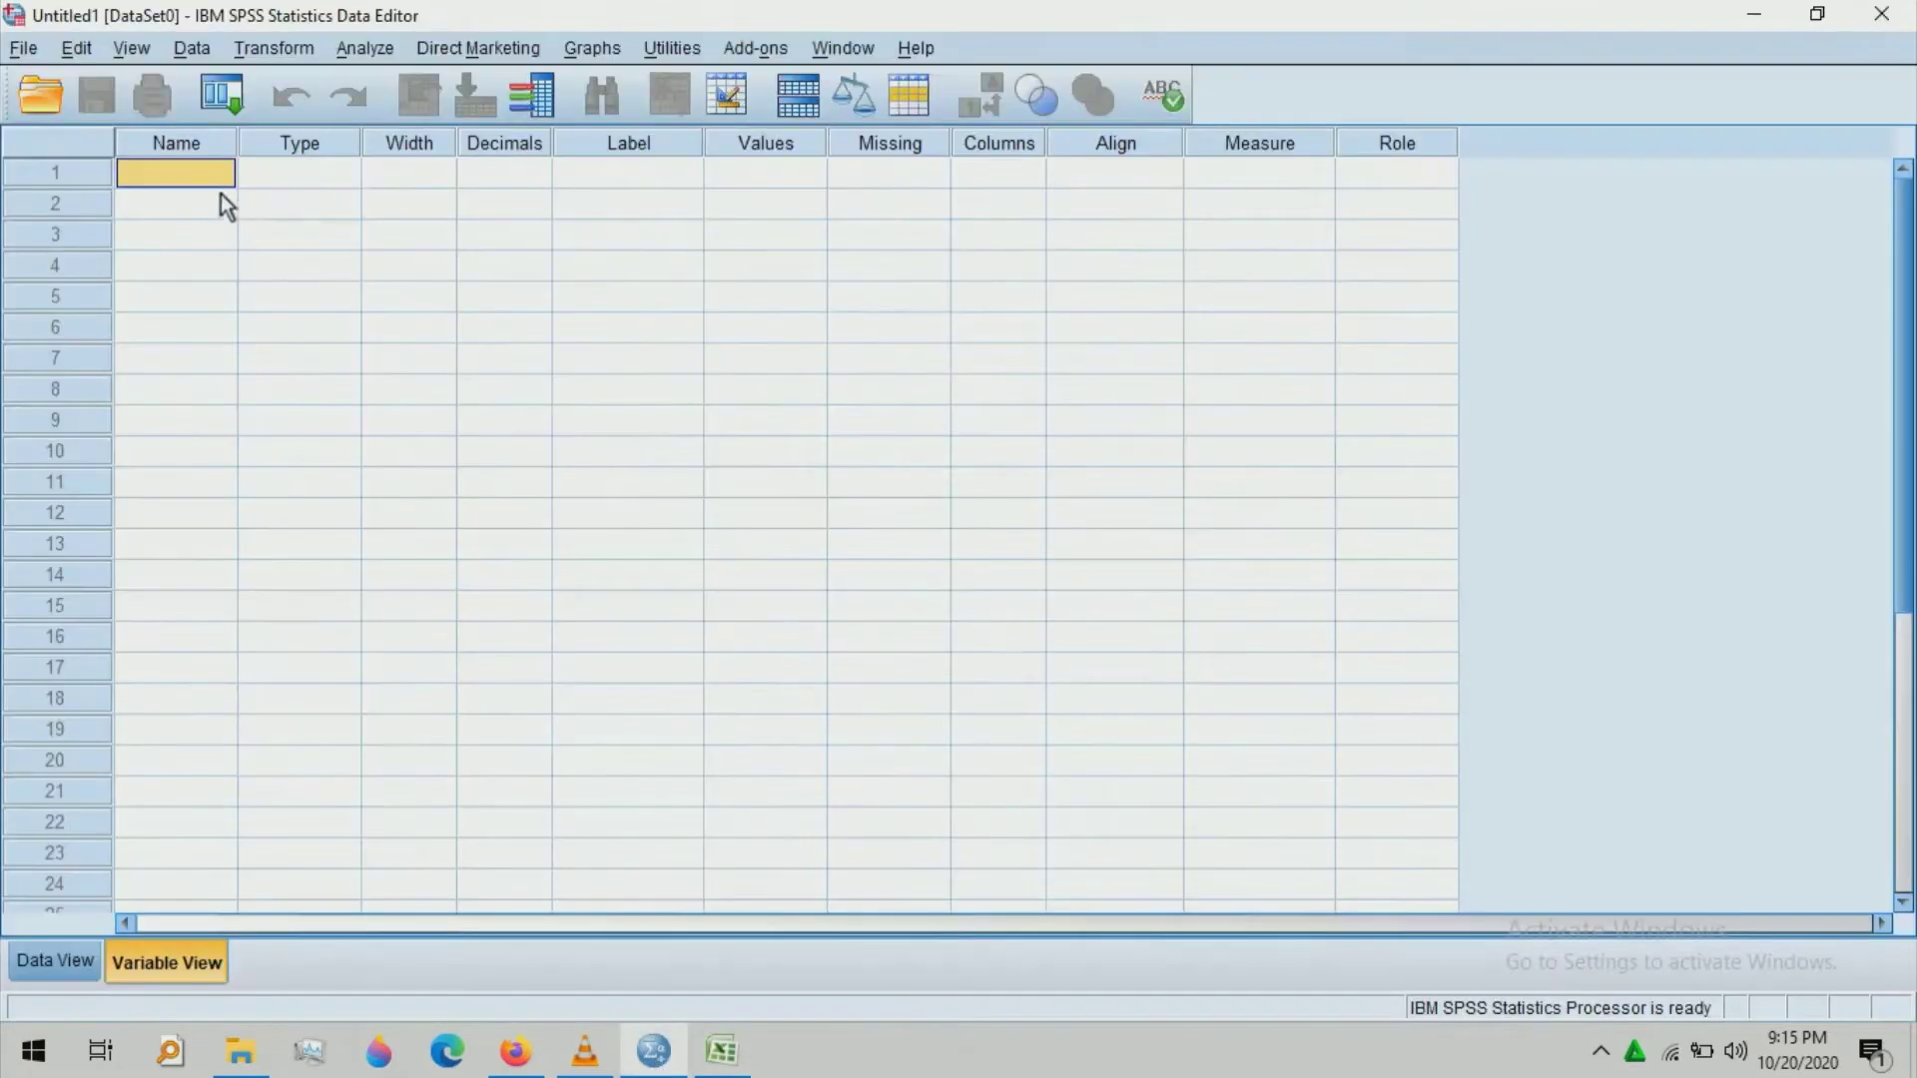
pyautogui.doubleClick(208, 178)
pyautogui.write('X1')
pyautogui.click(176, 197)
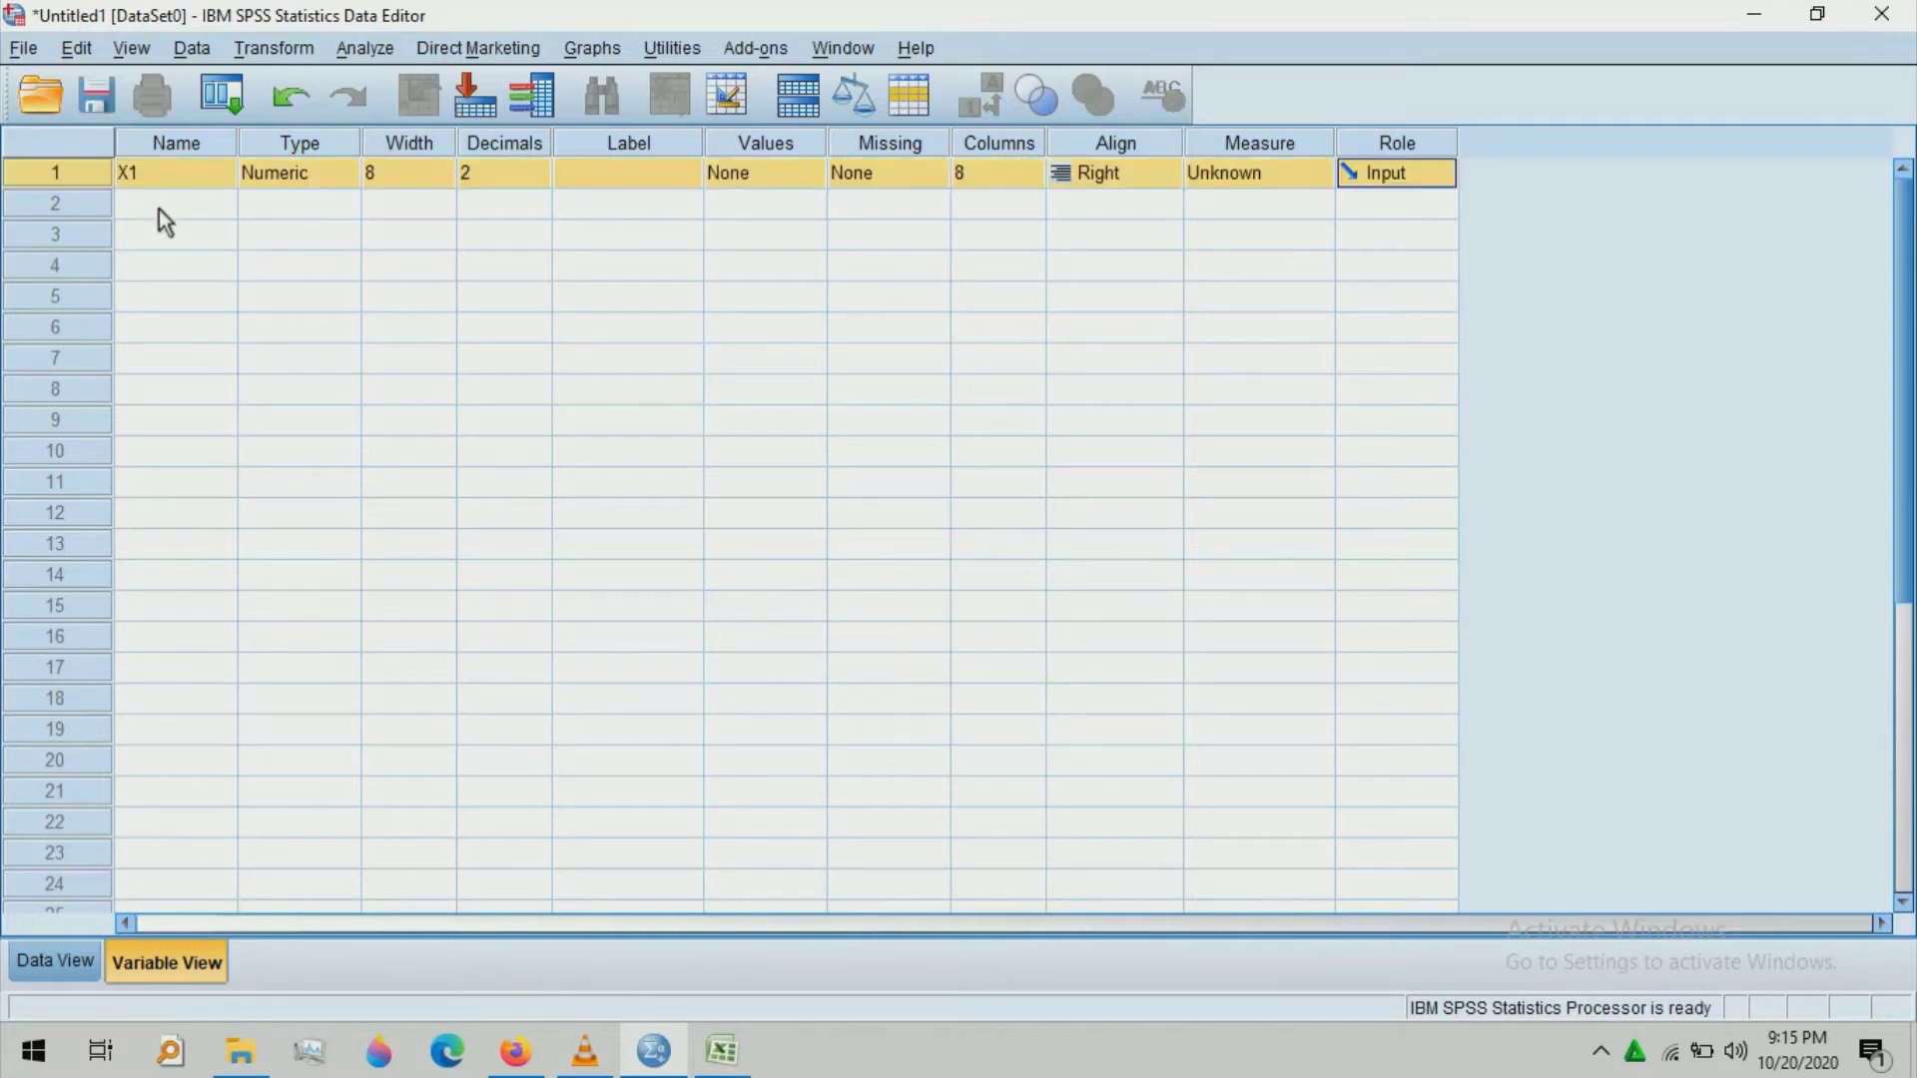
pyautogui.write('X')
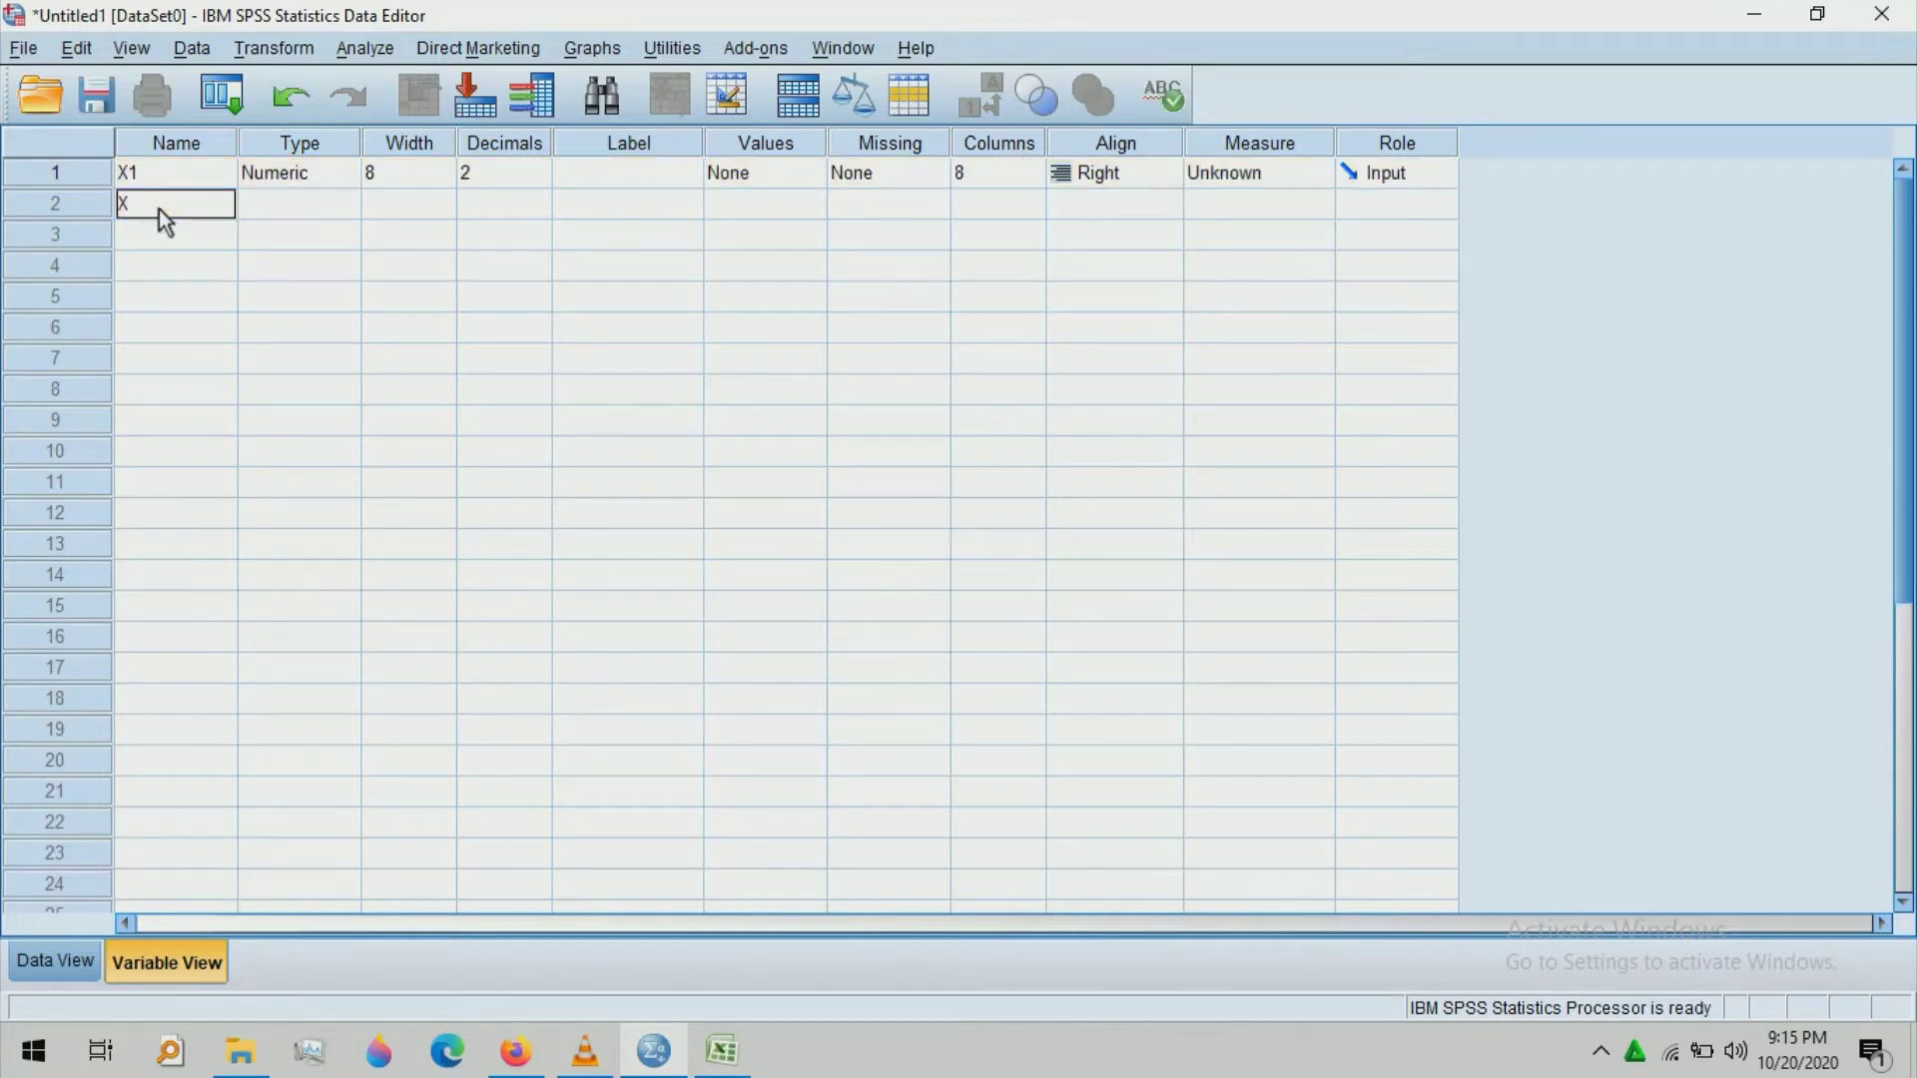
pyautogui.write('2')
pyautogui.press('Return')
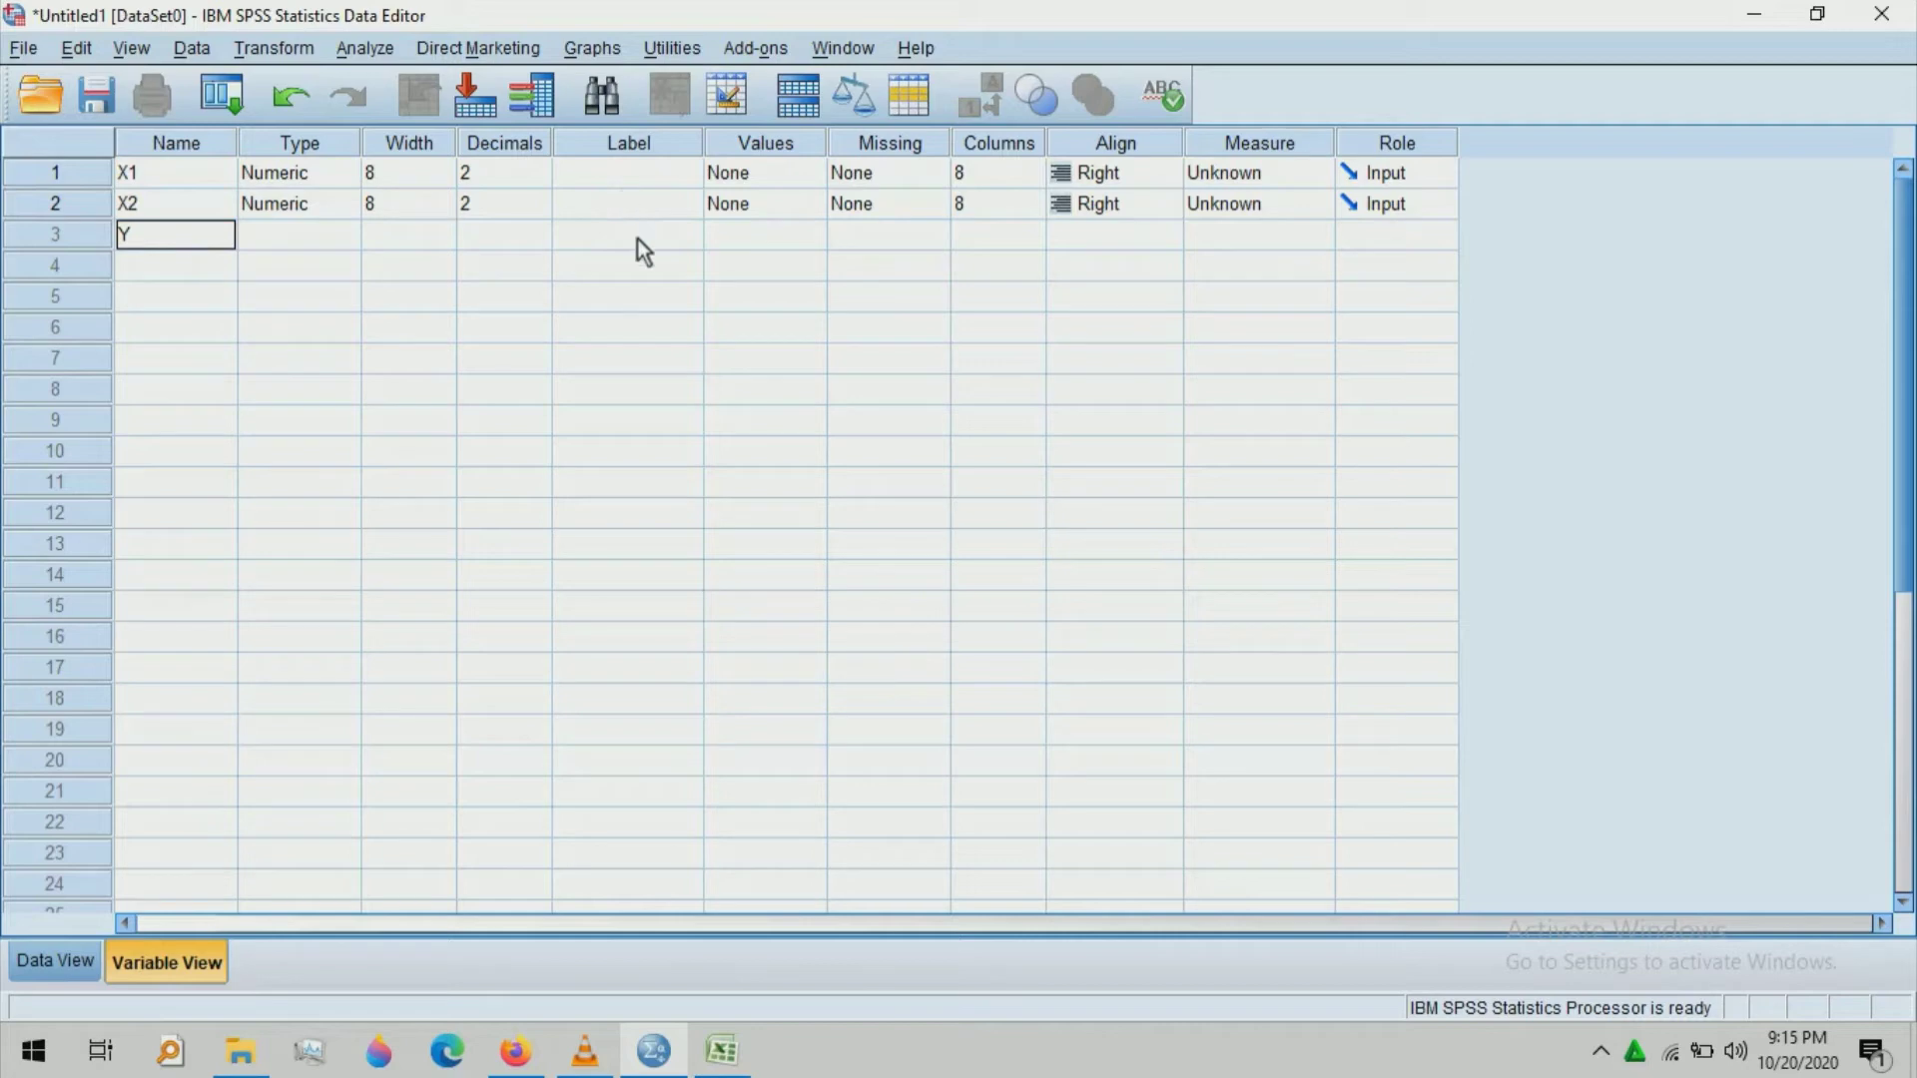
# - Set the decimals of variables X1, X2 and Y to 0
pyautogui.click(531, 174)
pyautogui.click(539, 180)
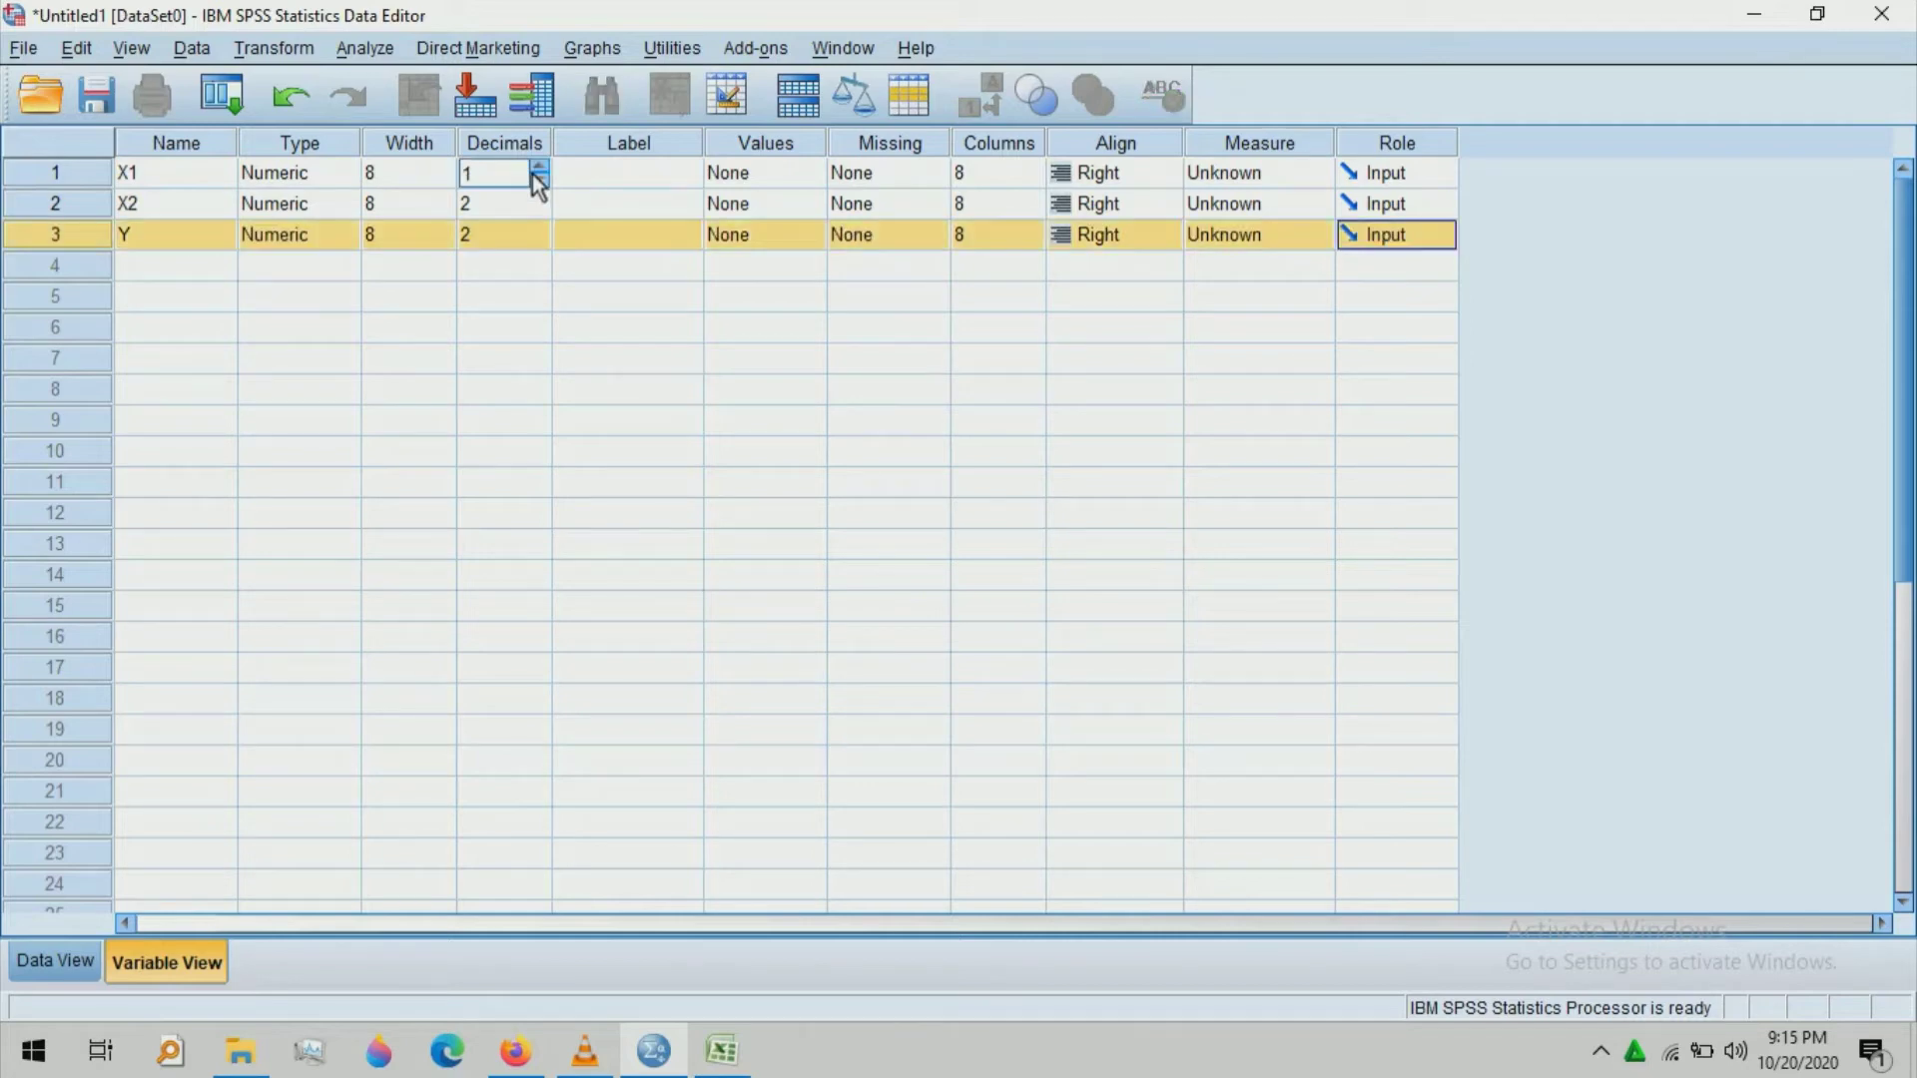
pyautogui.click(539, 180)
pyautogui.click(536, 205)
pyautogui.click(540, 208)
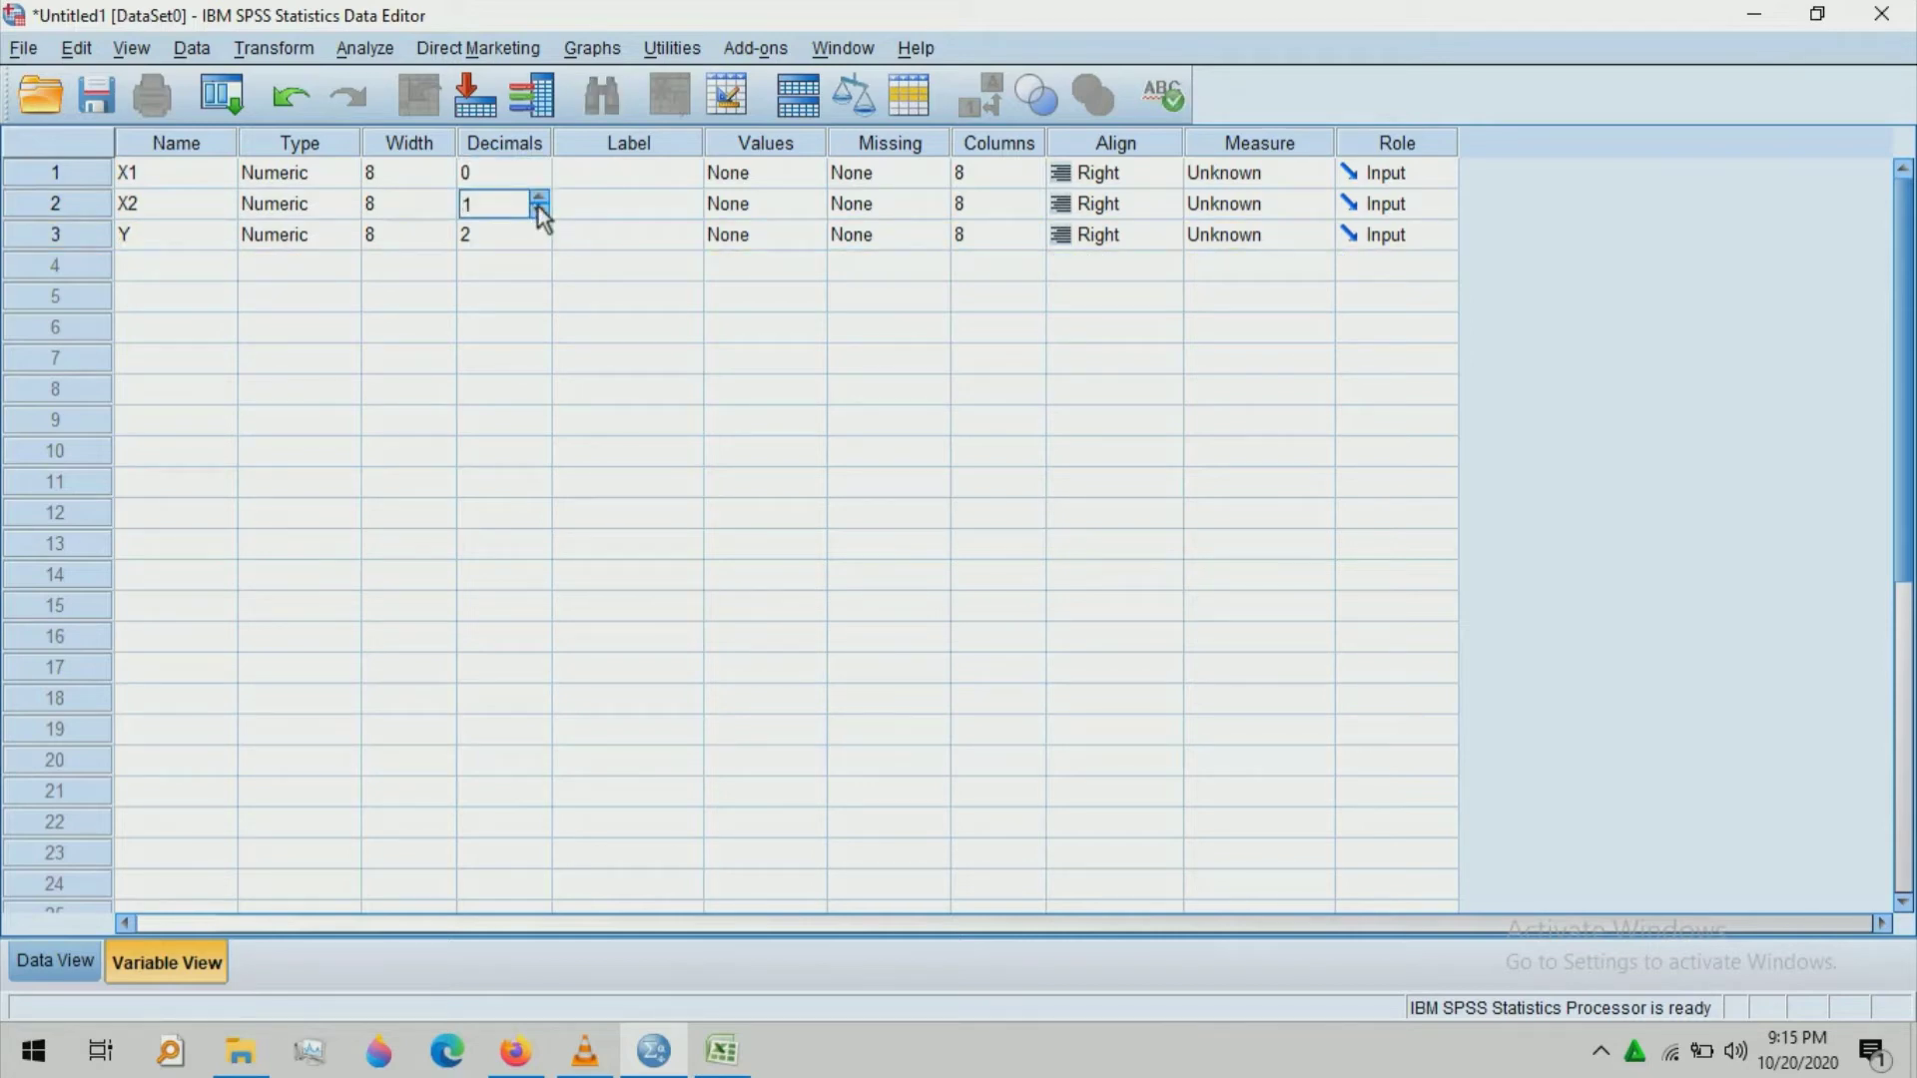
pyautogui.click(538, 208)
pyautogui.click(536, 240)
pyautogui.click(541, 240)
pyautogui.click(540, 241)
# - Label variable X1 as "Skor Tes Kecerdasan"
pyautogui.click(629, 172)
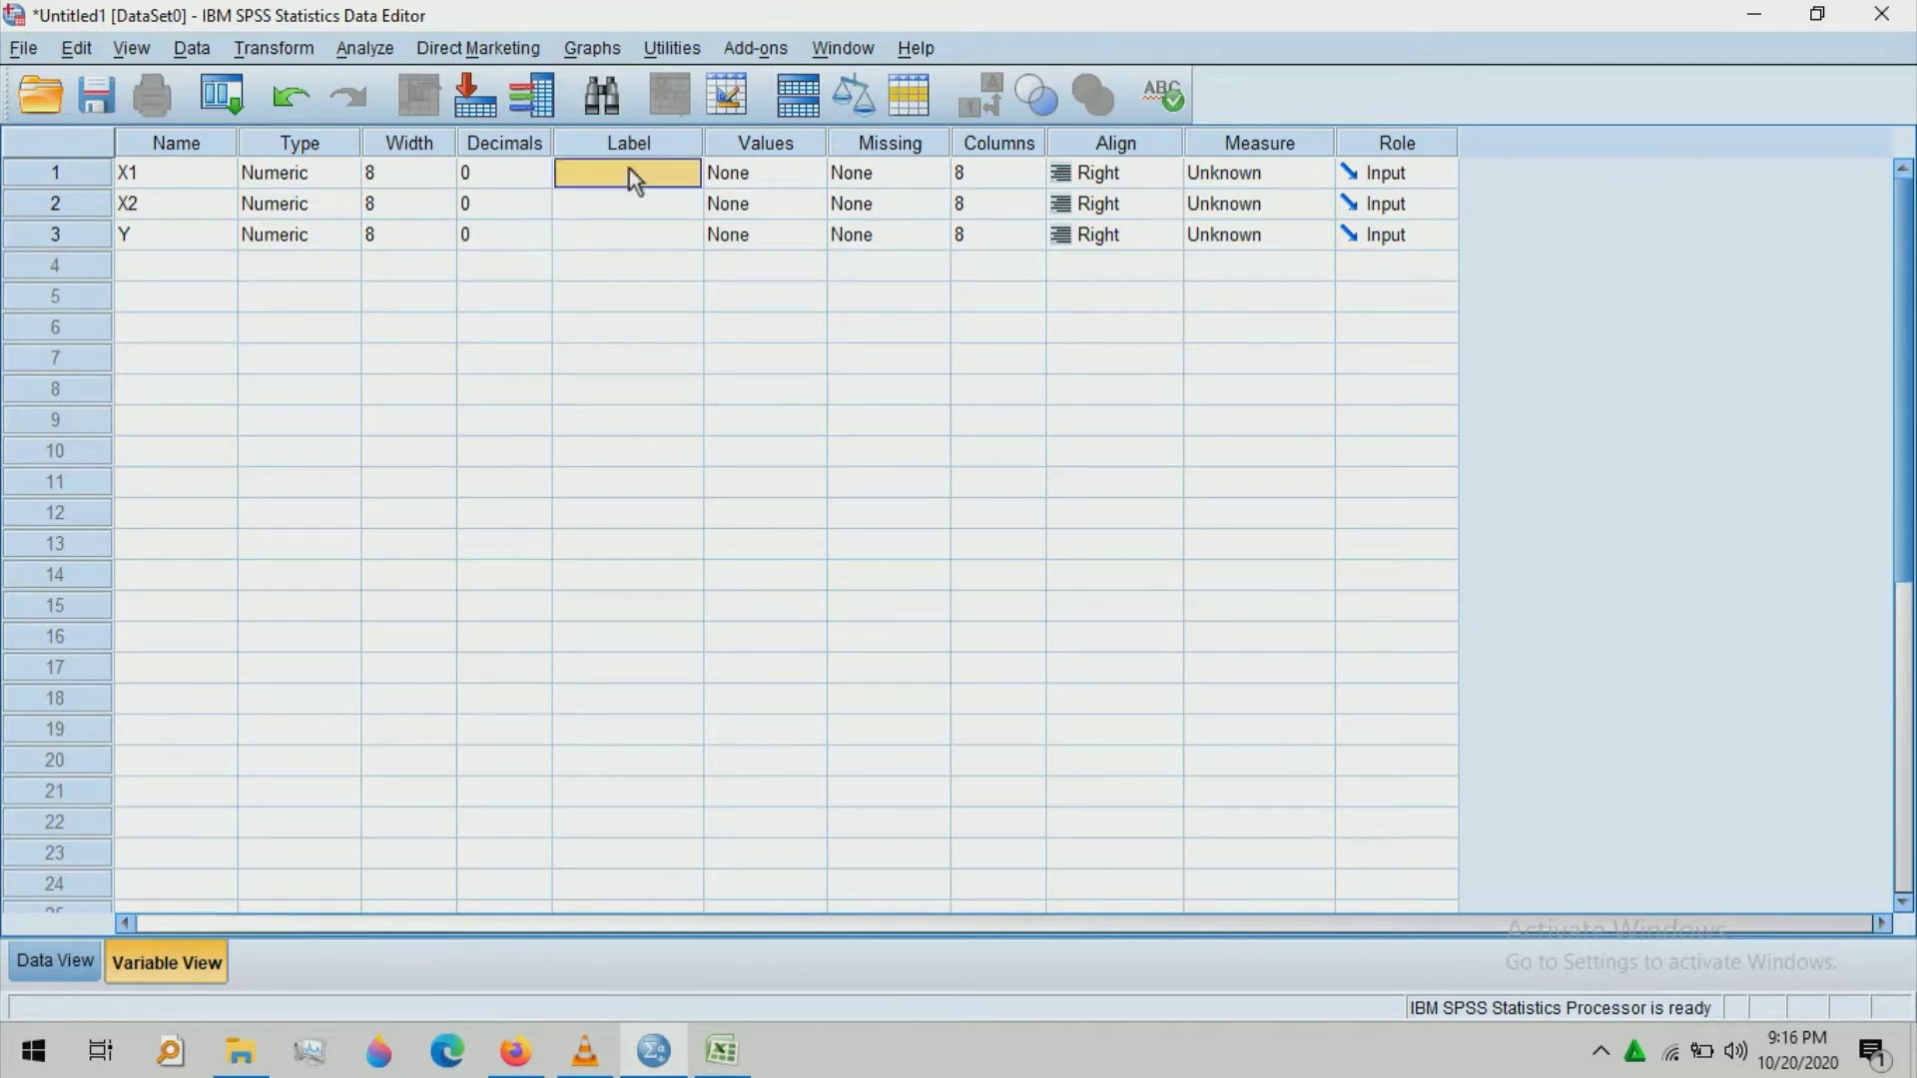
pyautogui.click(629, 172)
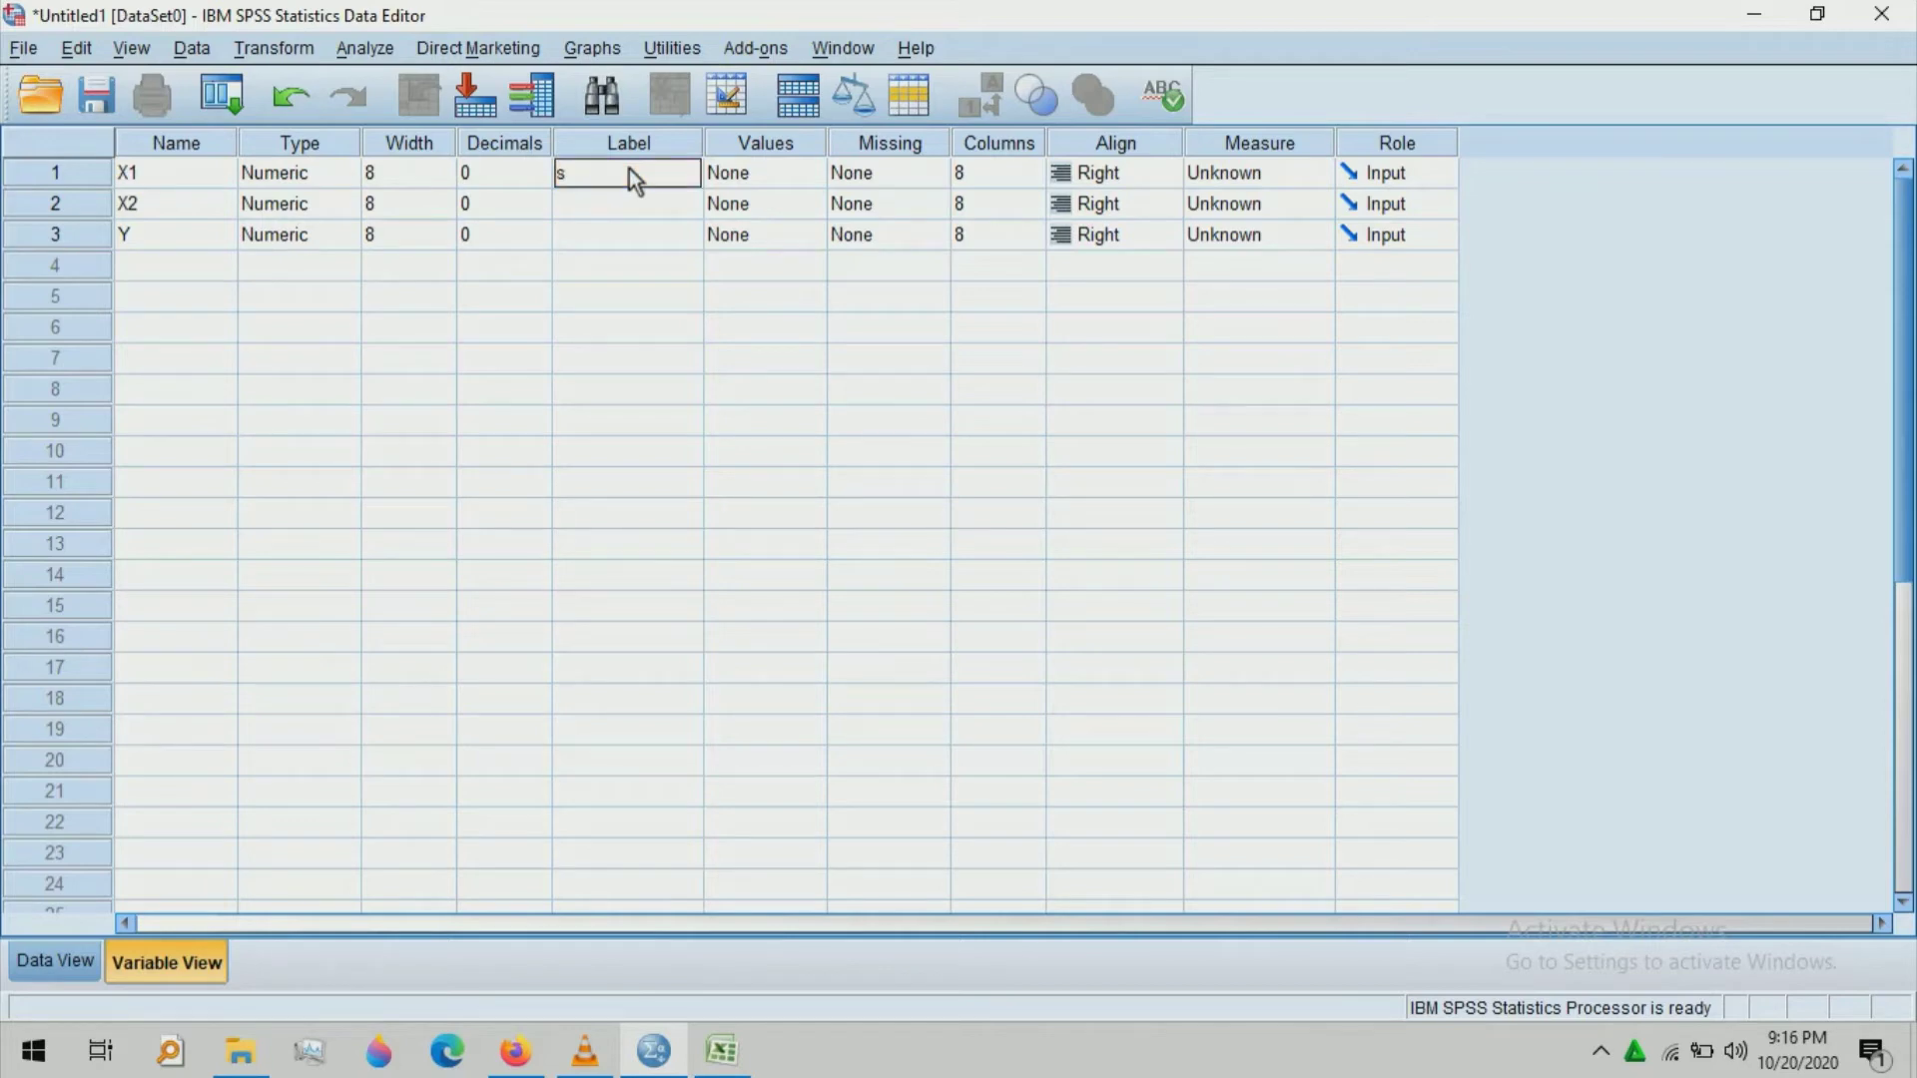
pyautogui.write('Sk')
pyautogui.write('or Tes Kecerdasa')
pyautogui.write('n')
# - Label X2 as "Minat Belajar" and Y as "Nilai Ujian", checking the column headings in the Excel sheet
pyautogui.click(667, 208)
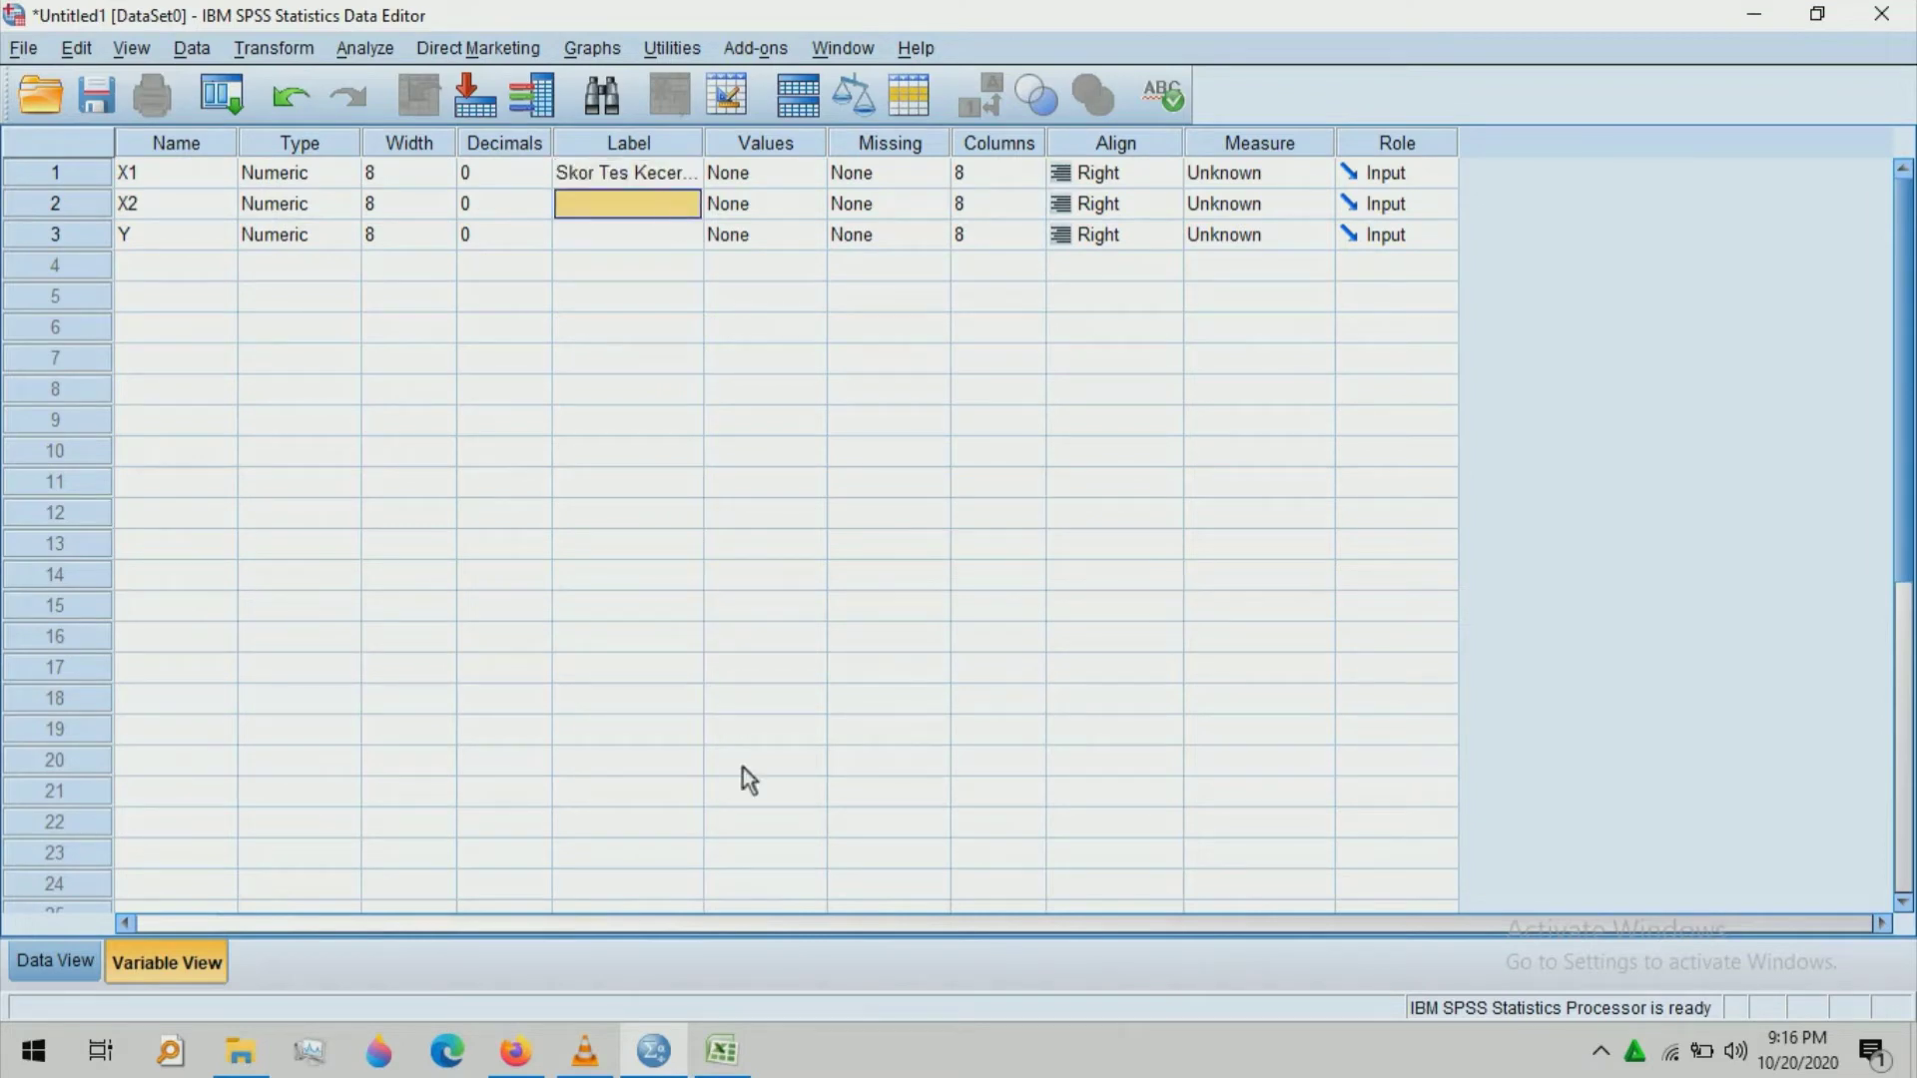
pyautogui.moveTo(722, 1051)
pyautogui.click(722, 937)
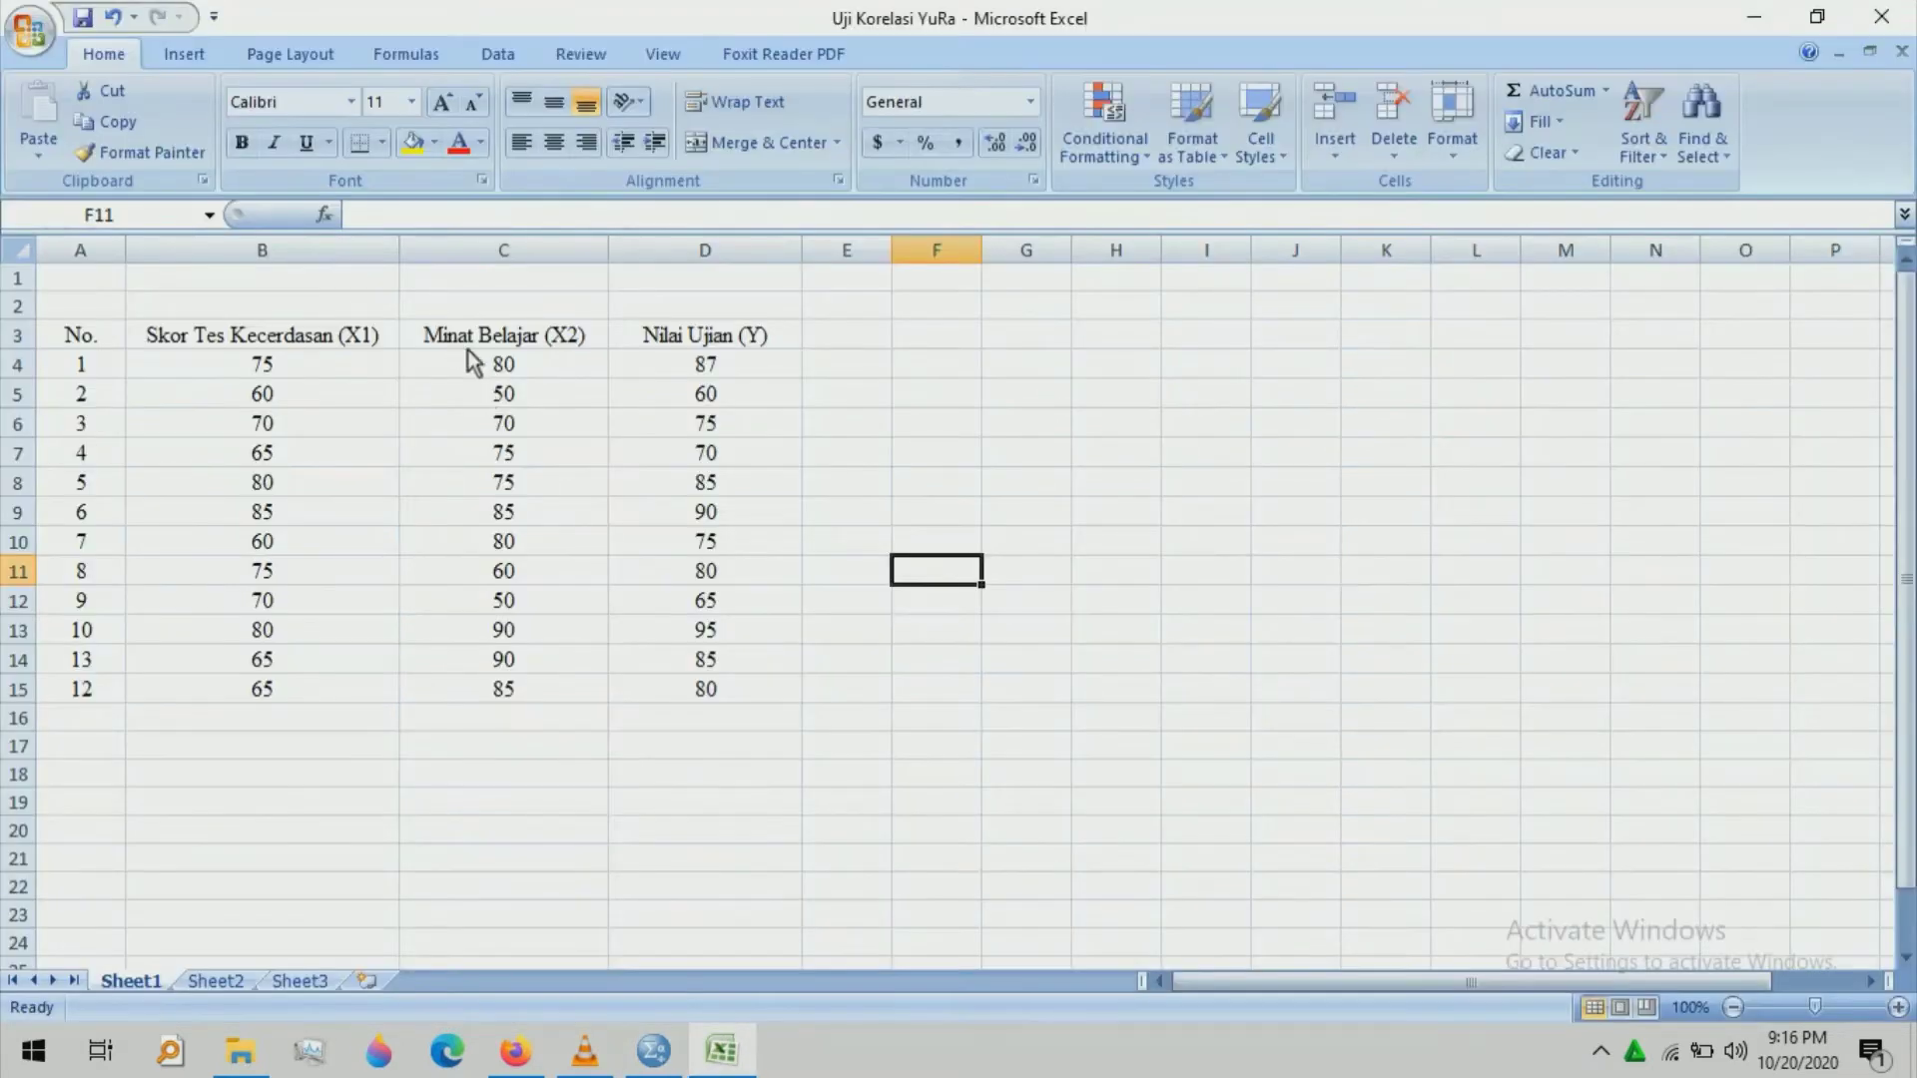
pyautogui.click(665, 1063)
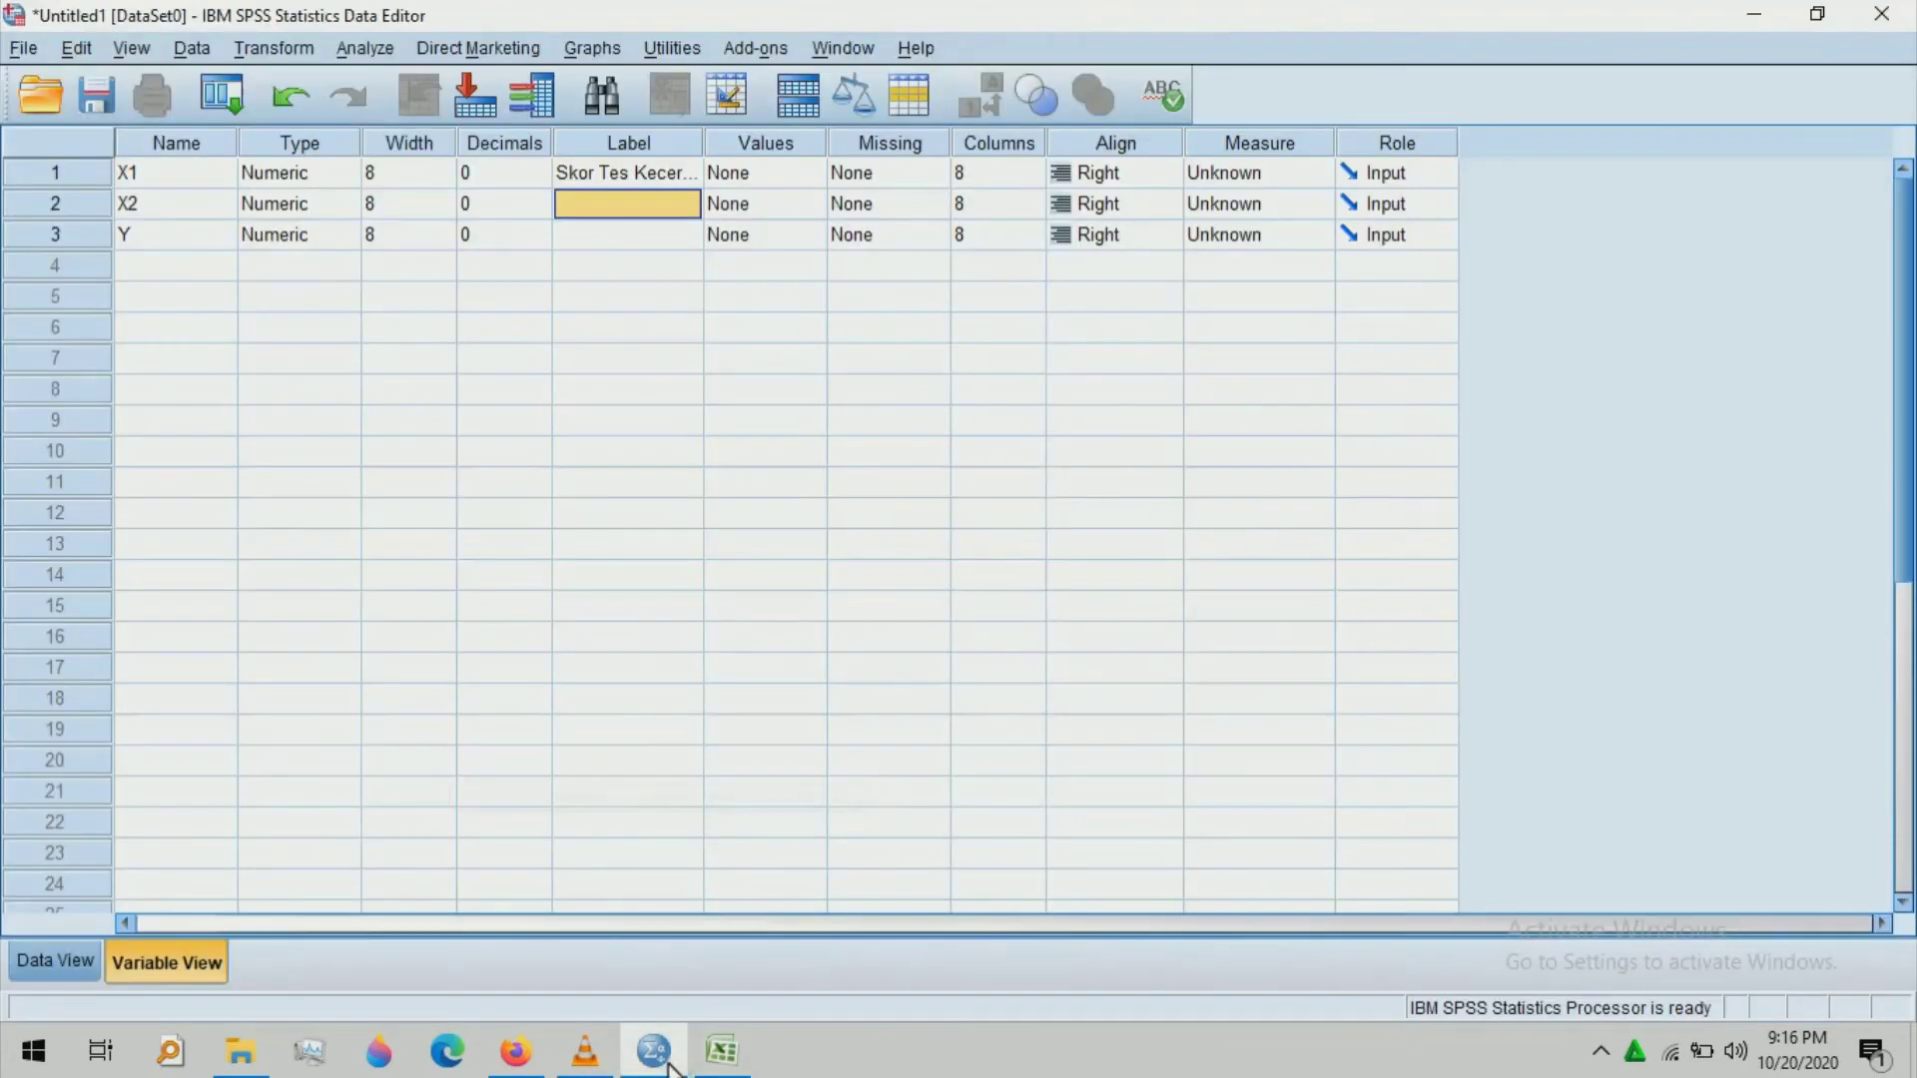
pyautogui.write('Minat')
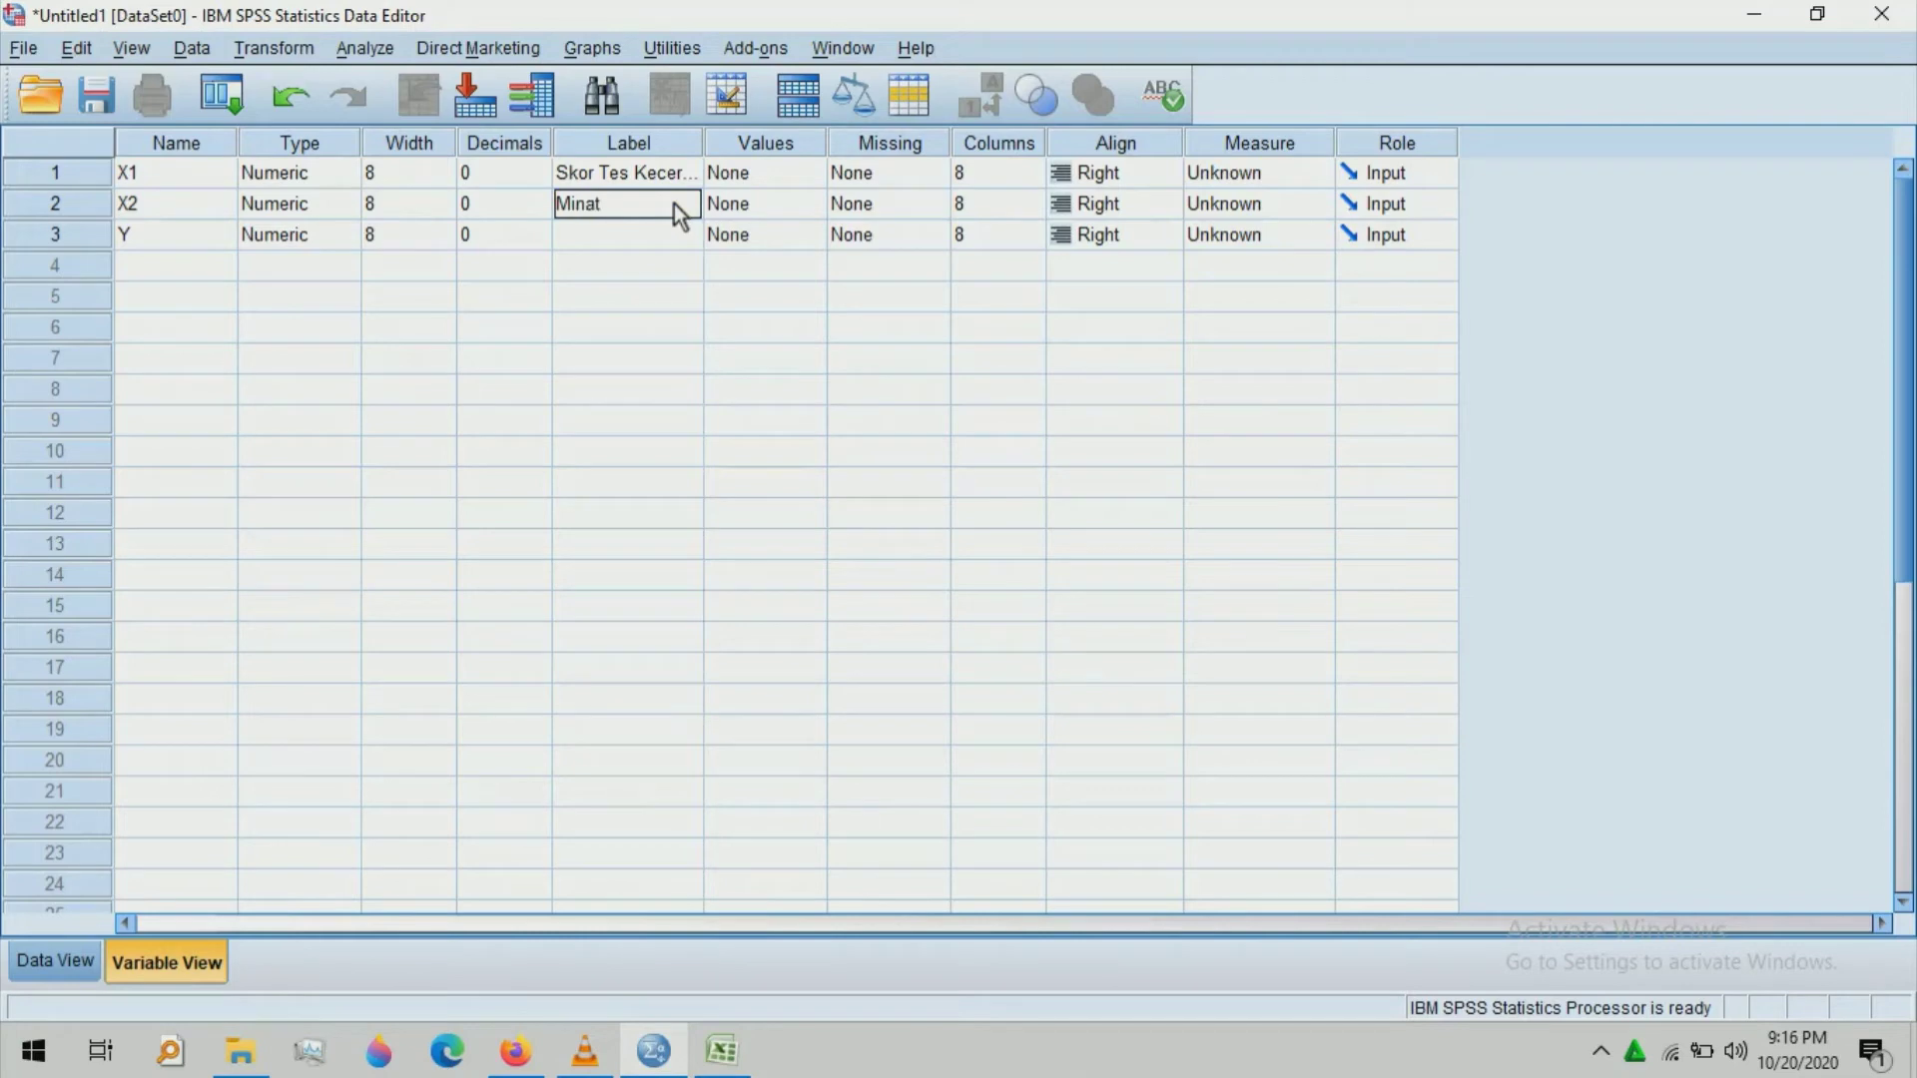
pyautogui.write(' Belajar')
pyautogui.click(644, 230)
pyautogui.write('Nilai Ujian')
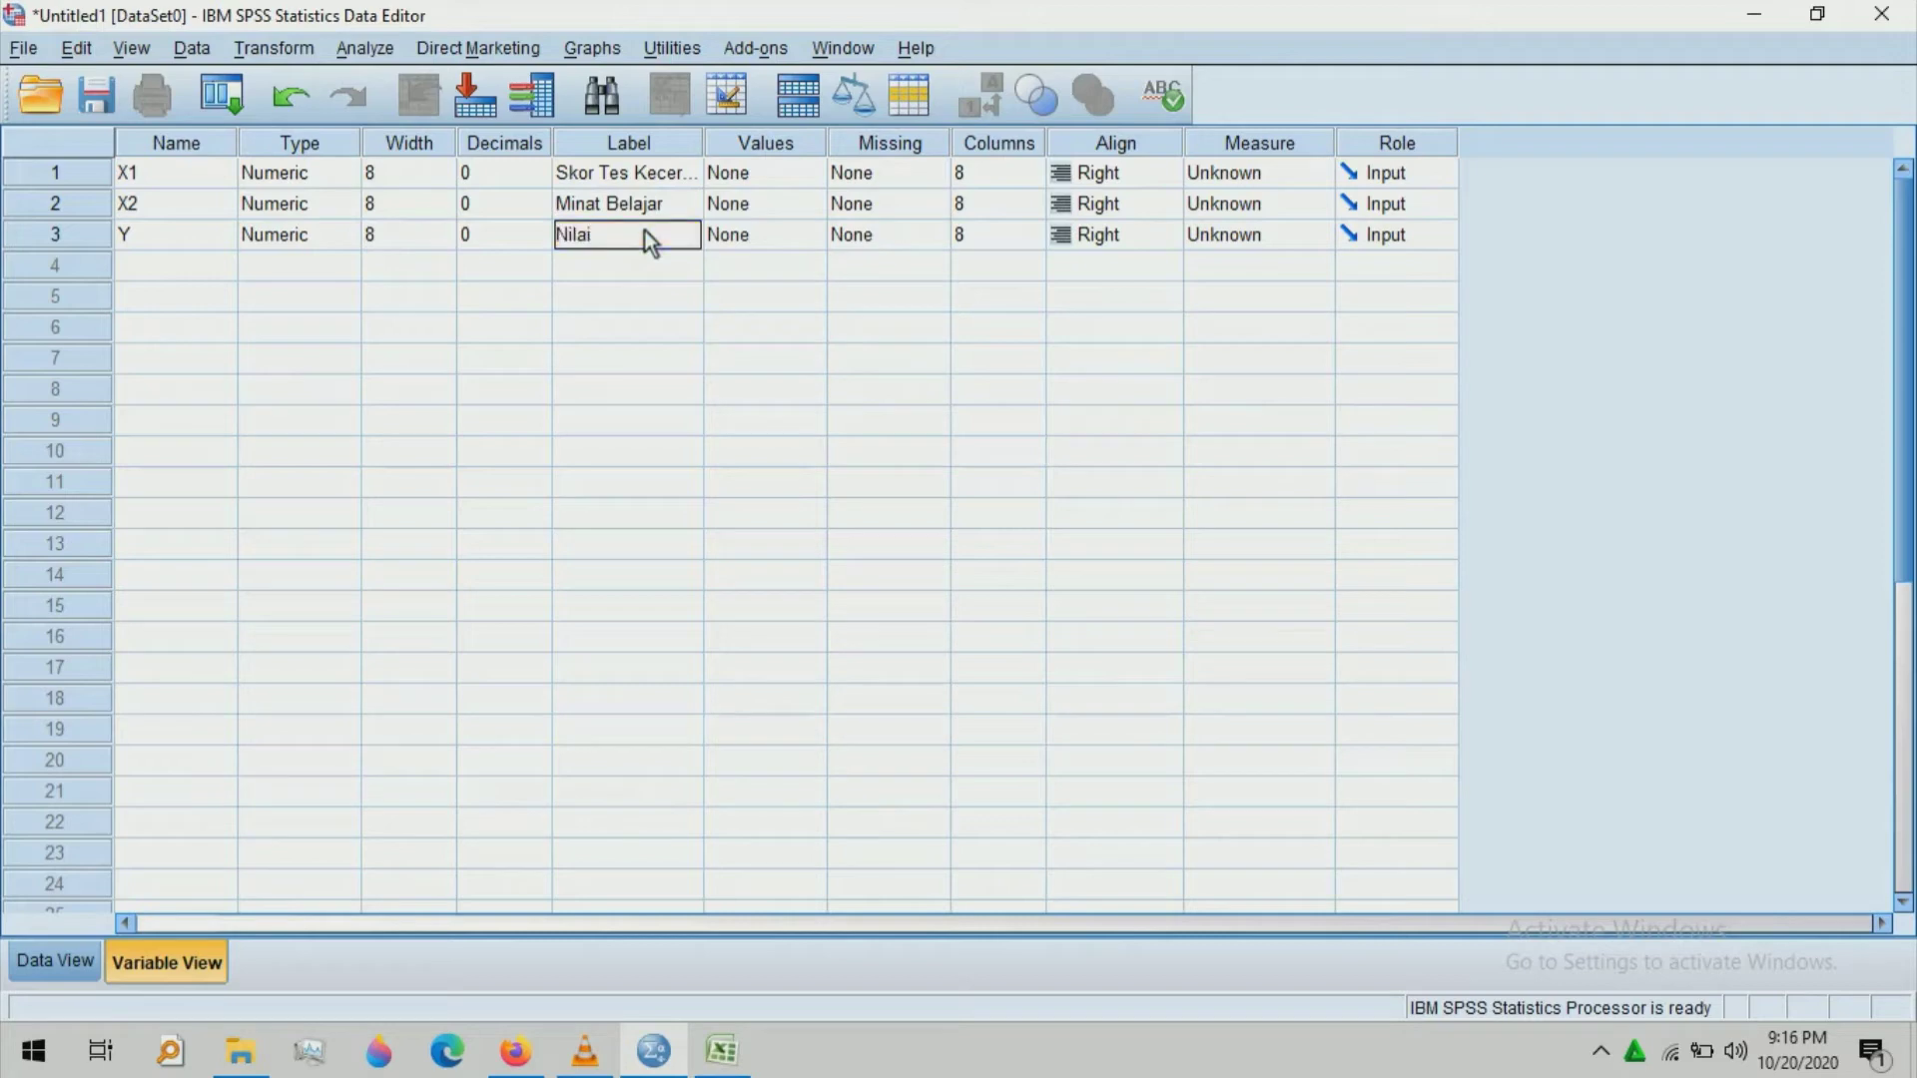
# - Set the measurement level of X1, X2 and Y to Scale
pyautogui.click(1256, 176)
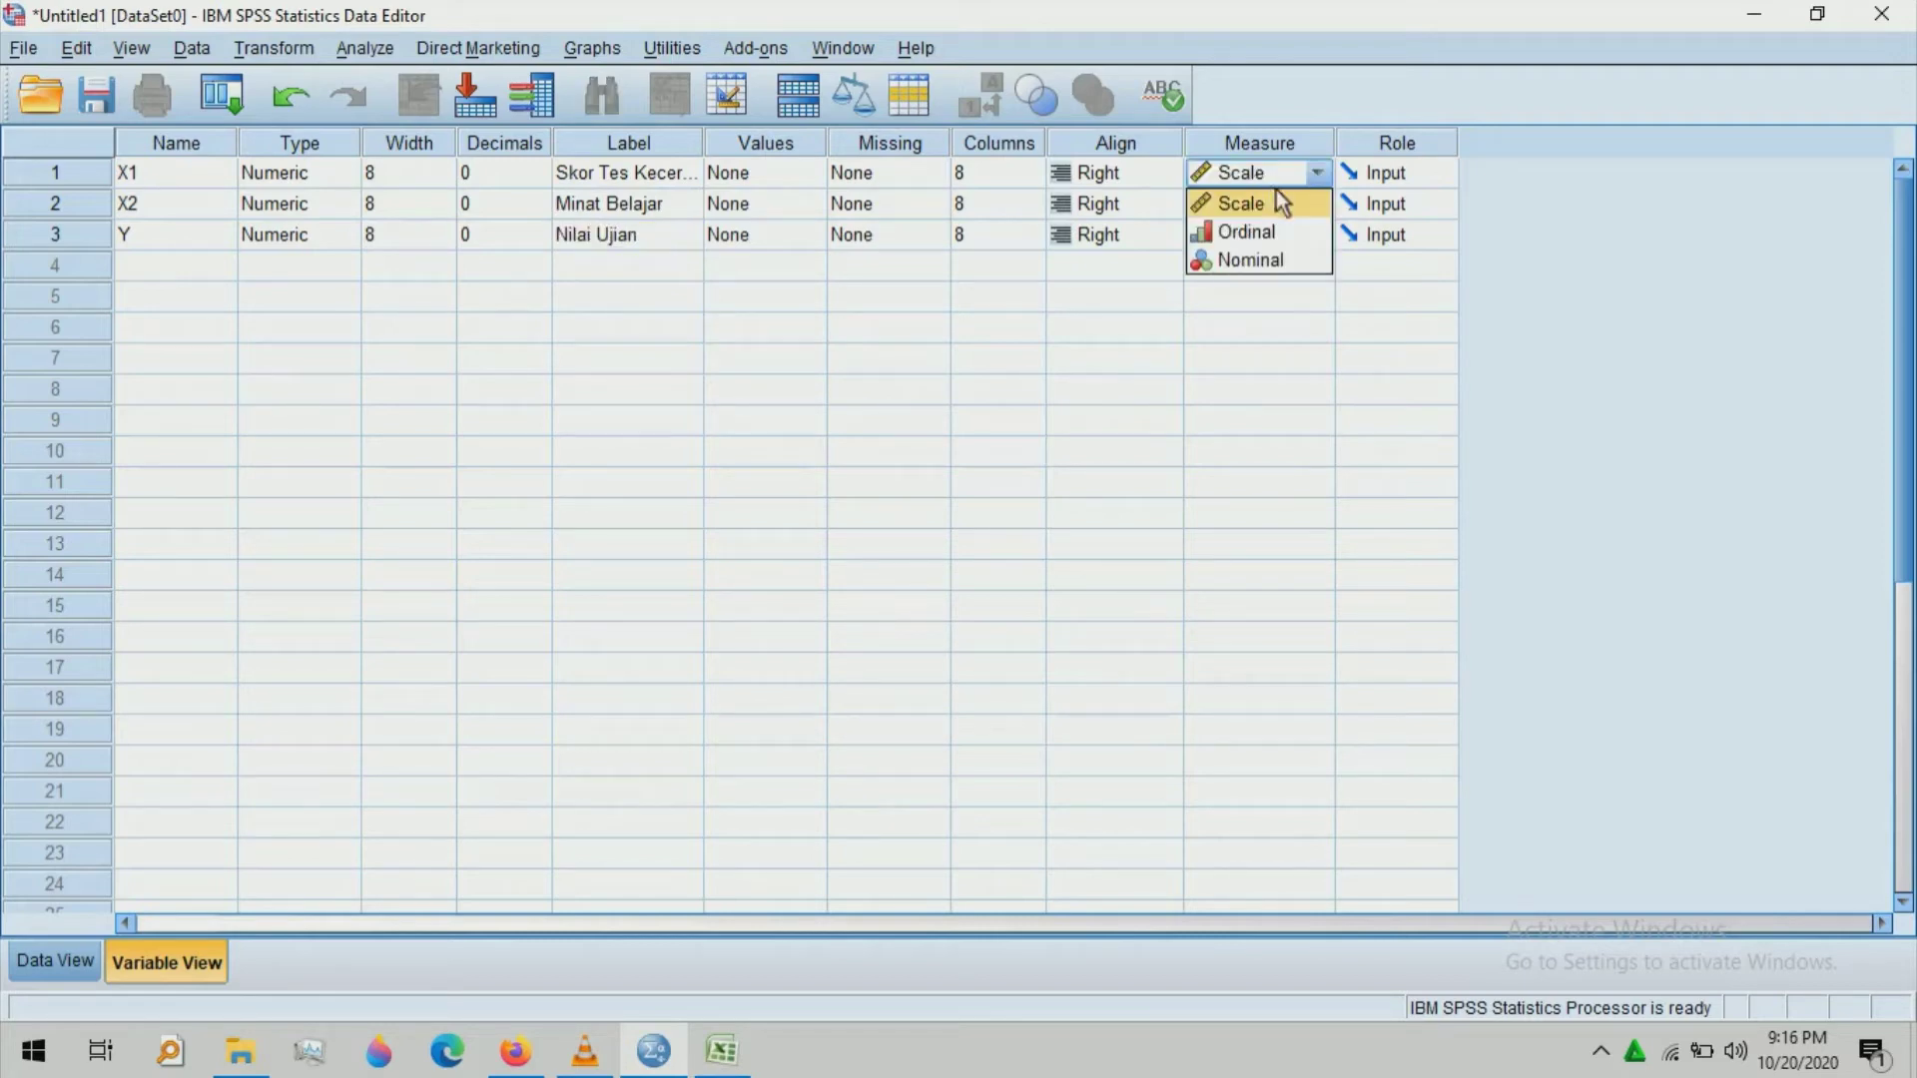
pyautogui.click(1263, 211)
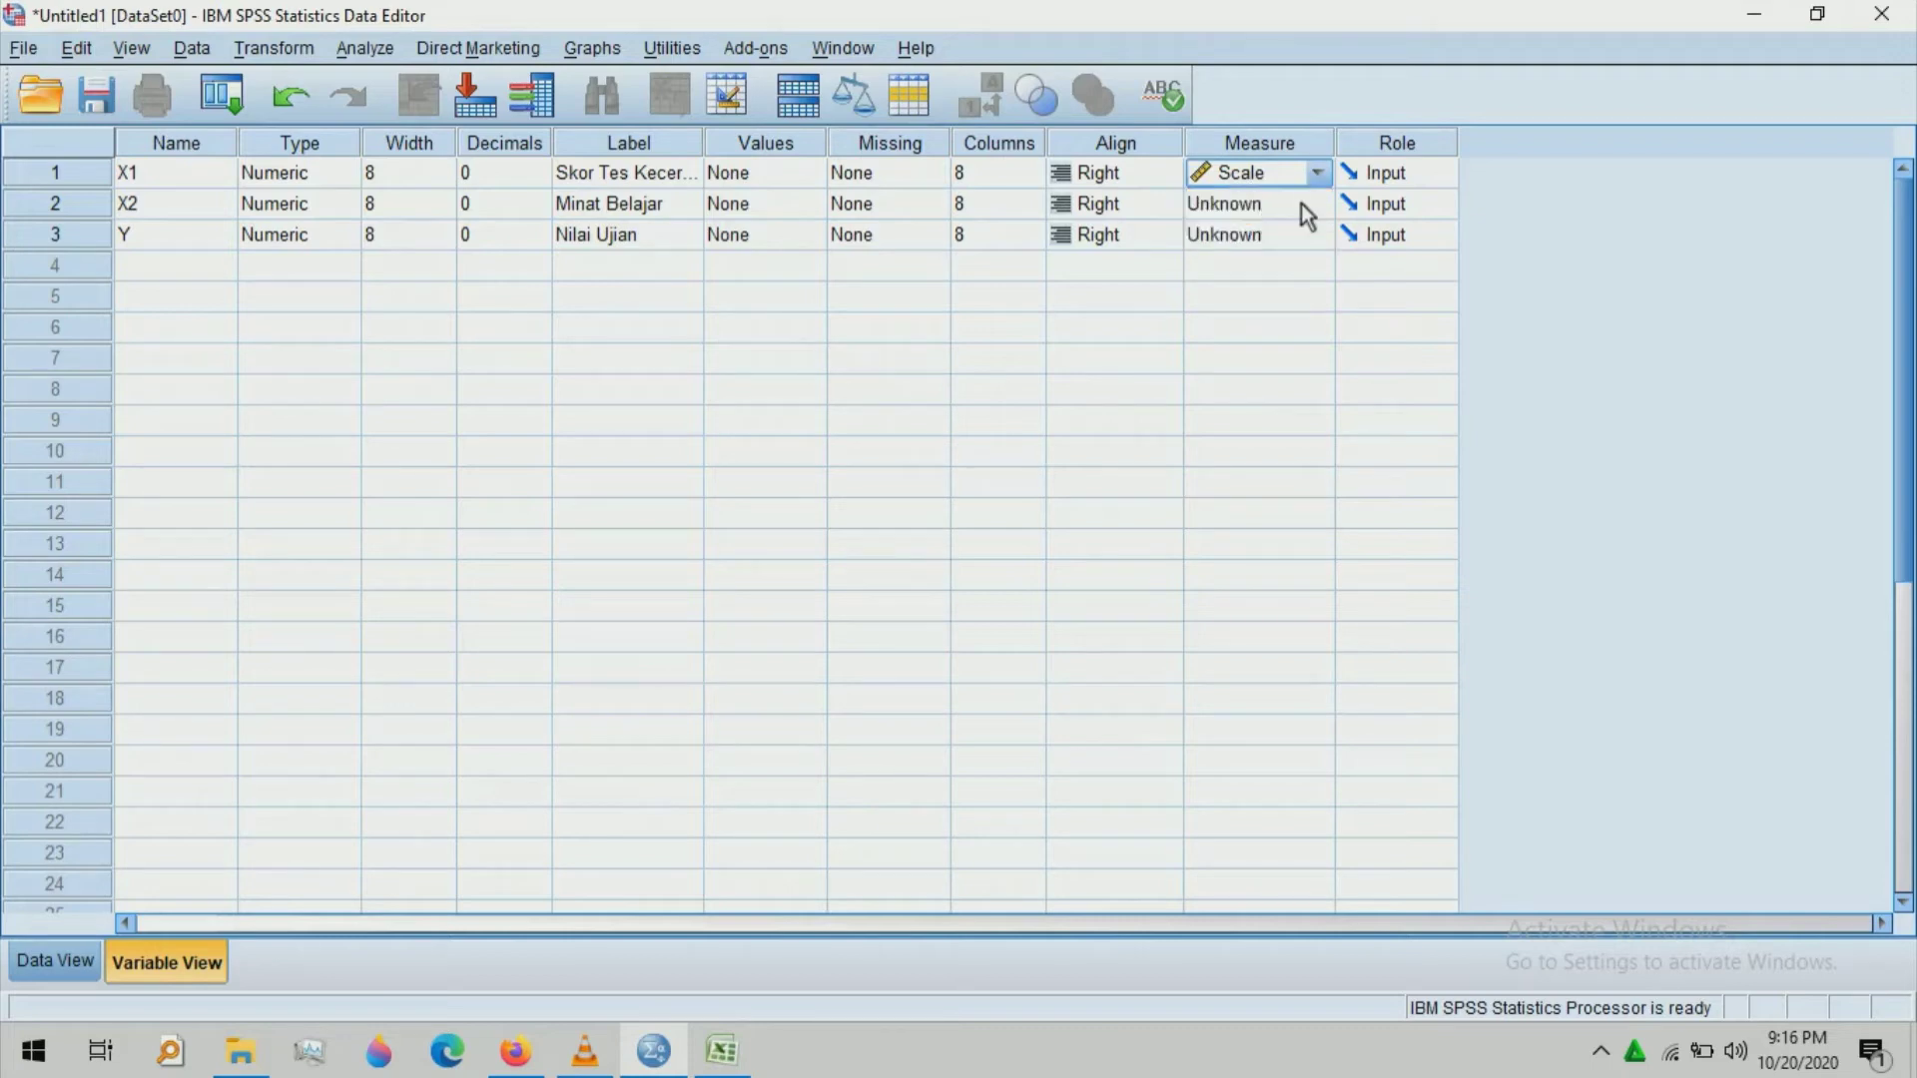
pyautogui.click(1306, 210)
pyautogui.click(1298, 233)
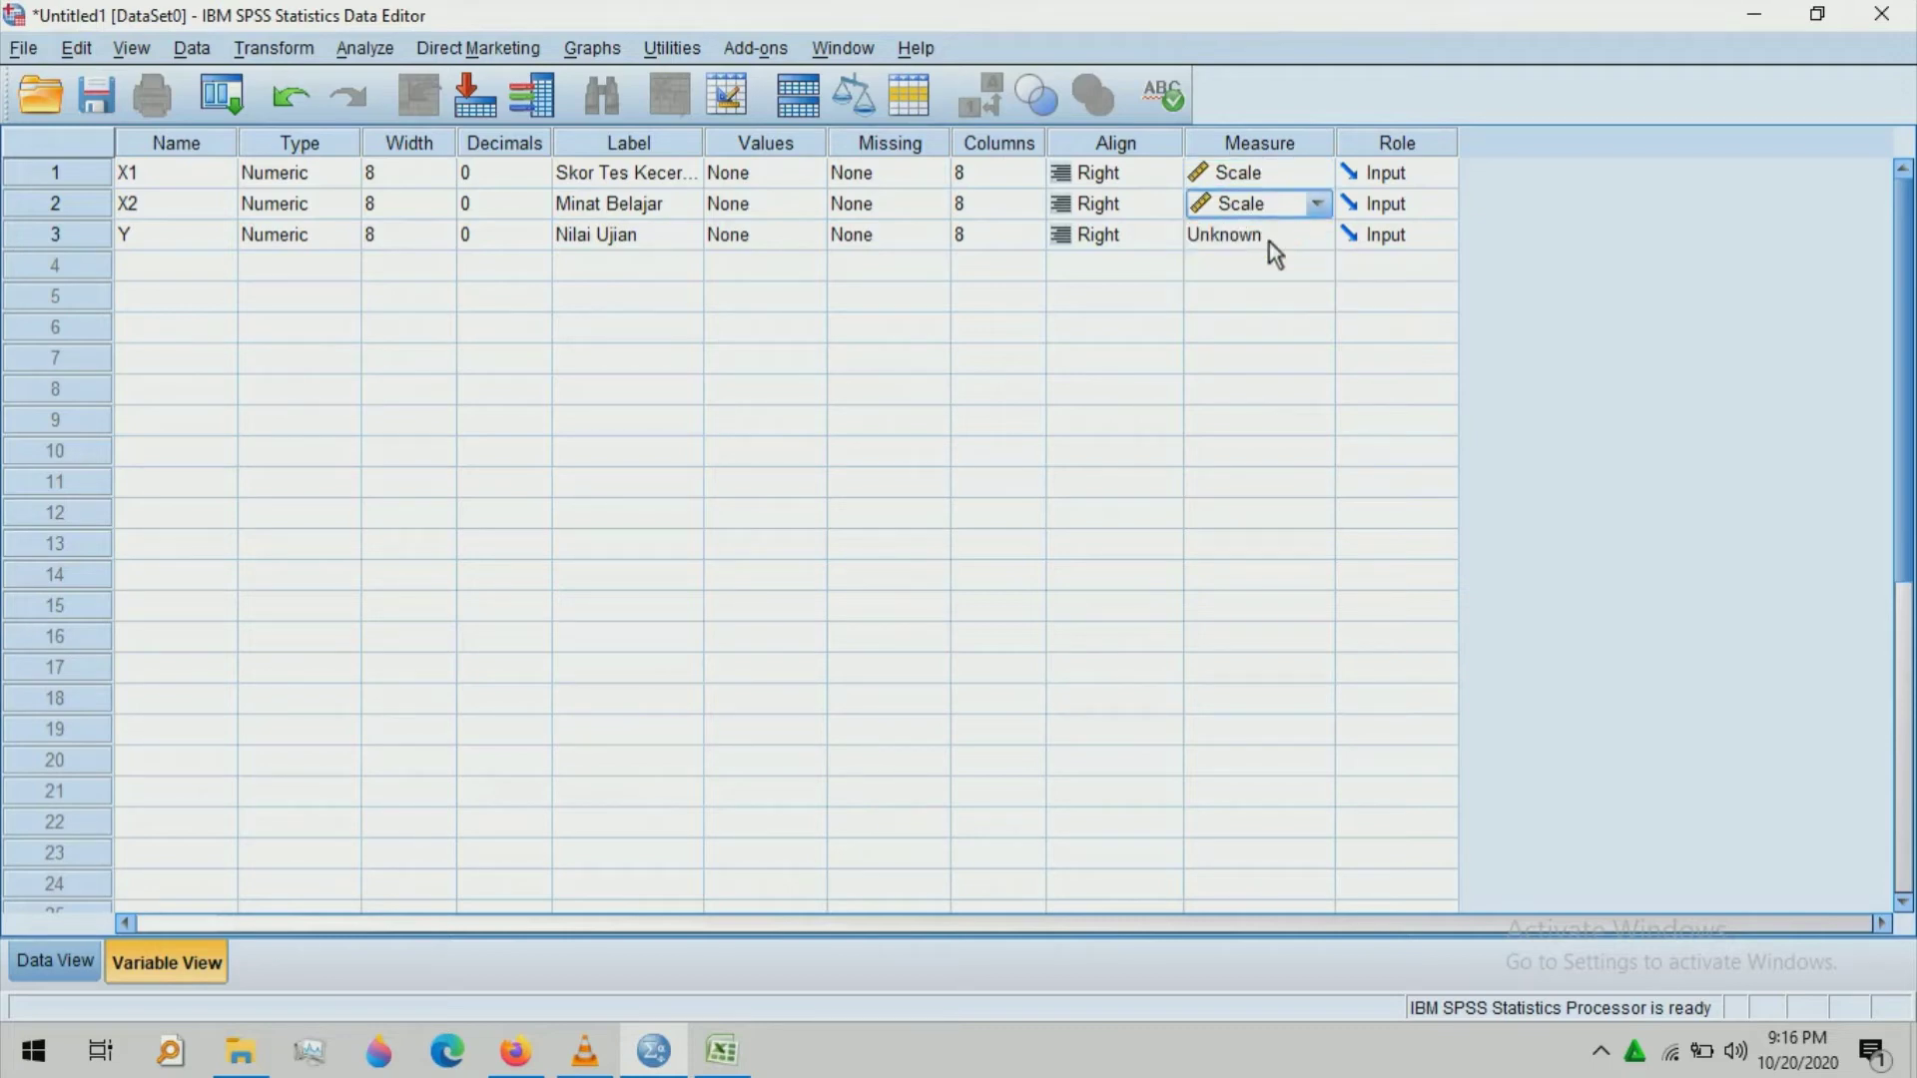
pyautogui.click(1268, 242)
pyautogui.click(1279, 273)
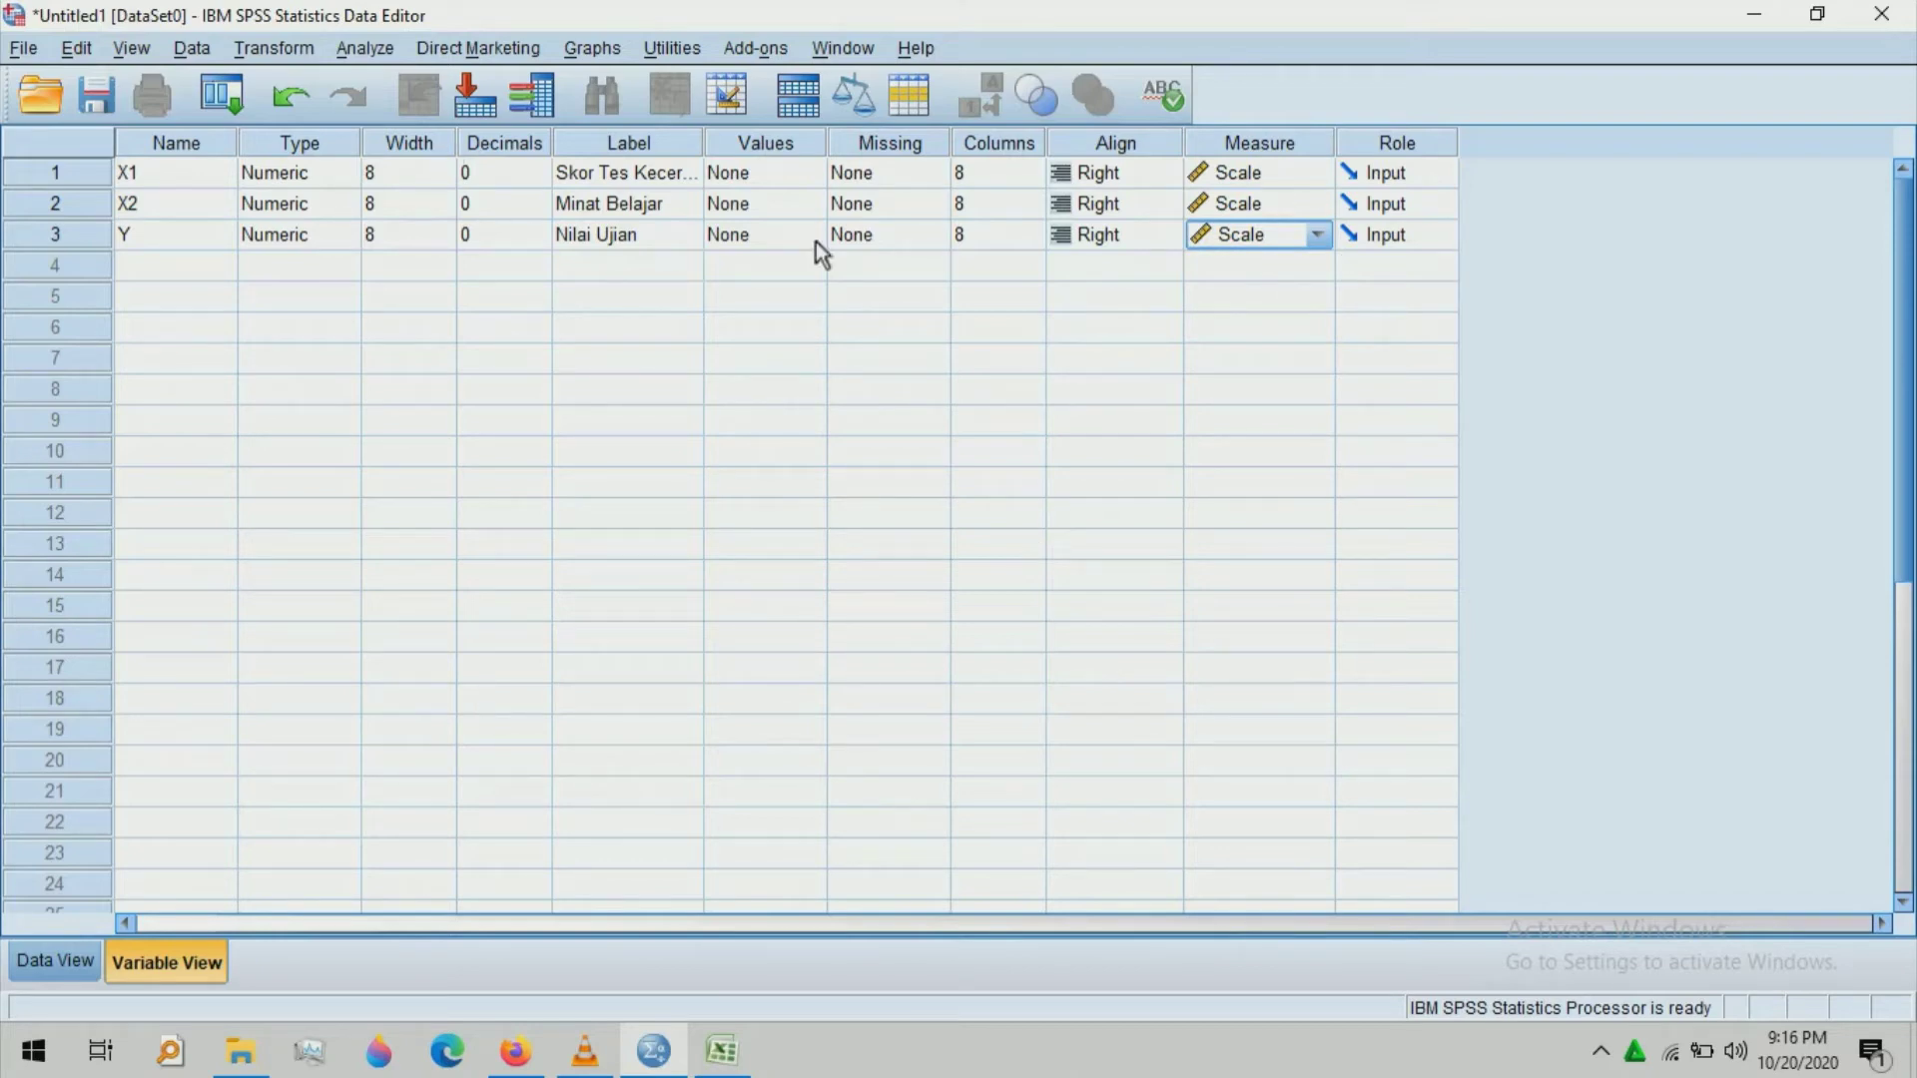
# - Display the SPSS data grid and copy the scores in cells B4:D15 of the Excel sheet
pyautogui.click(58, 964)
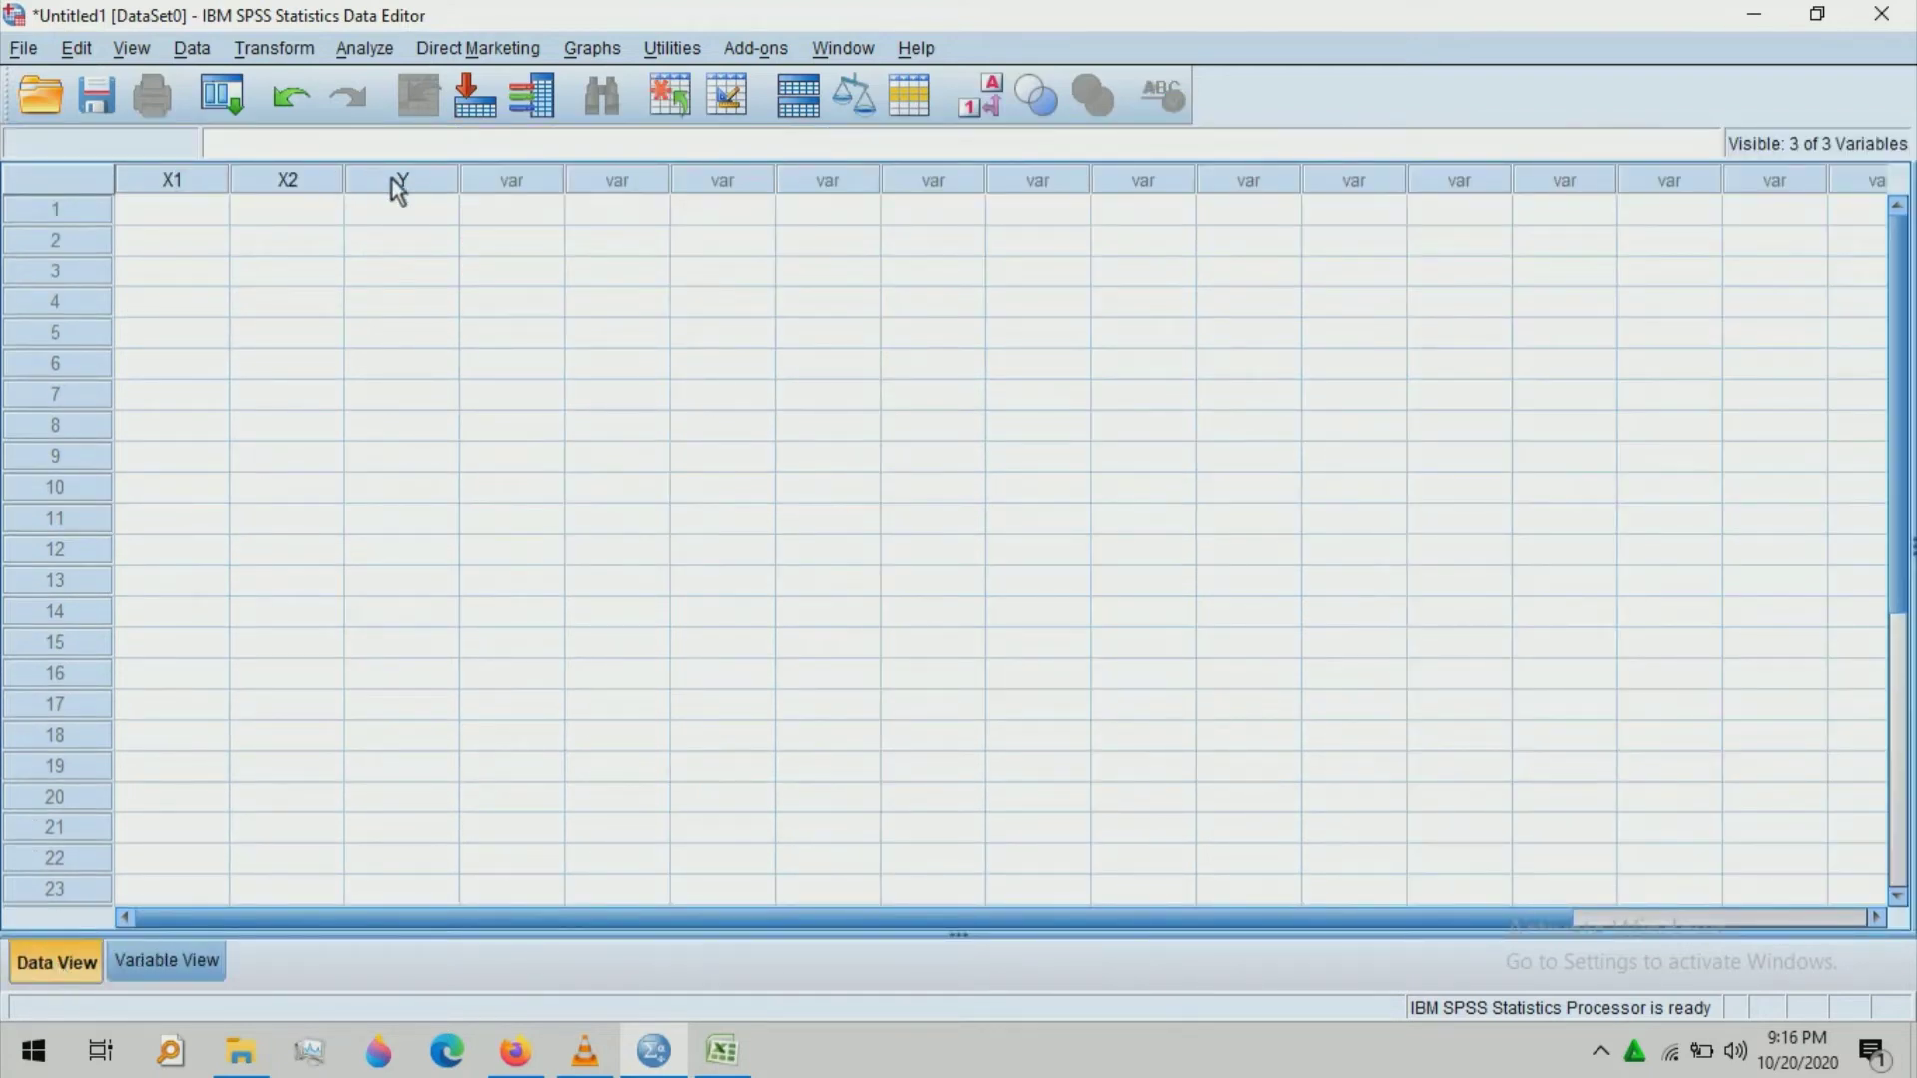
pyautogui.click(724, 1048)
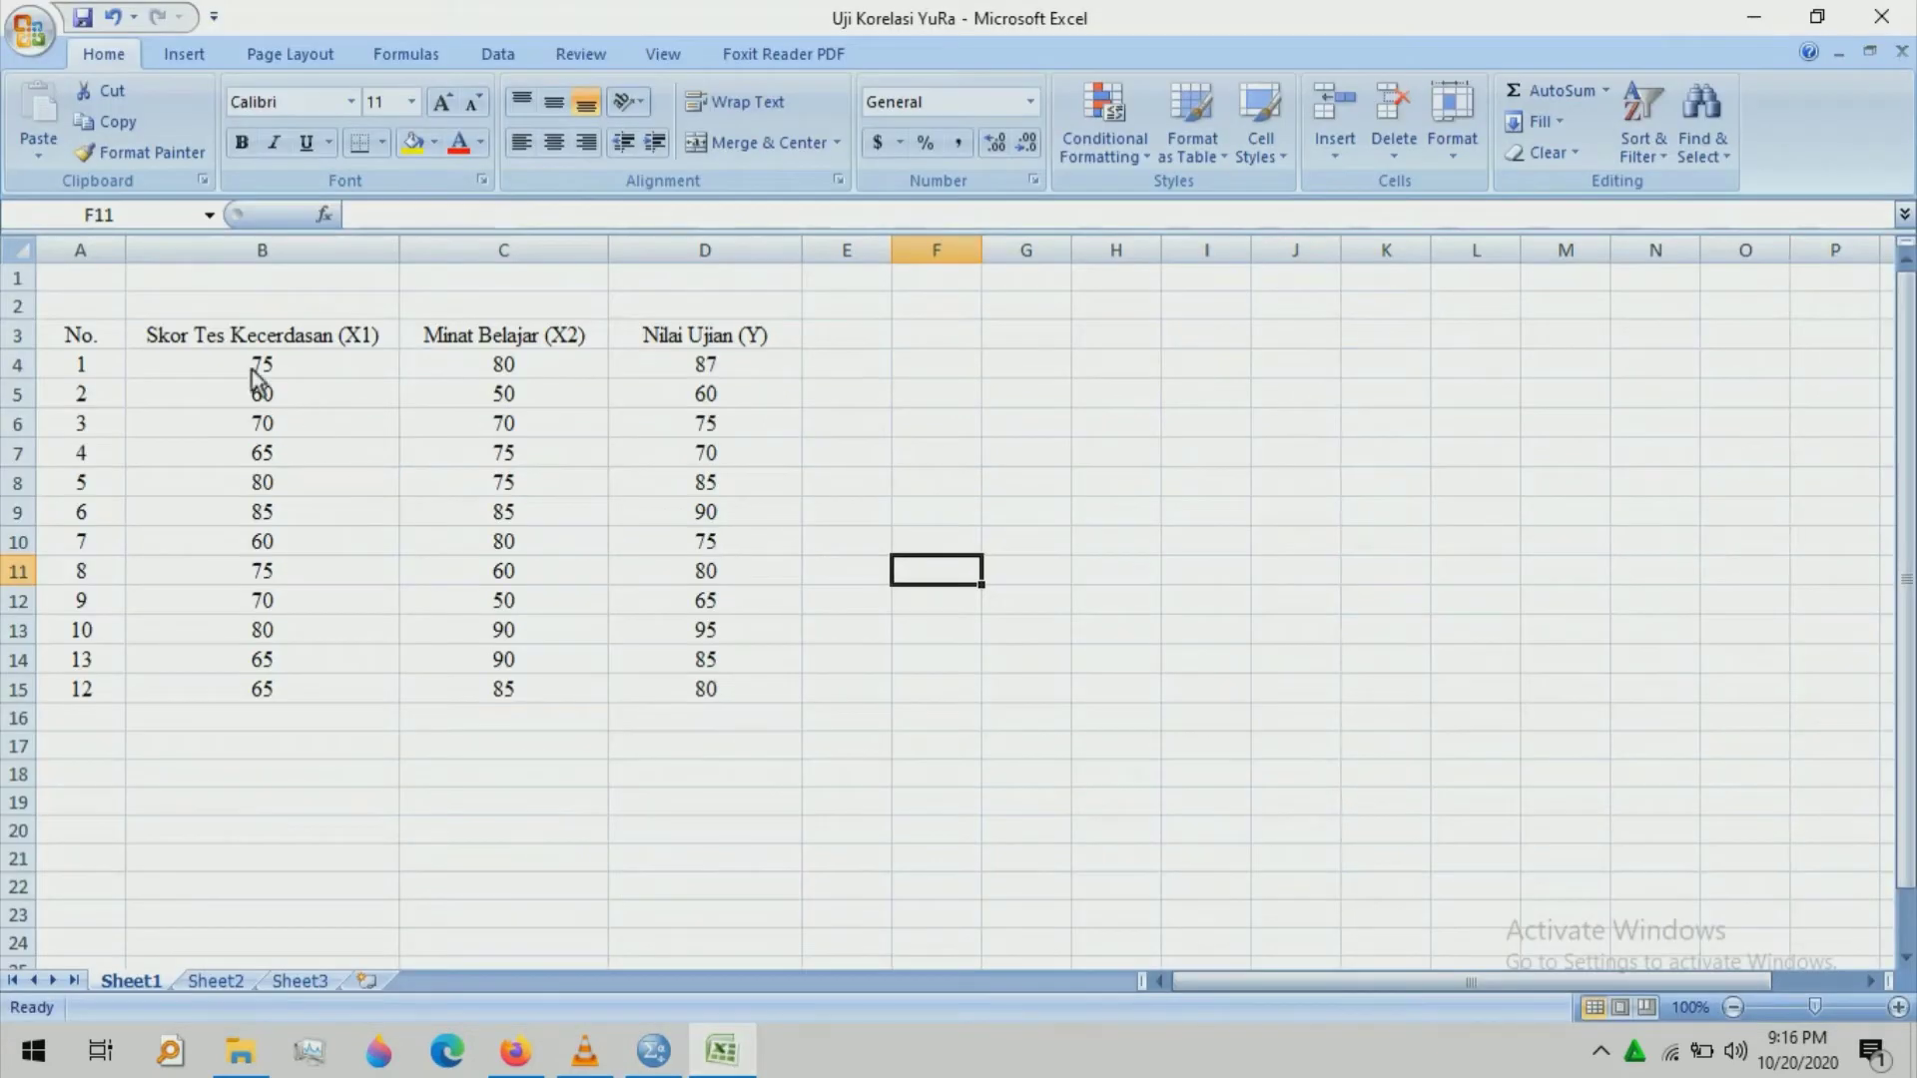
pyautogui.click(251, 371)
pyautogui.hotkey('shift', 'Right')
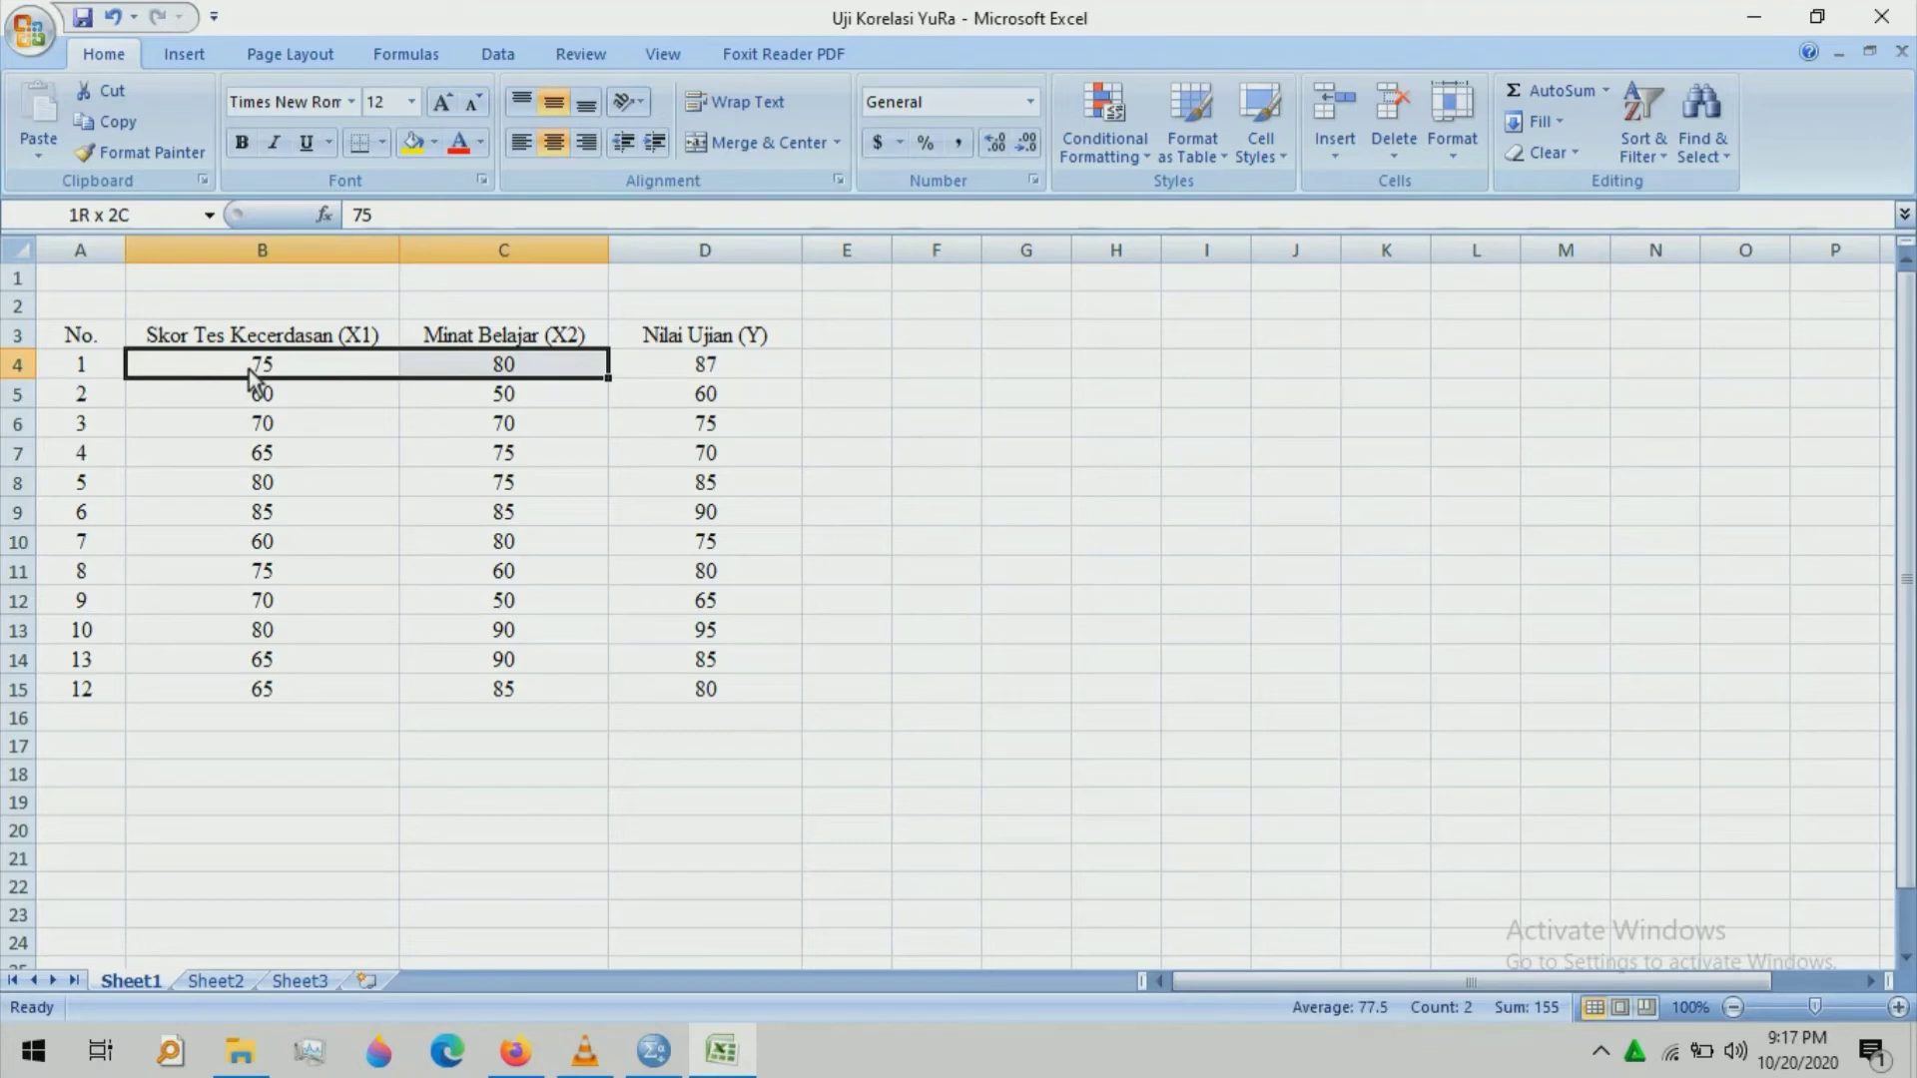
pyautogui.hotkey('shift', 'Right')
pyautogui.hotkey('shift', 'Down')
pyautogui.hotkey('shift', 'Down')
pyautogui.hotkey('shift', 'Down')
pyautogui.hotkey('shift', 'Down')
pyautogui.hotkey('shift', 'Down')
pyautogui.hotkey('shift', 'Down')
pyautogui.hotkey('shift', 'Down')
pyautogui.hotkey('shift', 'Down')
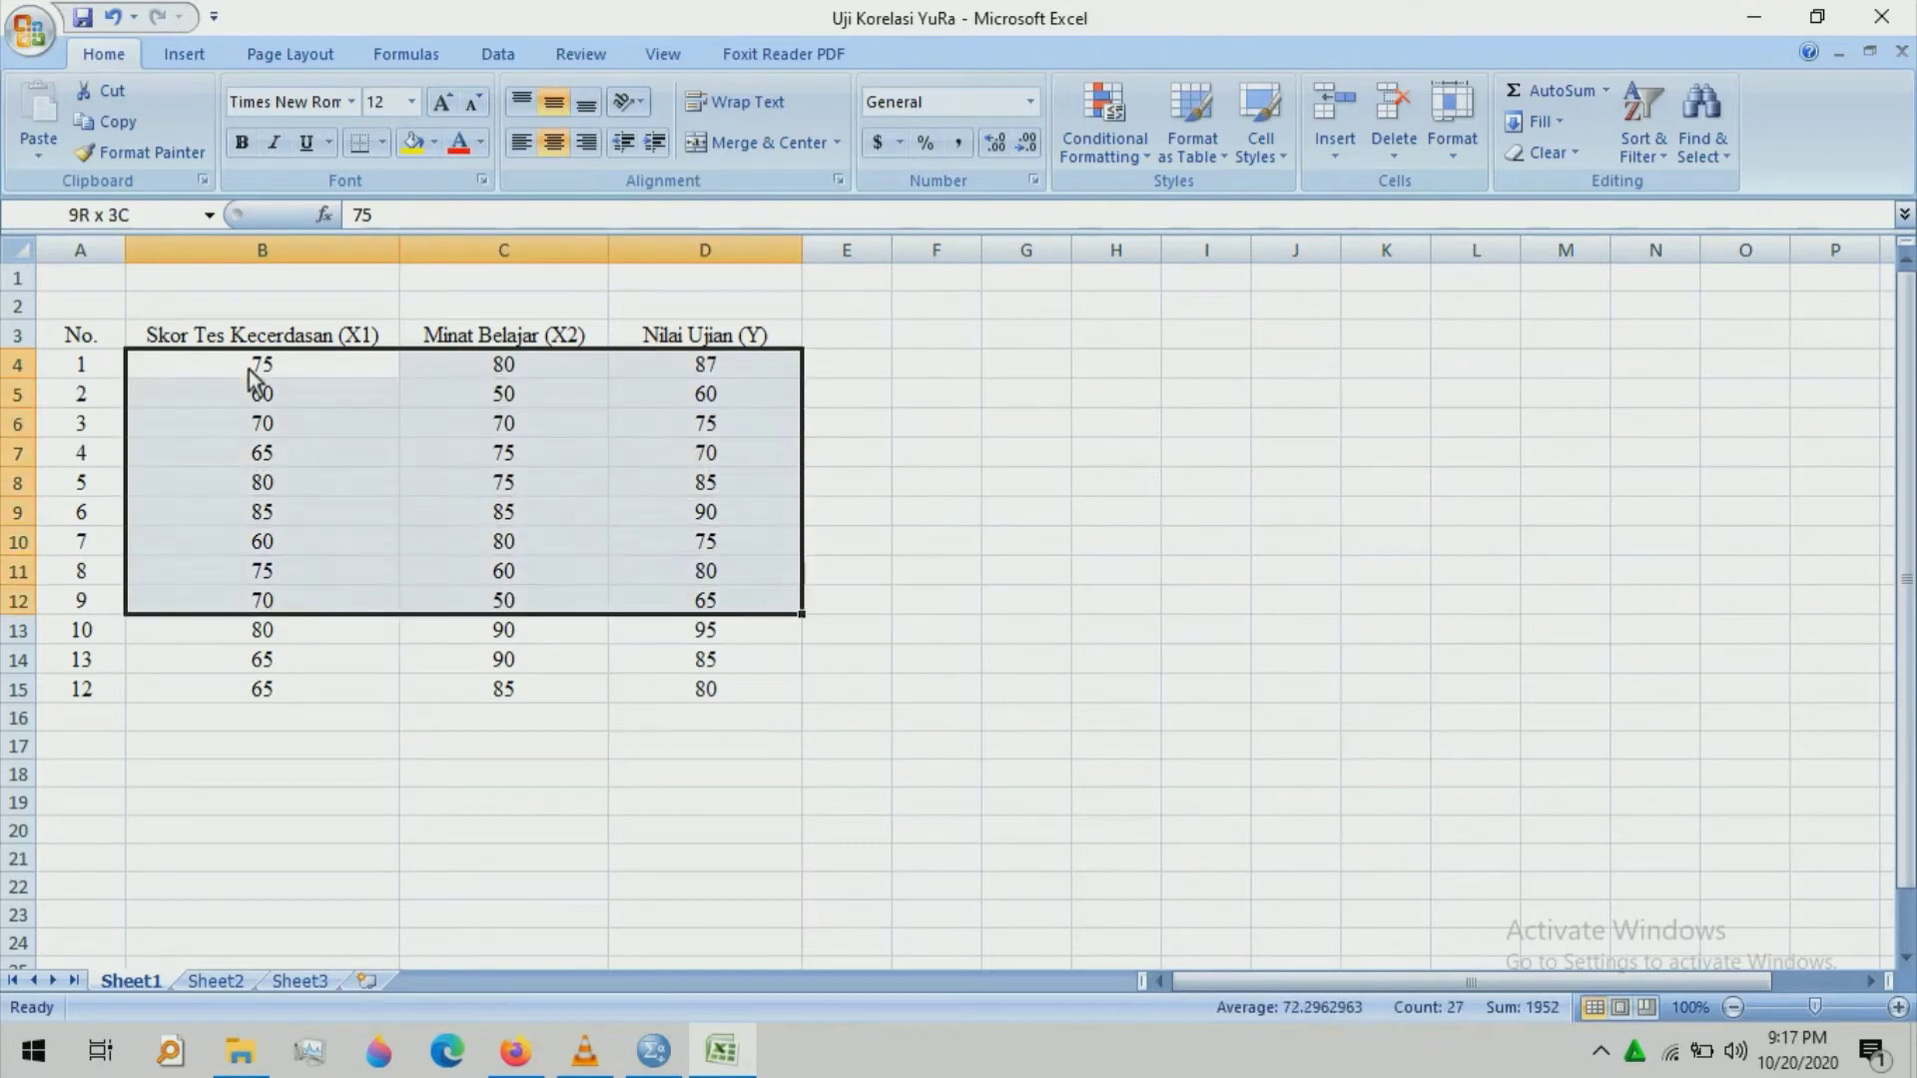
pyautogui.hotkey('shift', 'Down')
pyautogui.hotkey('shift', 'Down')
pyautogui.hotkey('shift', 'Down')
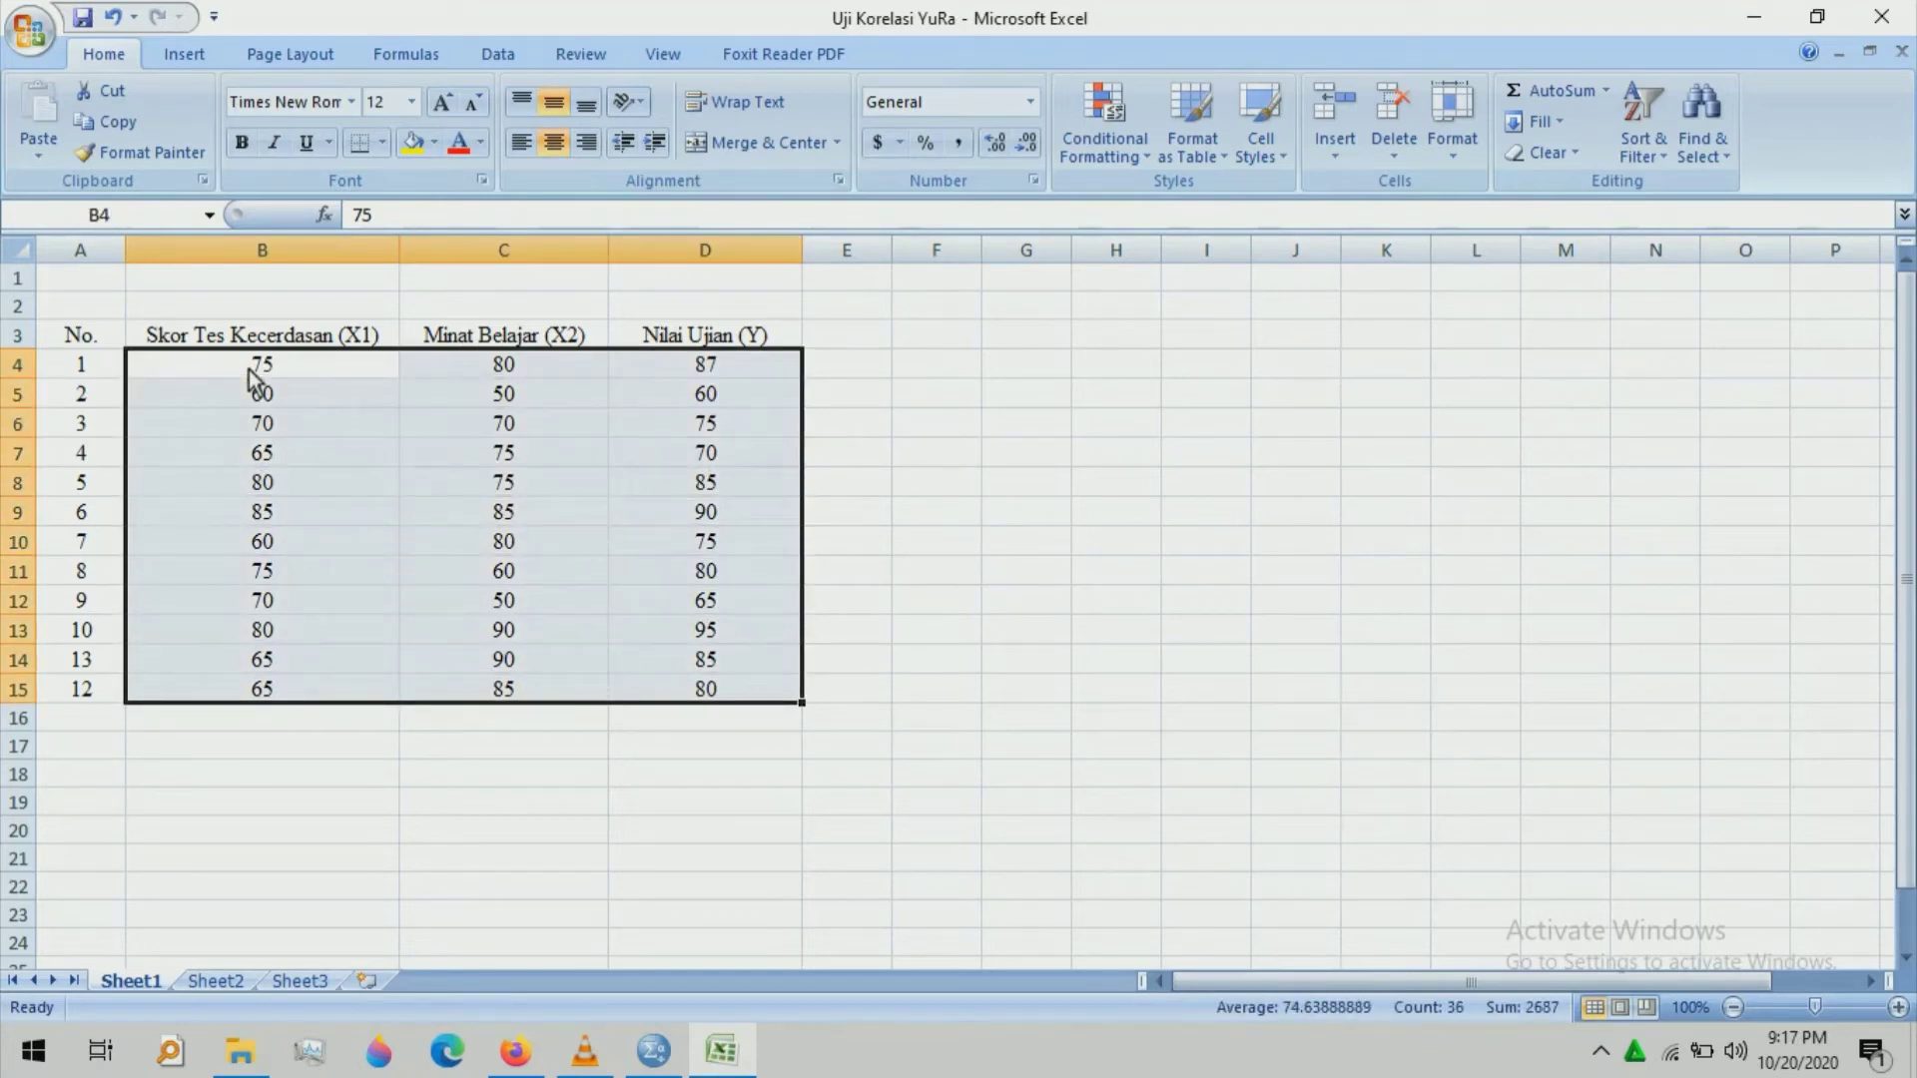
pyautogui.rightClick(249, 370)
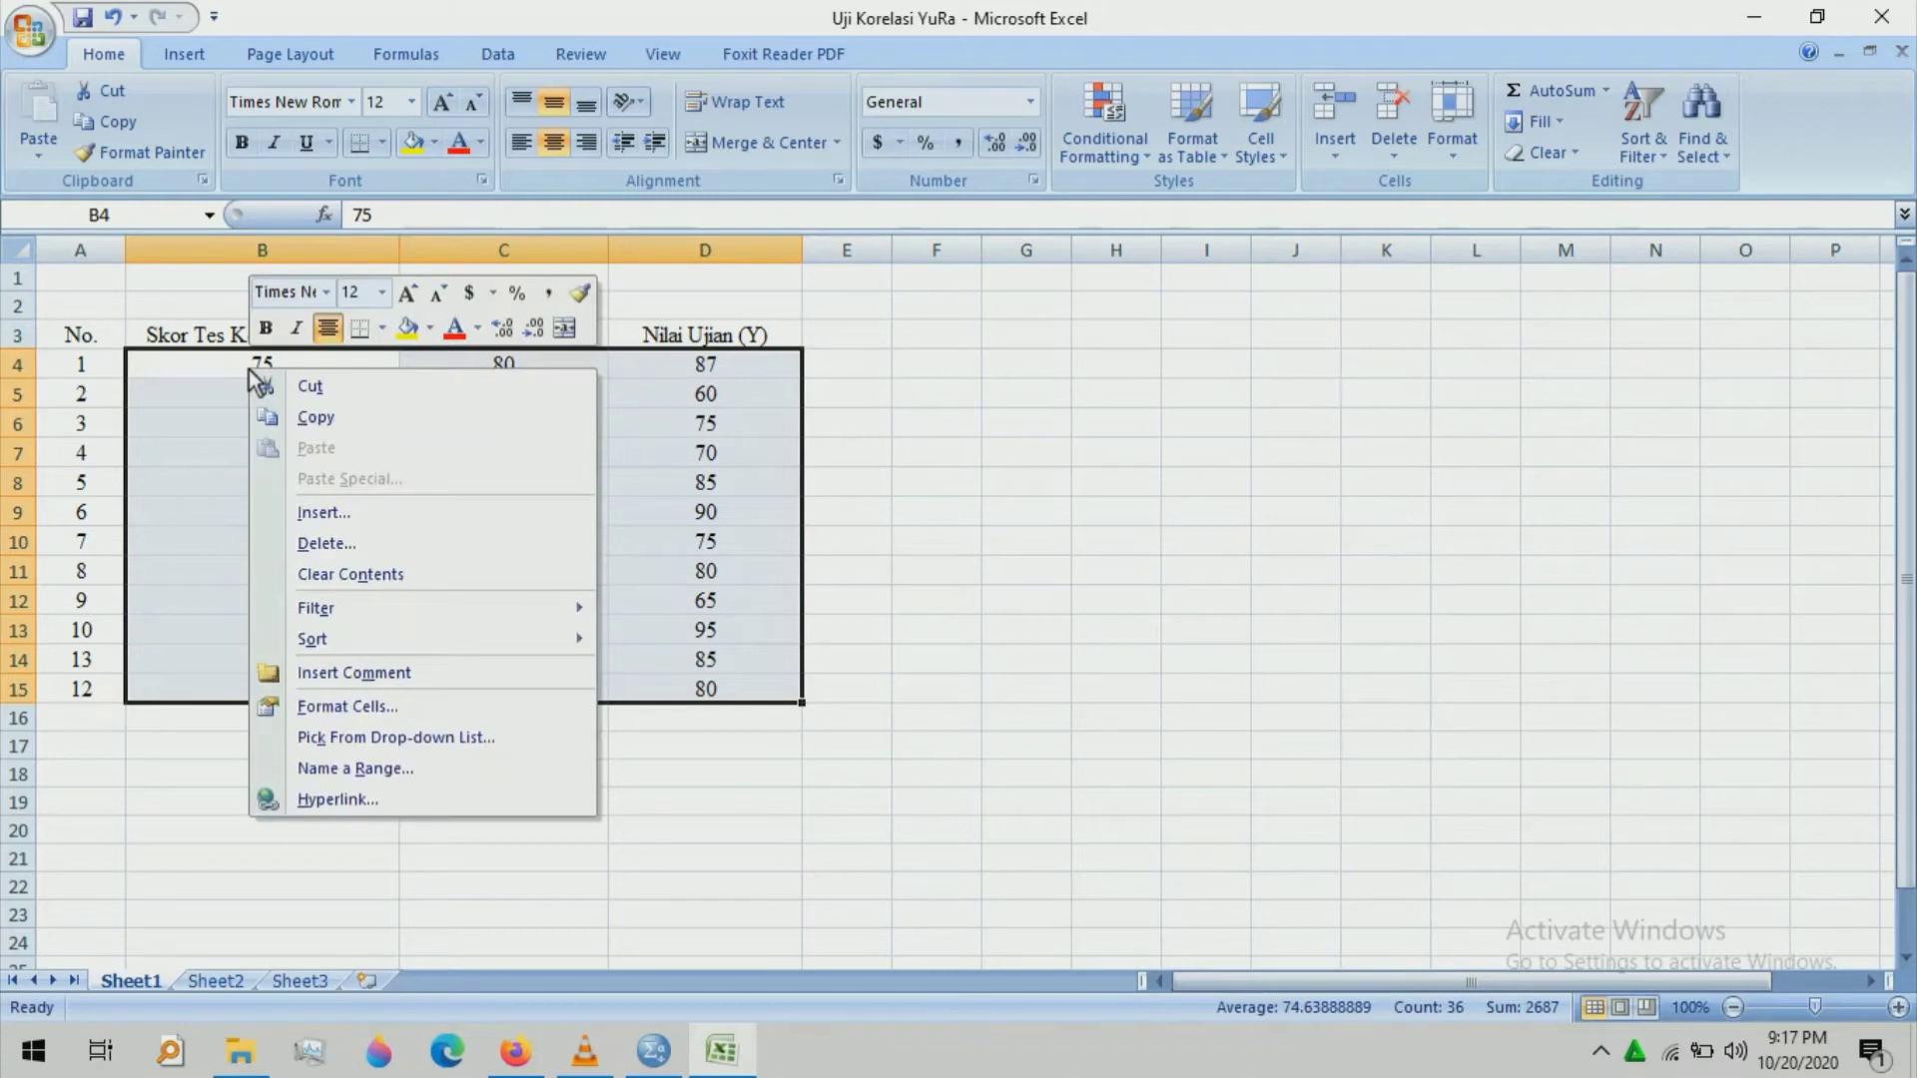
pyautogui.click(306, 415)
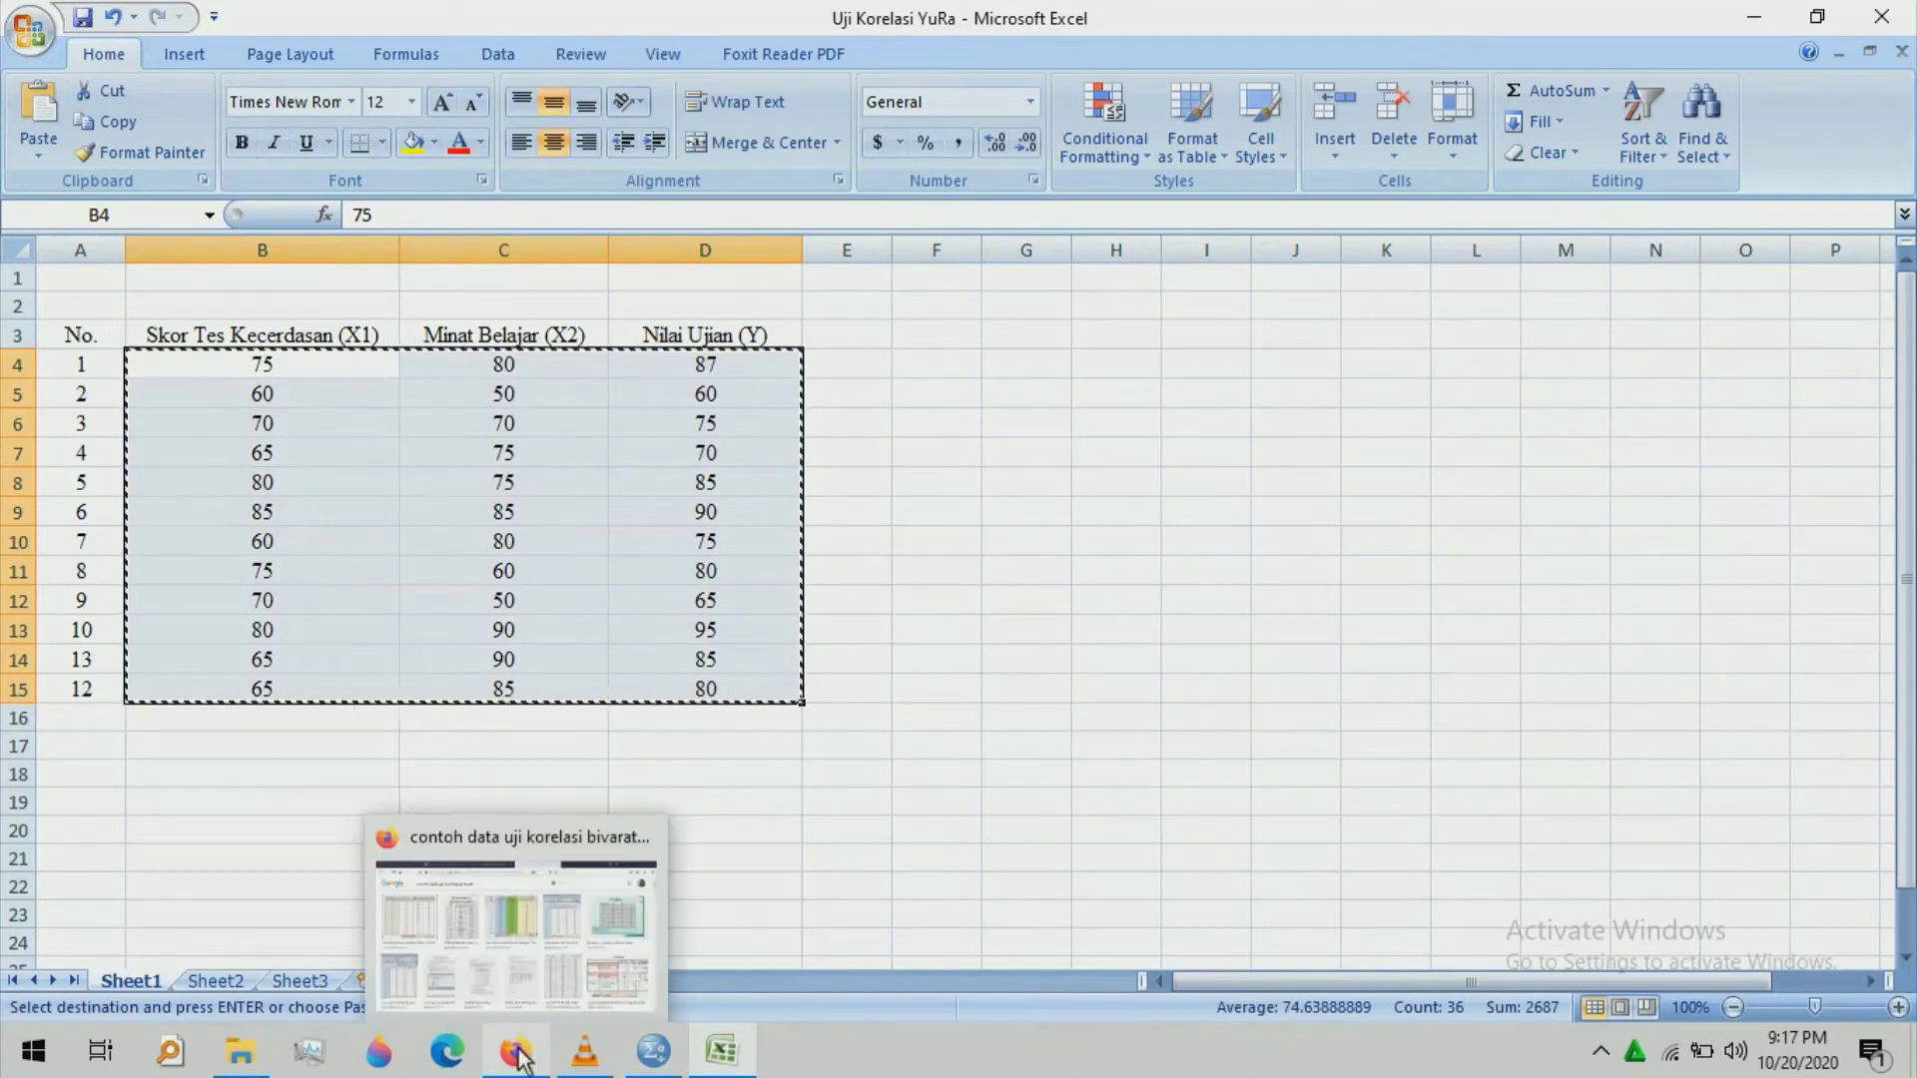
# - Paste the copied scores into the SPSS data grid, starting at the first row of X1
pyautogui.click(651, 1056)
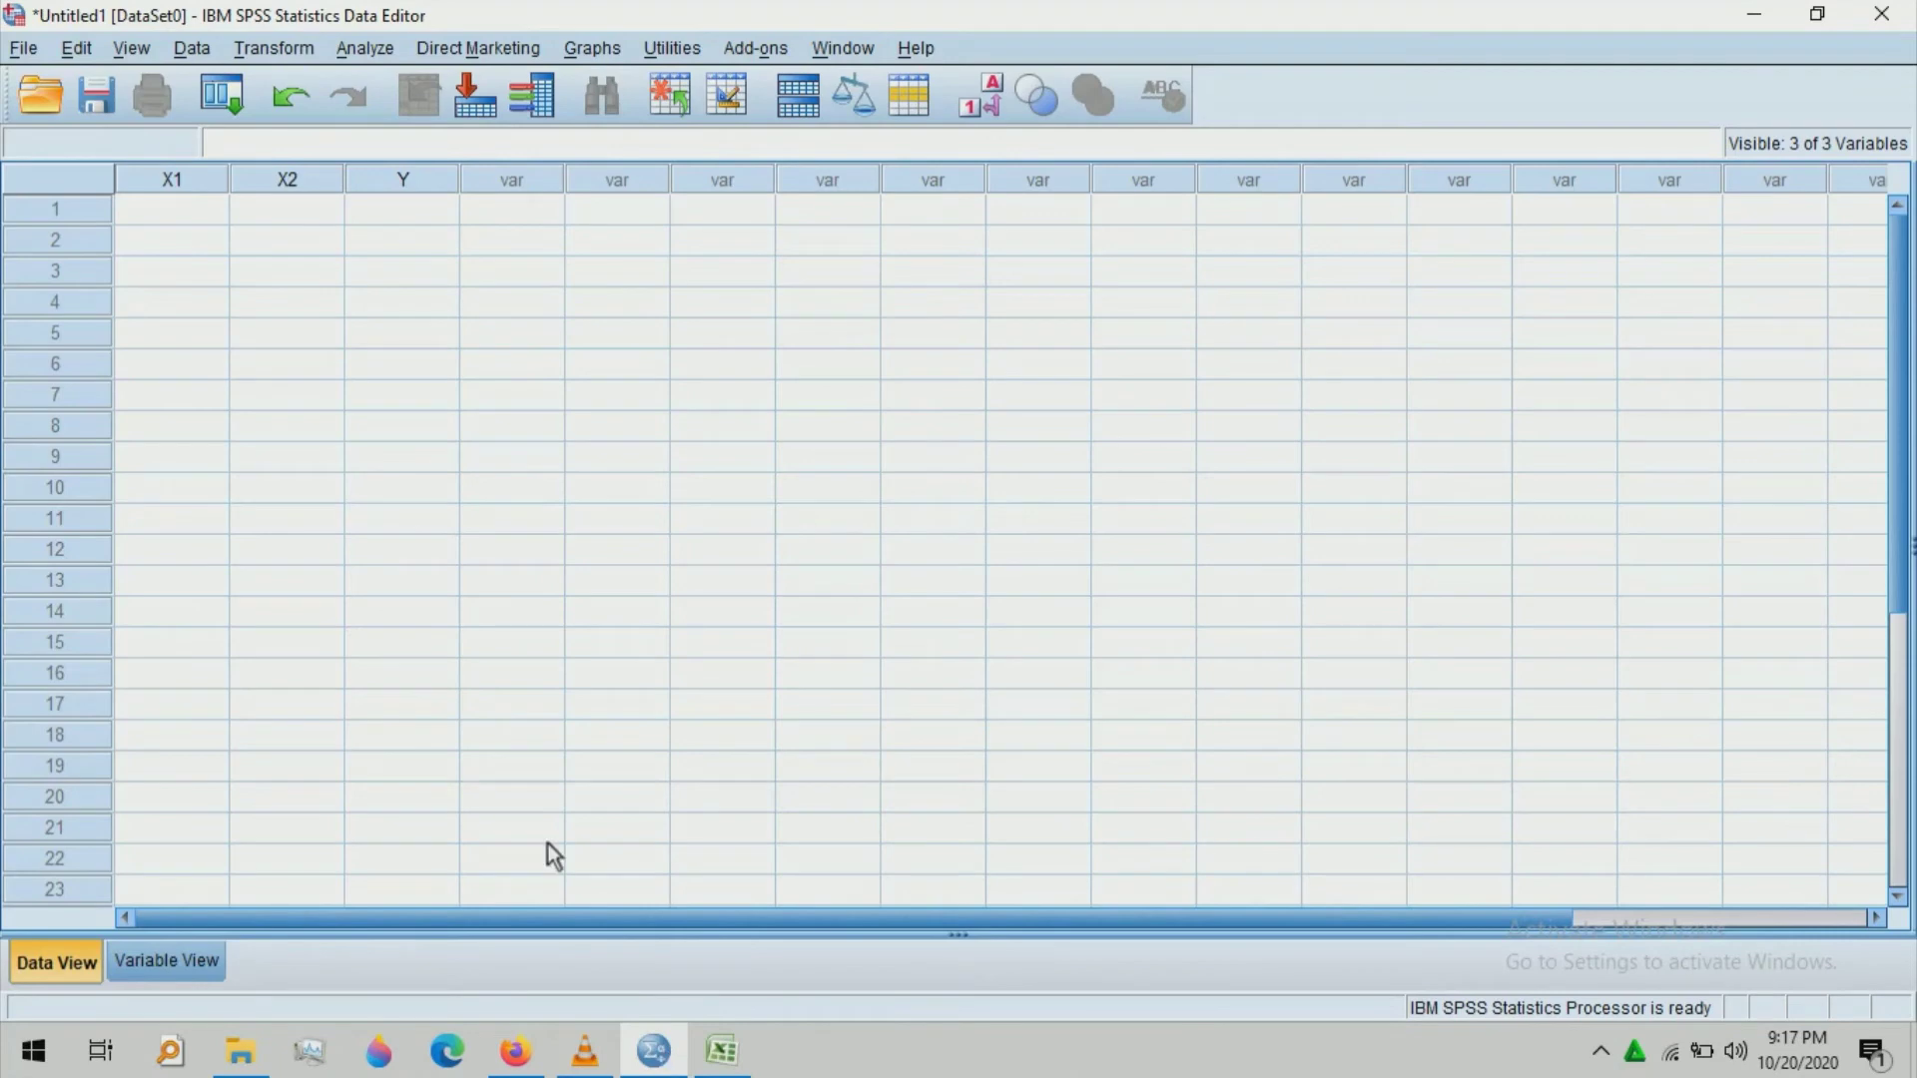
pyautogui.click(191, 221)
pyautogui.rightClick(192, 222)
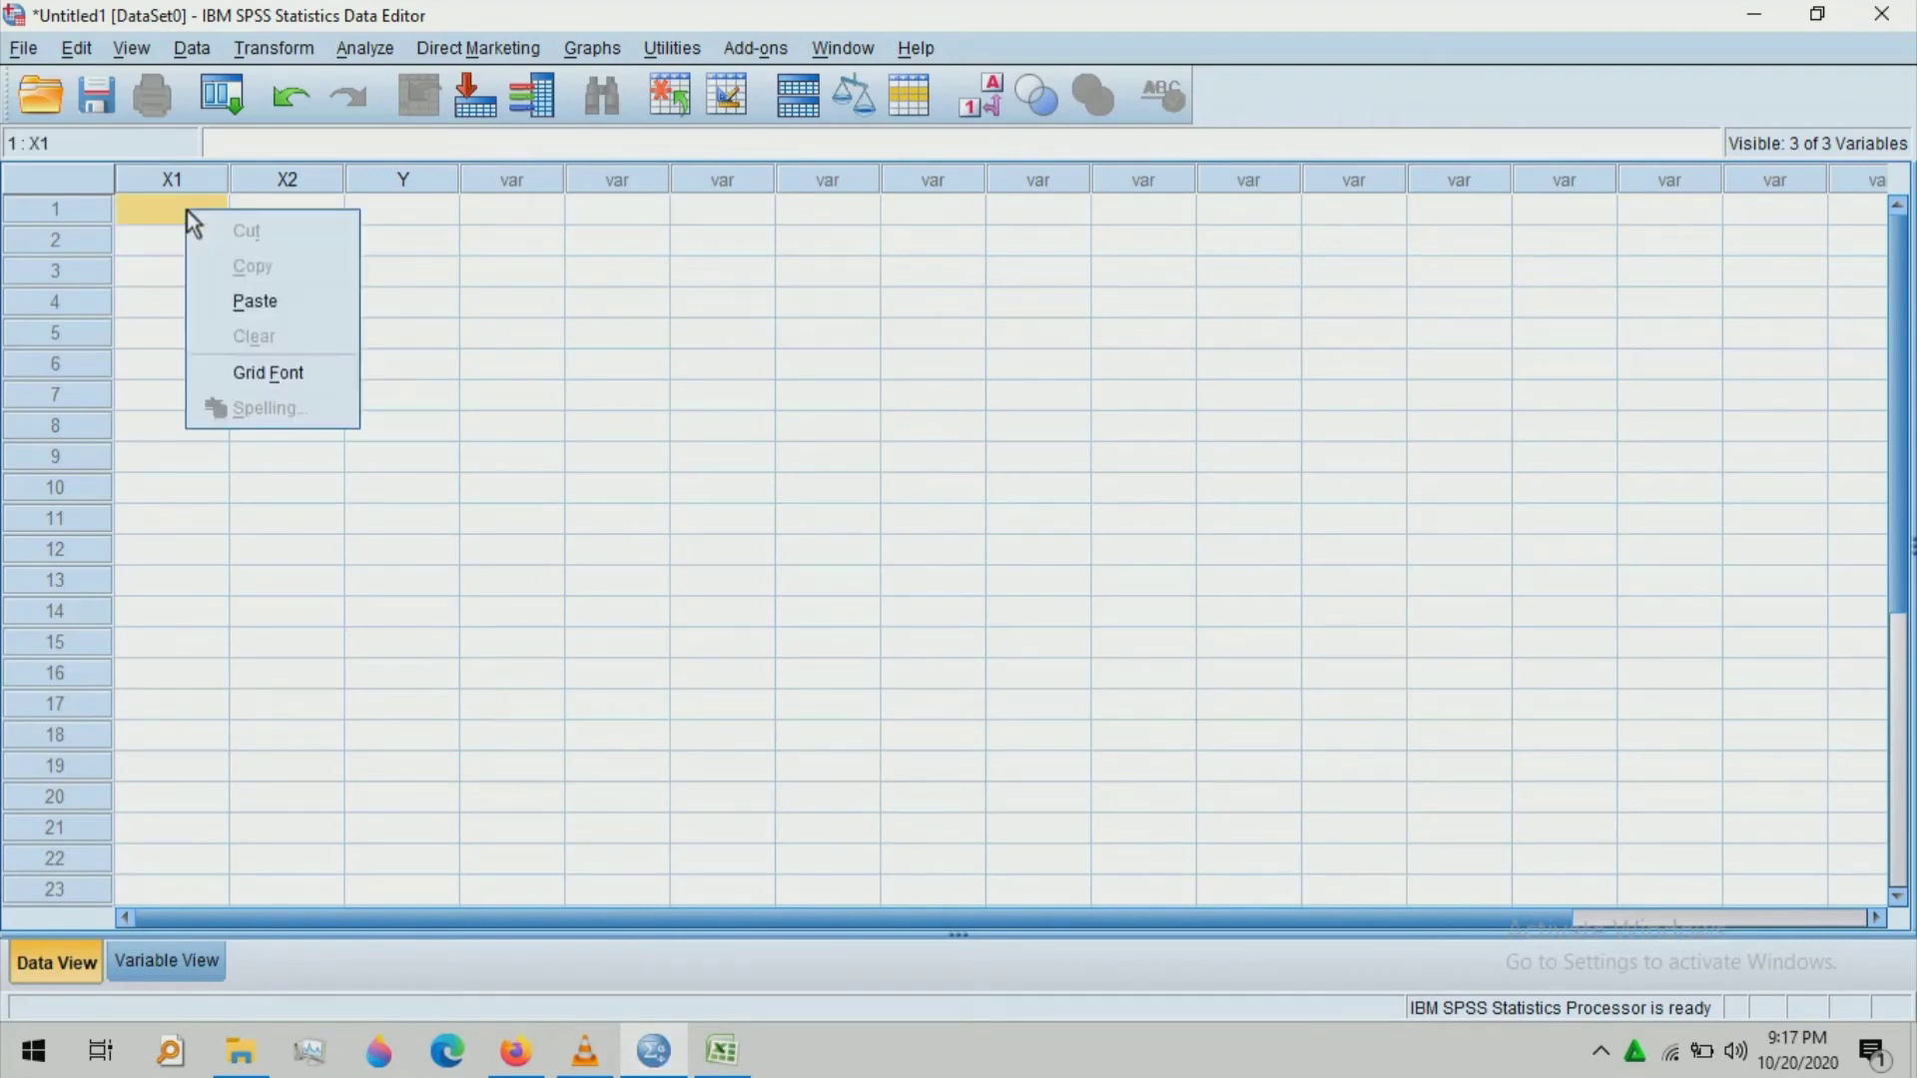
pyautogui.click(260, 302)
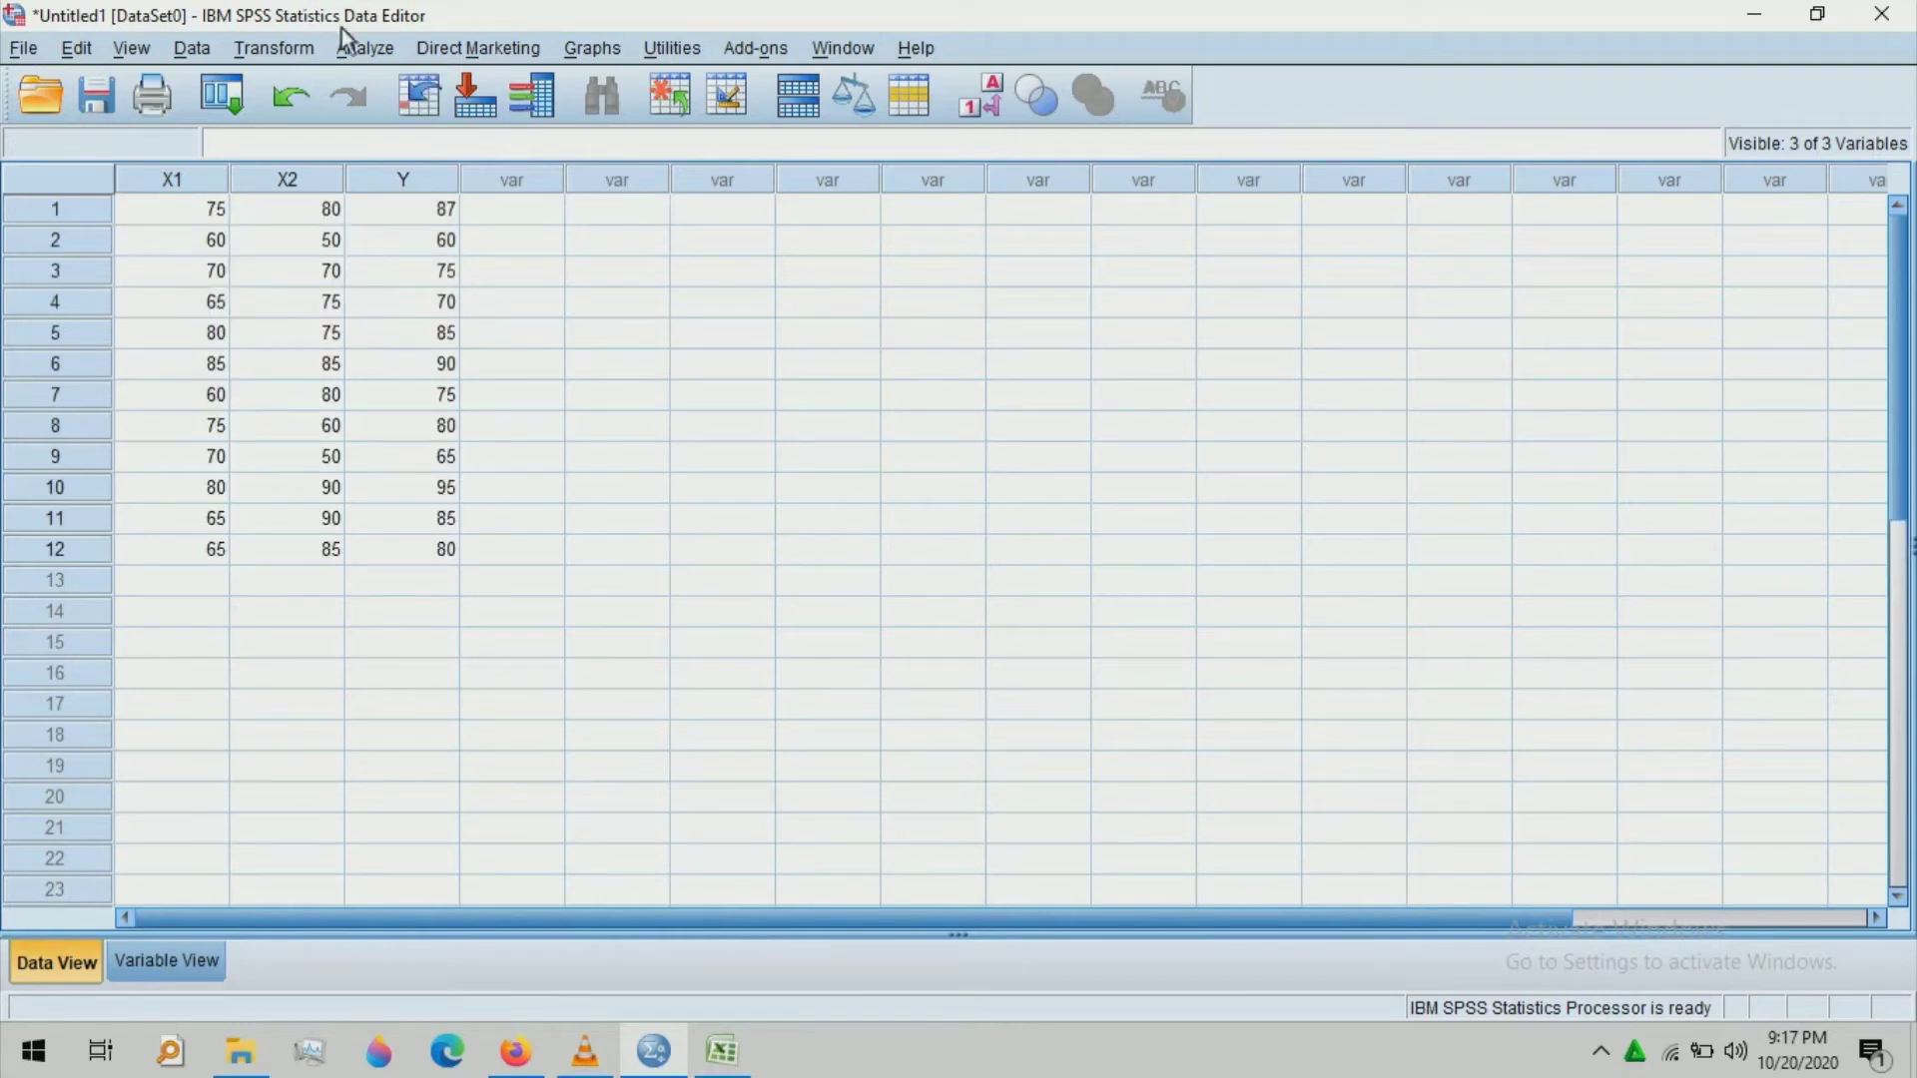
# - Run a bivariate correlation on Skor Tes Kecerdasan, Minat Belajar and Nilai Ujian with Pearson coefficients and a two-tailed significance test
pyautogui.click(368, 50)
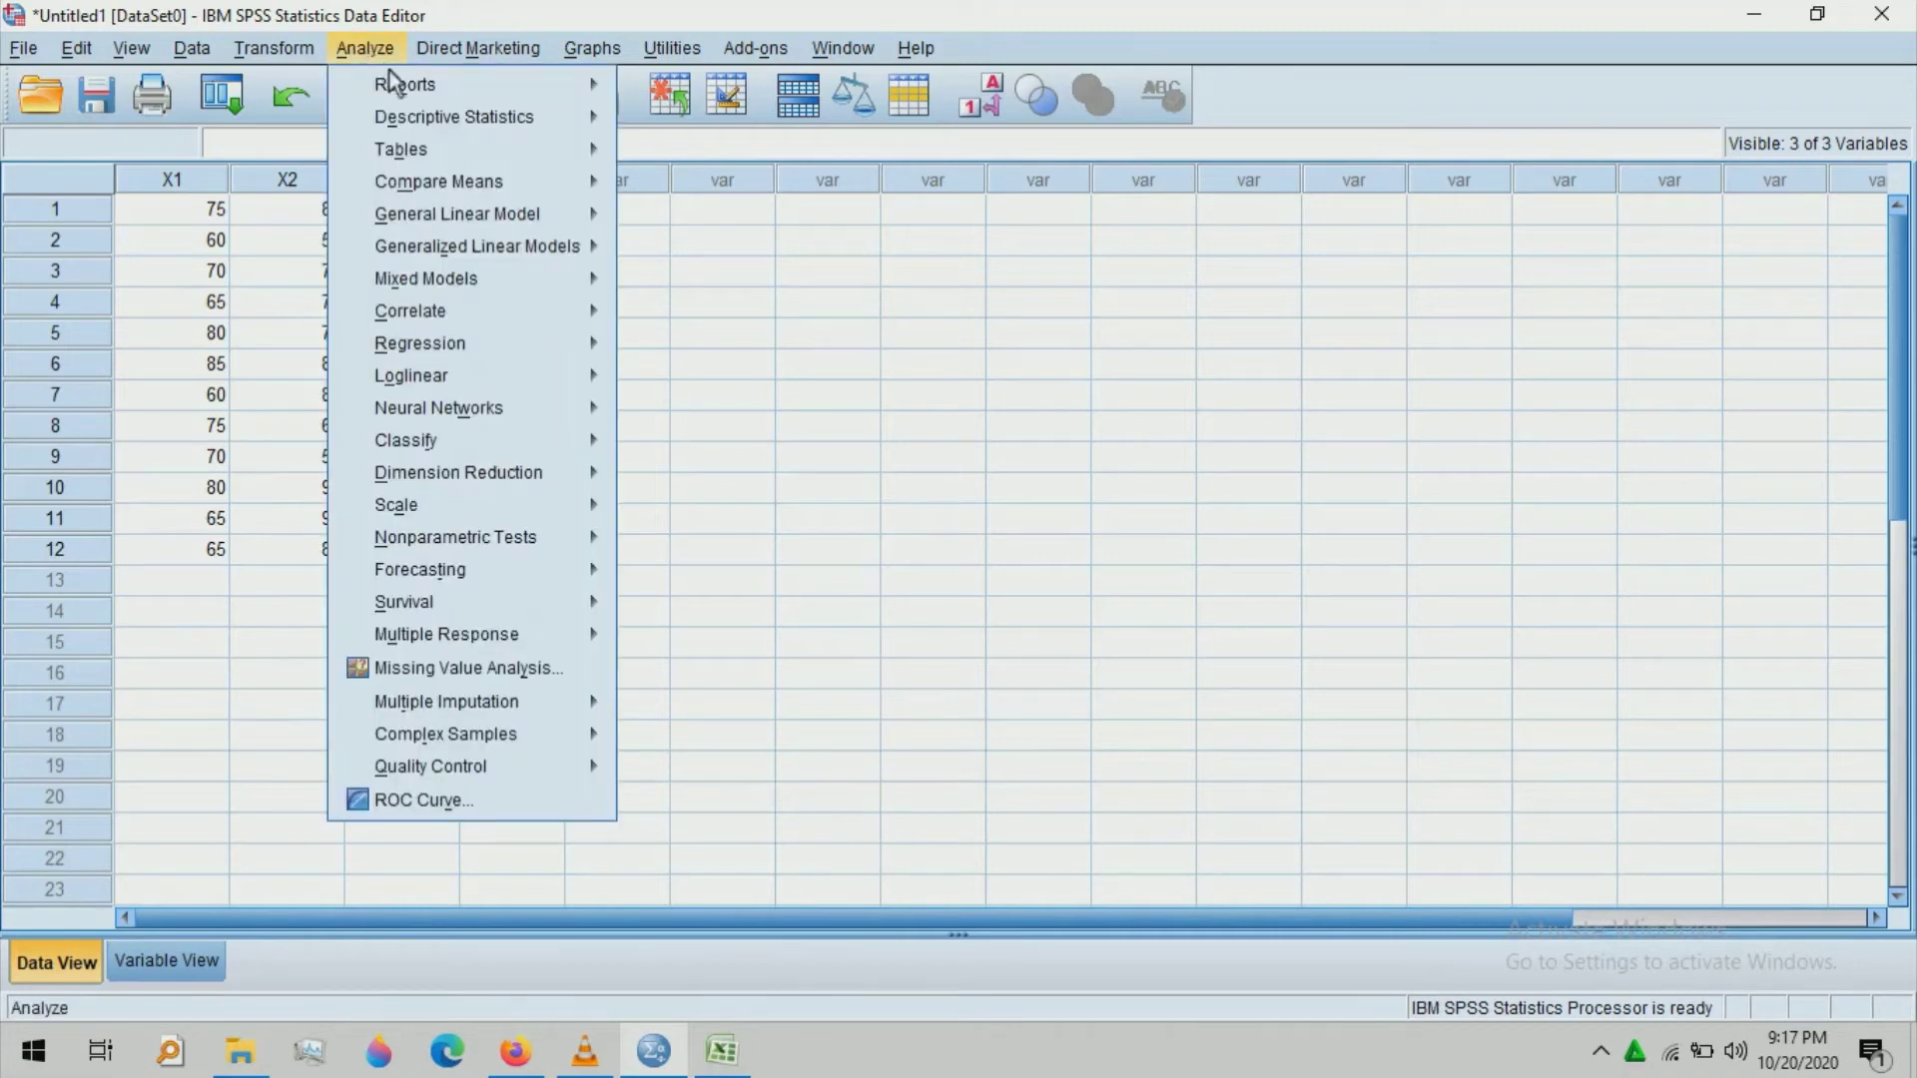
pyautogui.moveTo(494, 315)
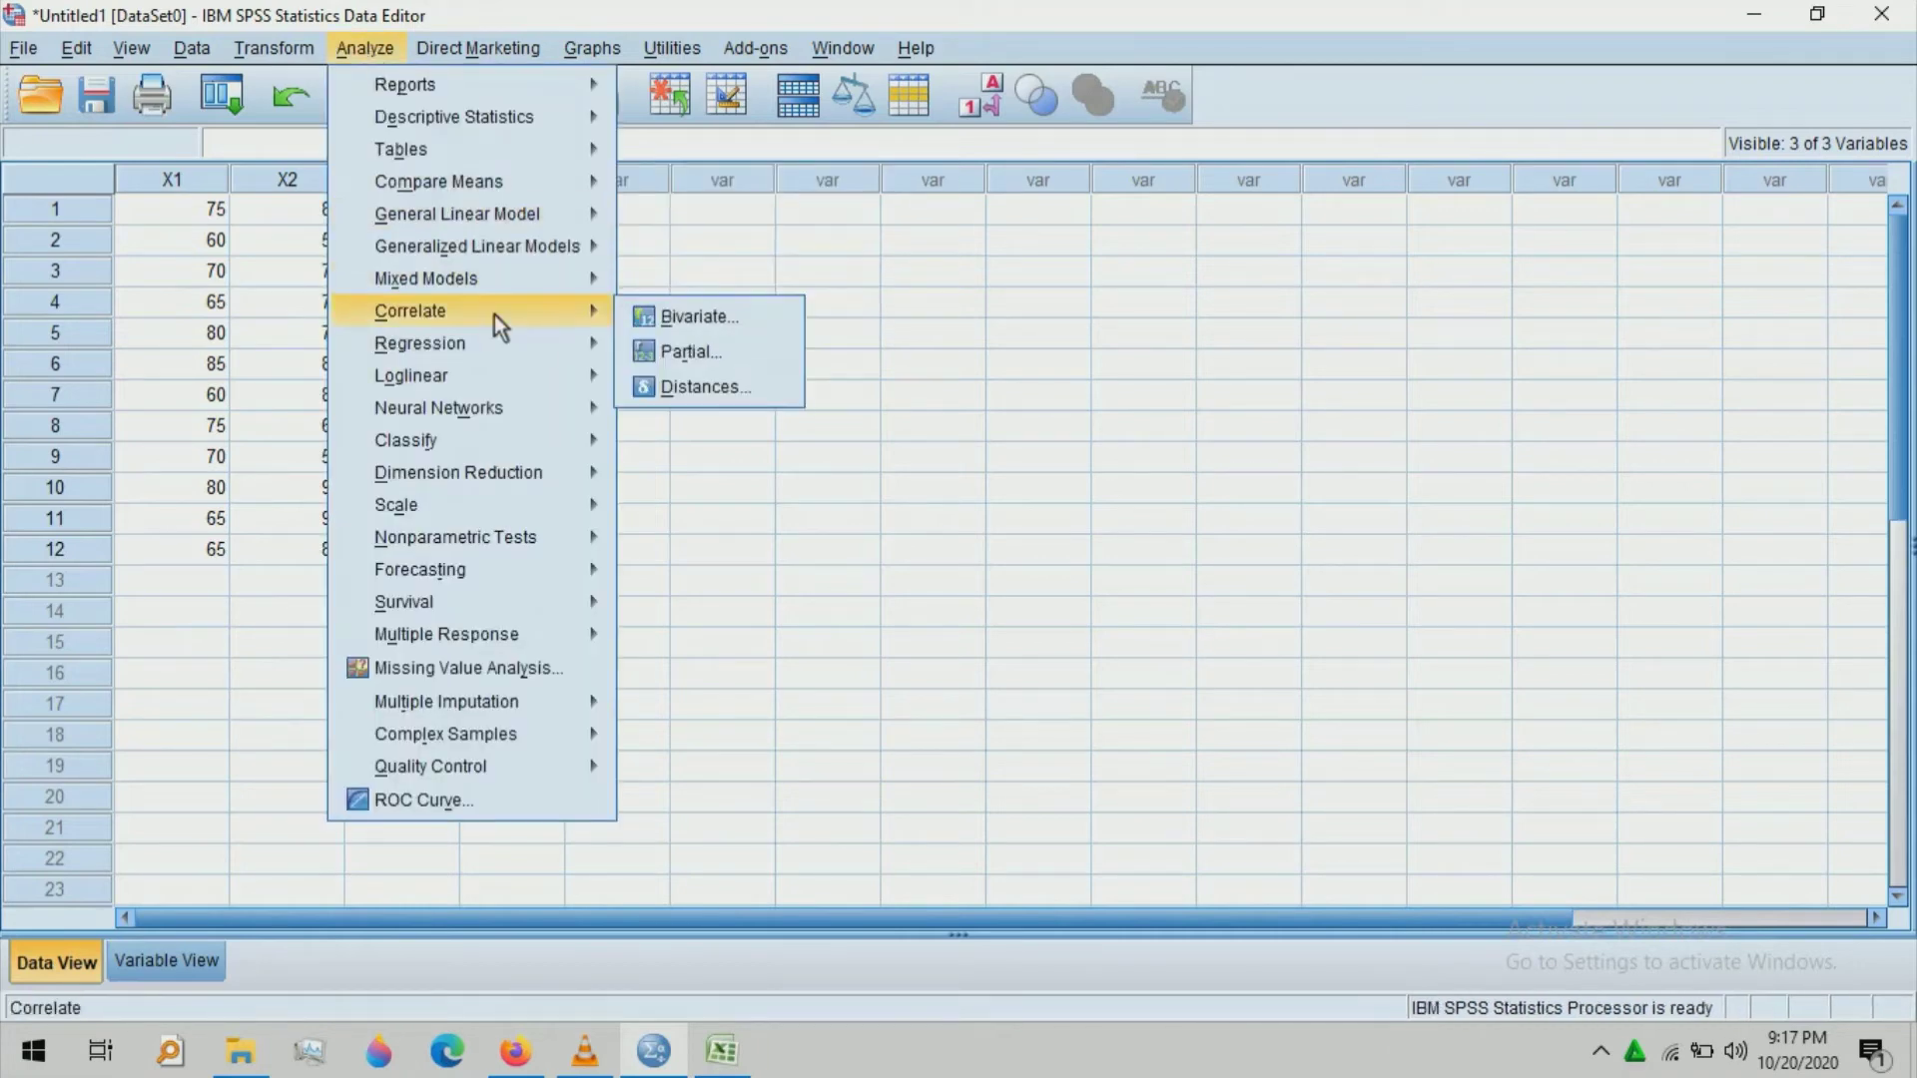
pyautogui.click(667, 313)
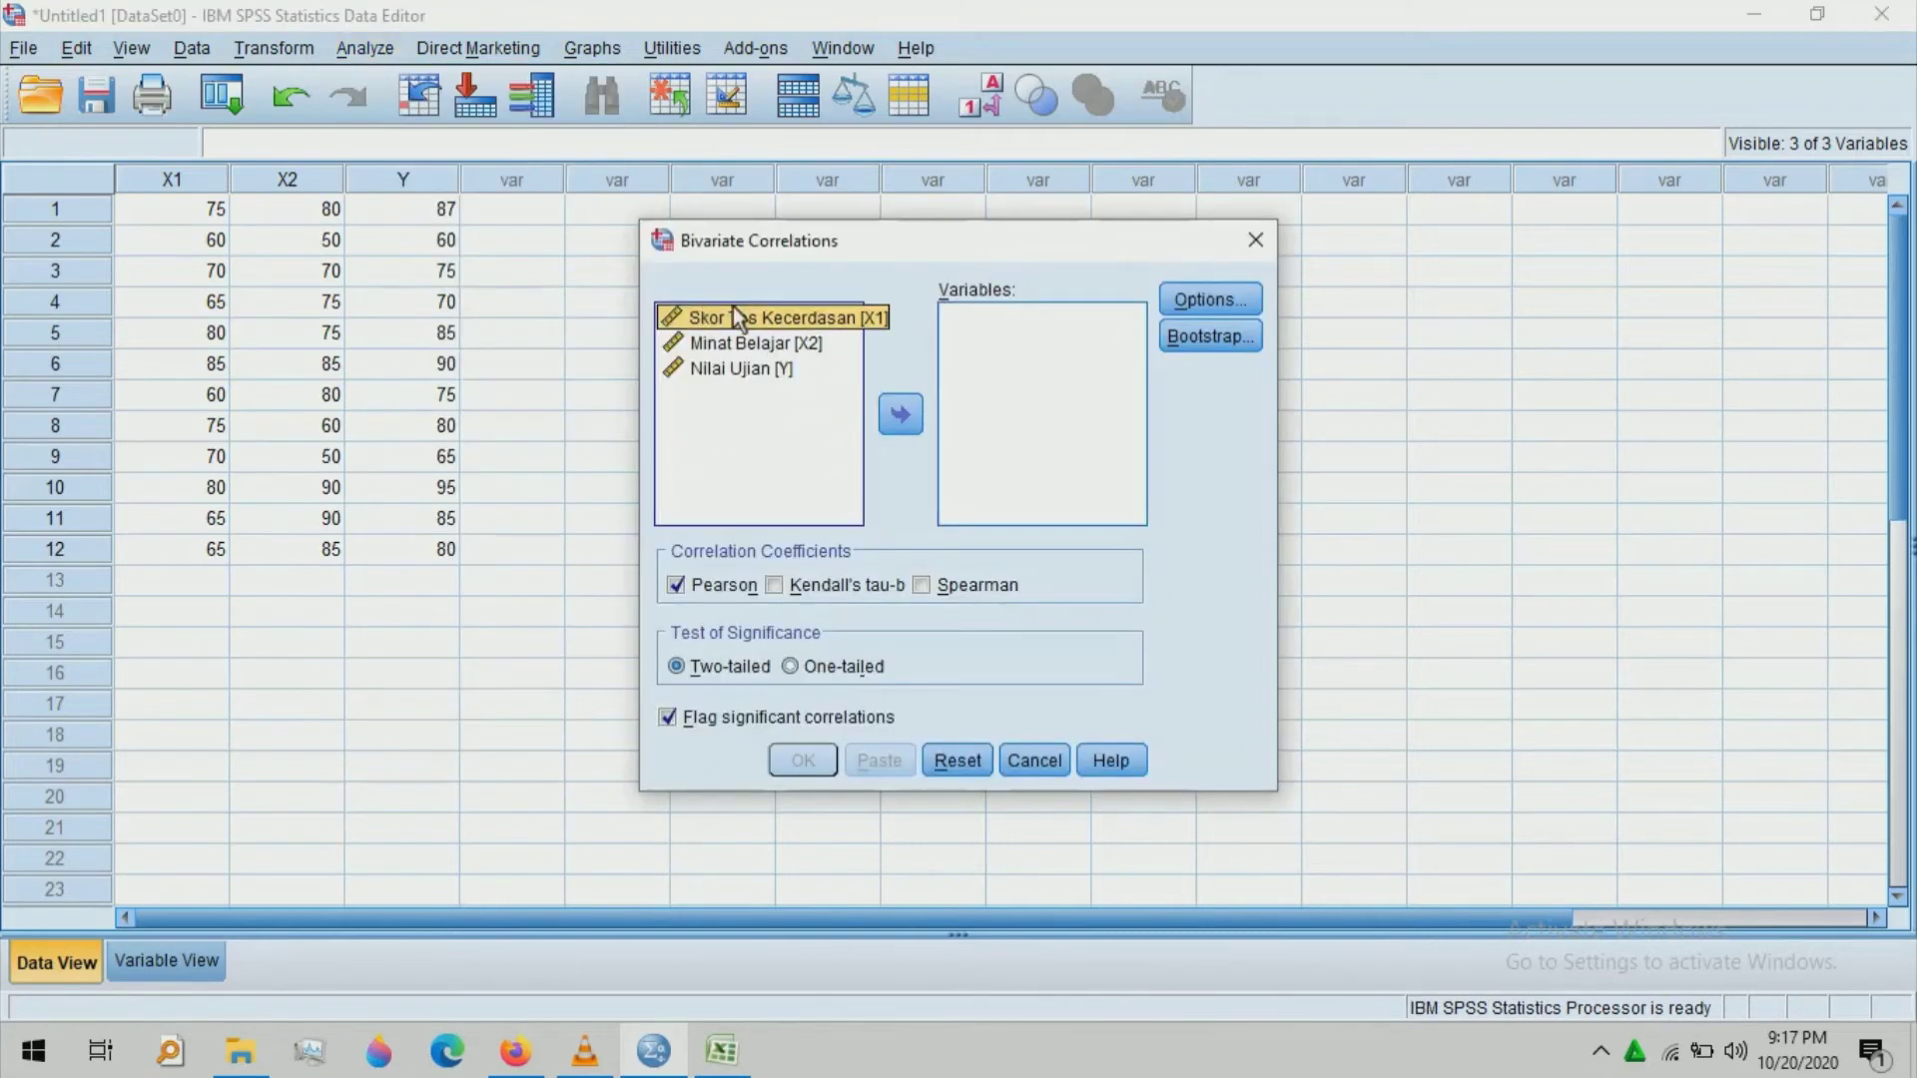
pyautogui.hotkey('shift', 'Down')
pyautogui.hotkey('shift', 'Down')
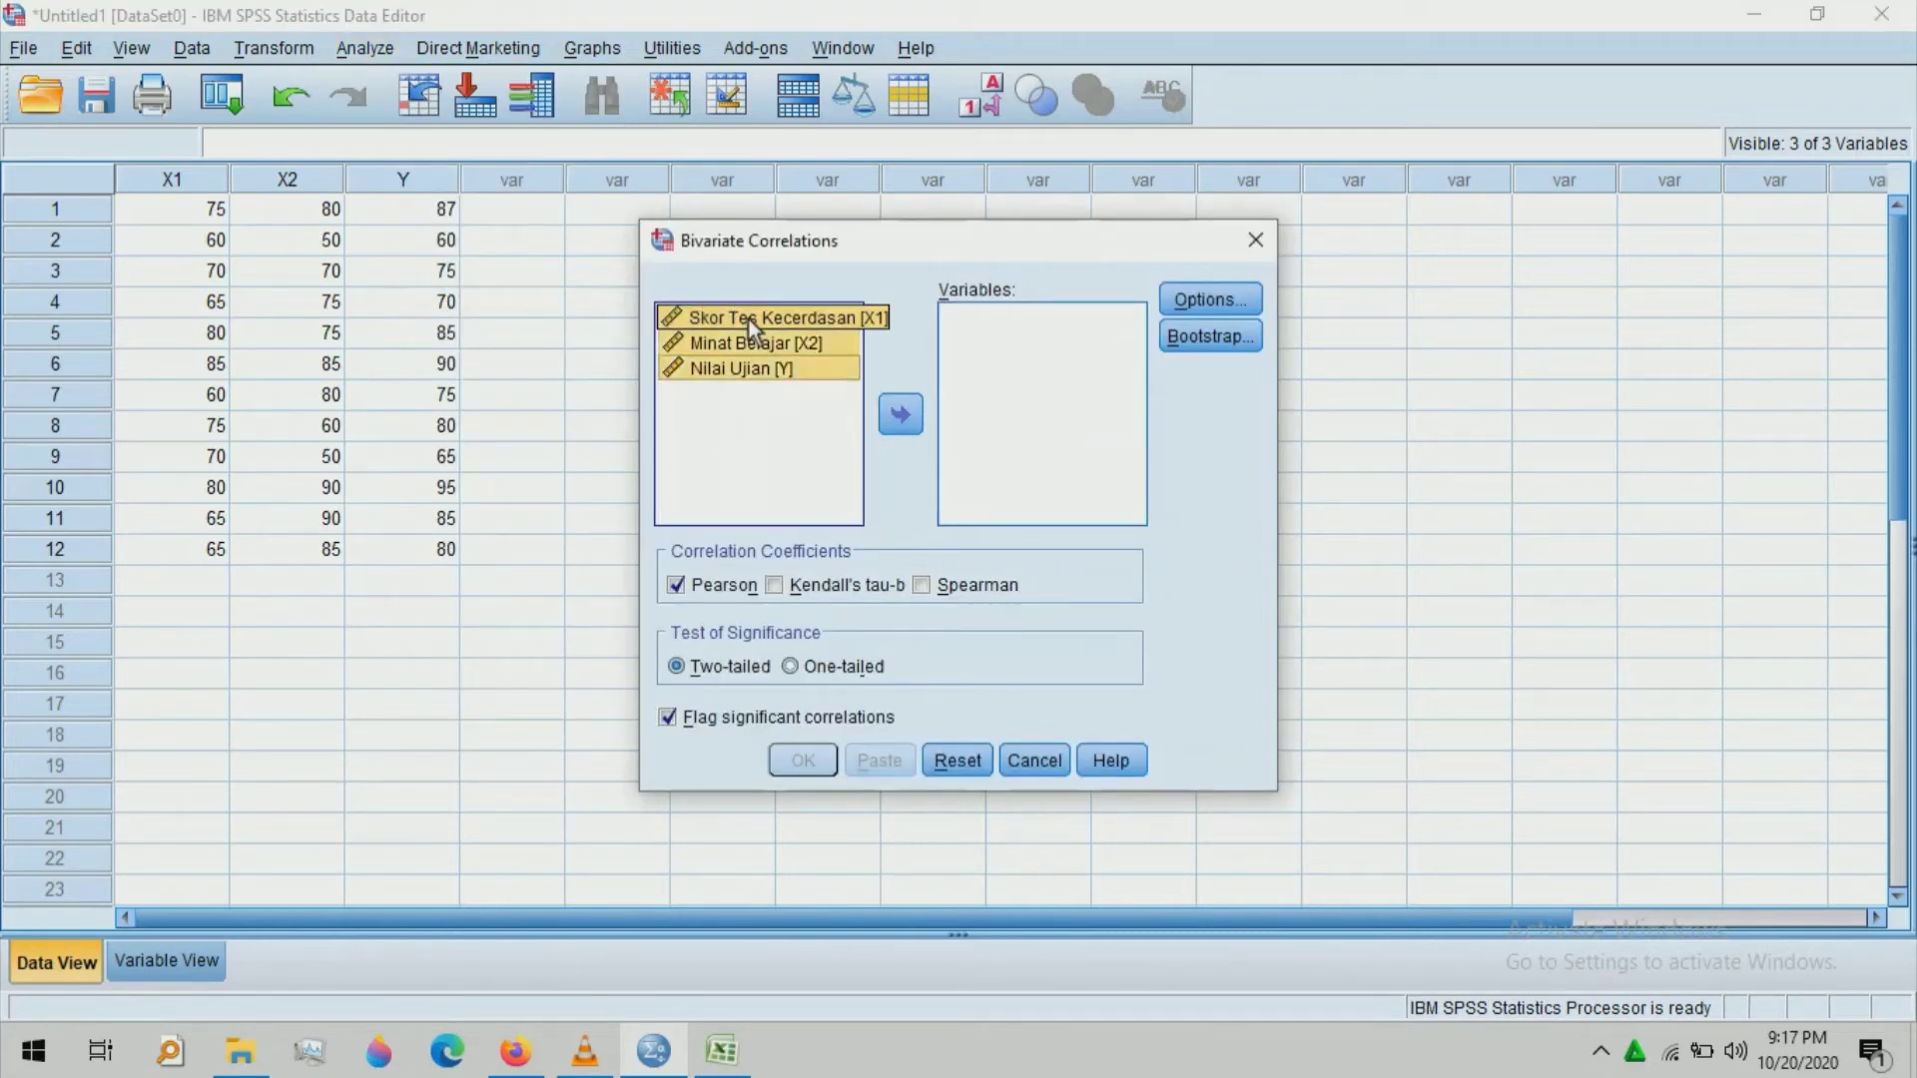
pyautogui.click(902, 414)
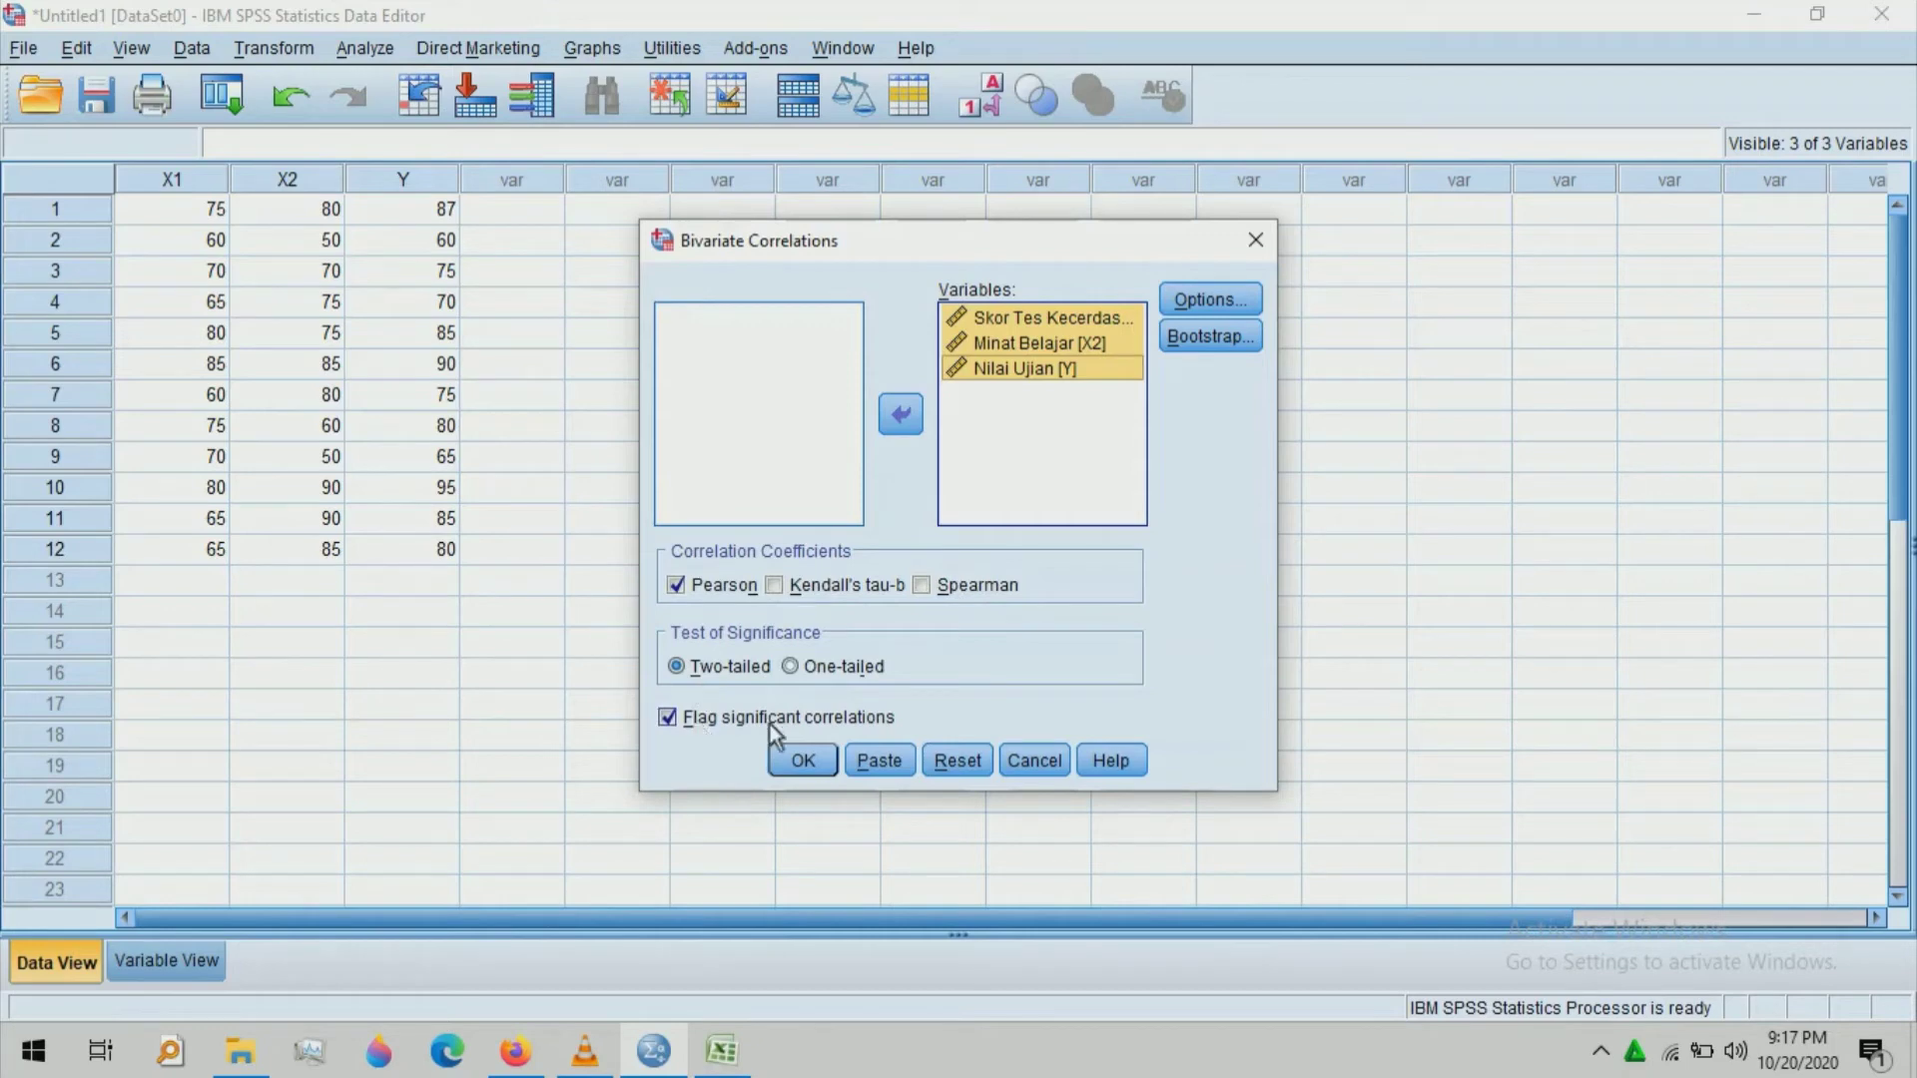
pyautogui.click(804, 760)
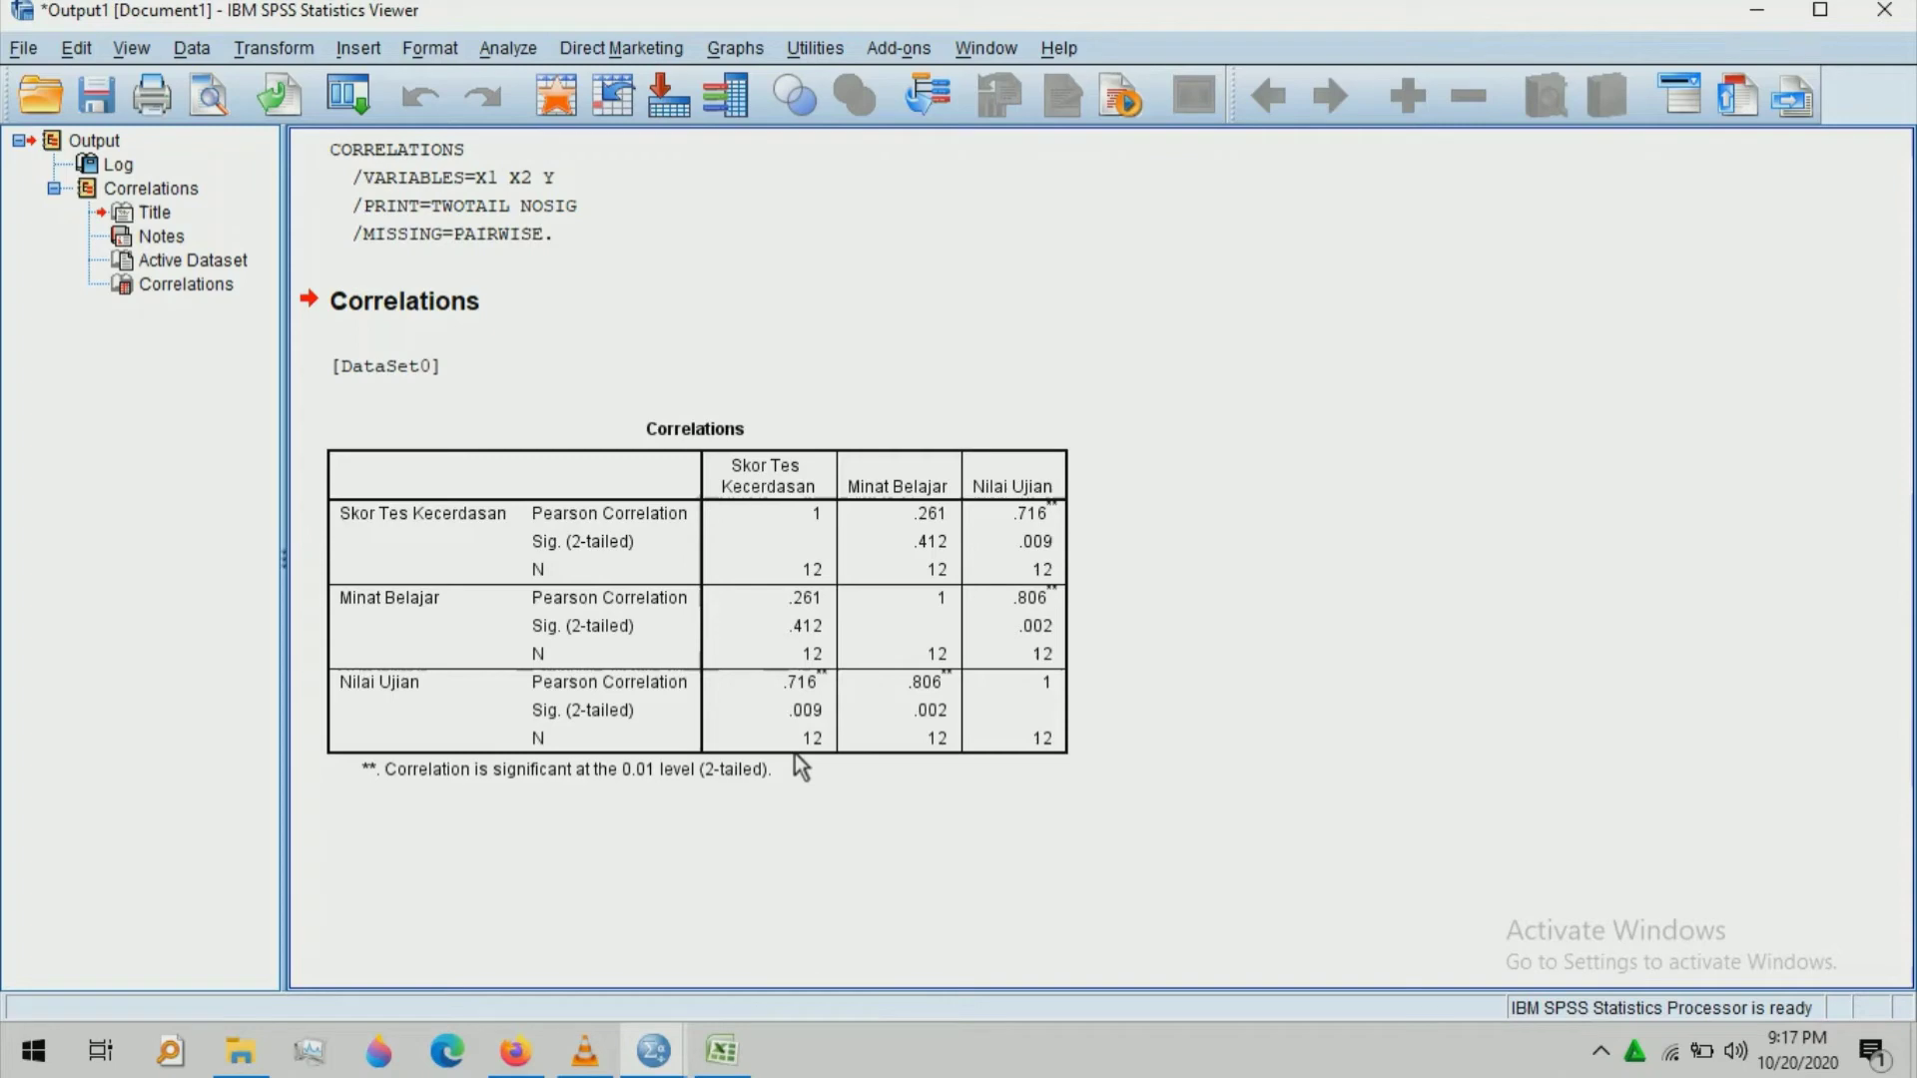
pyautogui.click(664, 527)
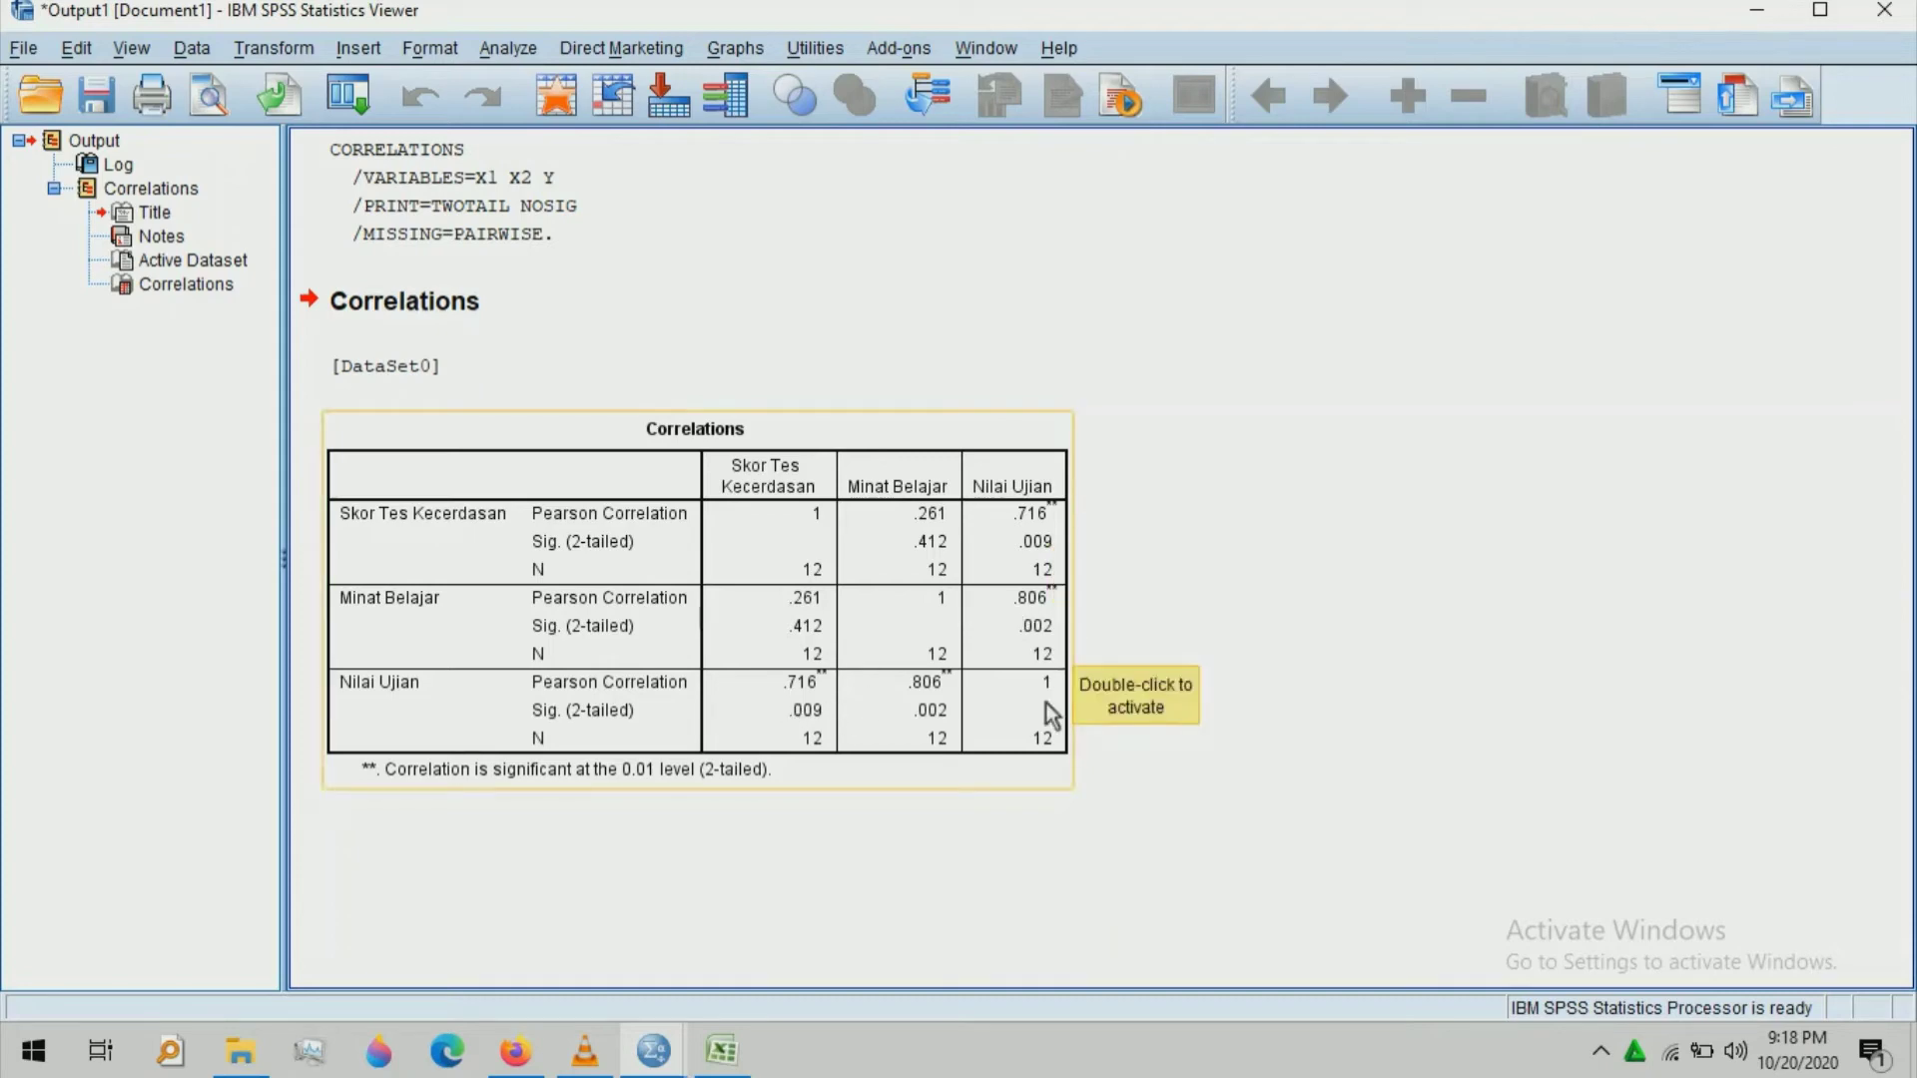
pyautogui.click(1126, 712)
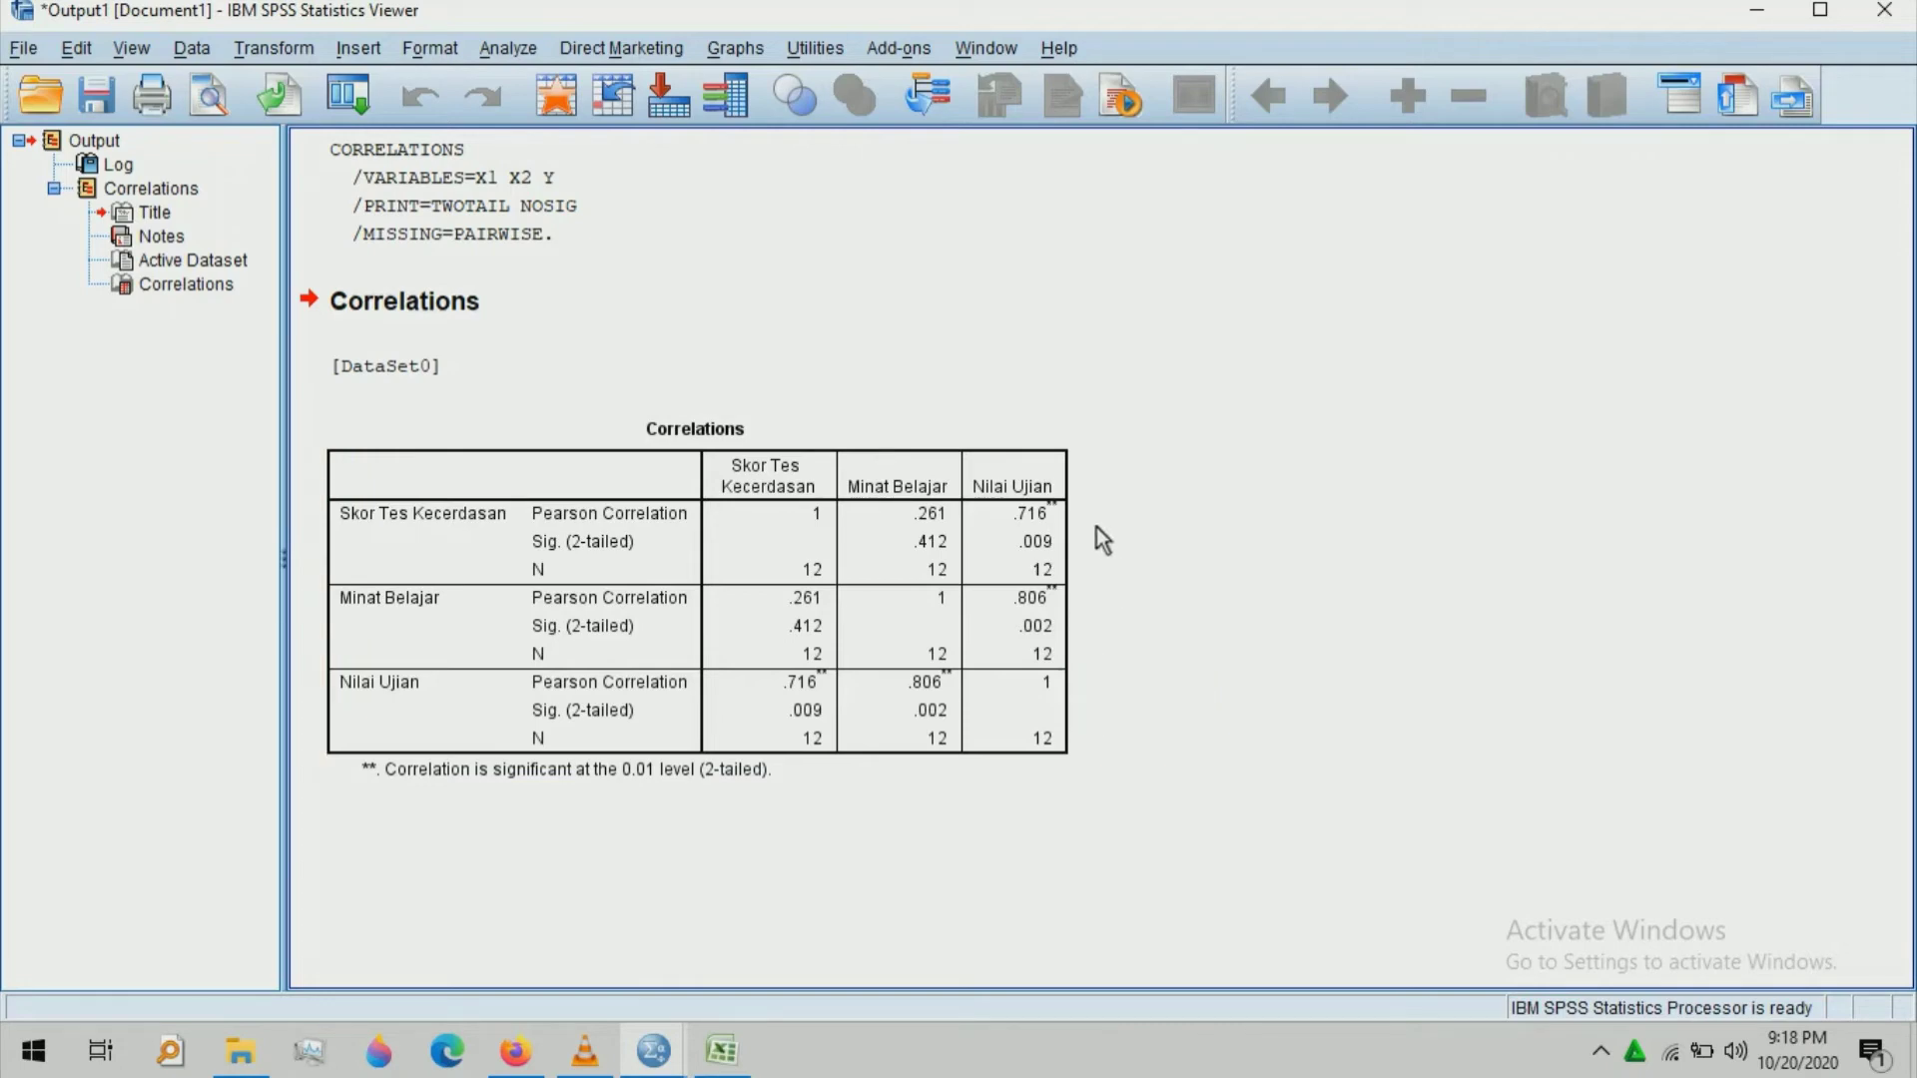
# - Examine the Pearson correlations of Skor Tes Kecerdasan and Minat Belajar with Nilai Ujian in the Correlations table
pyautogui.click(992, 511)
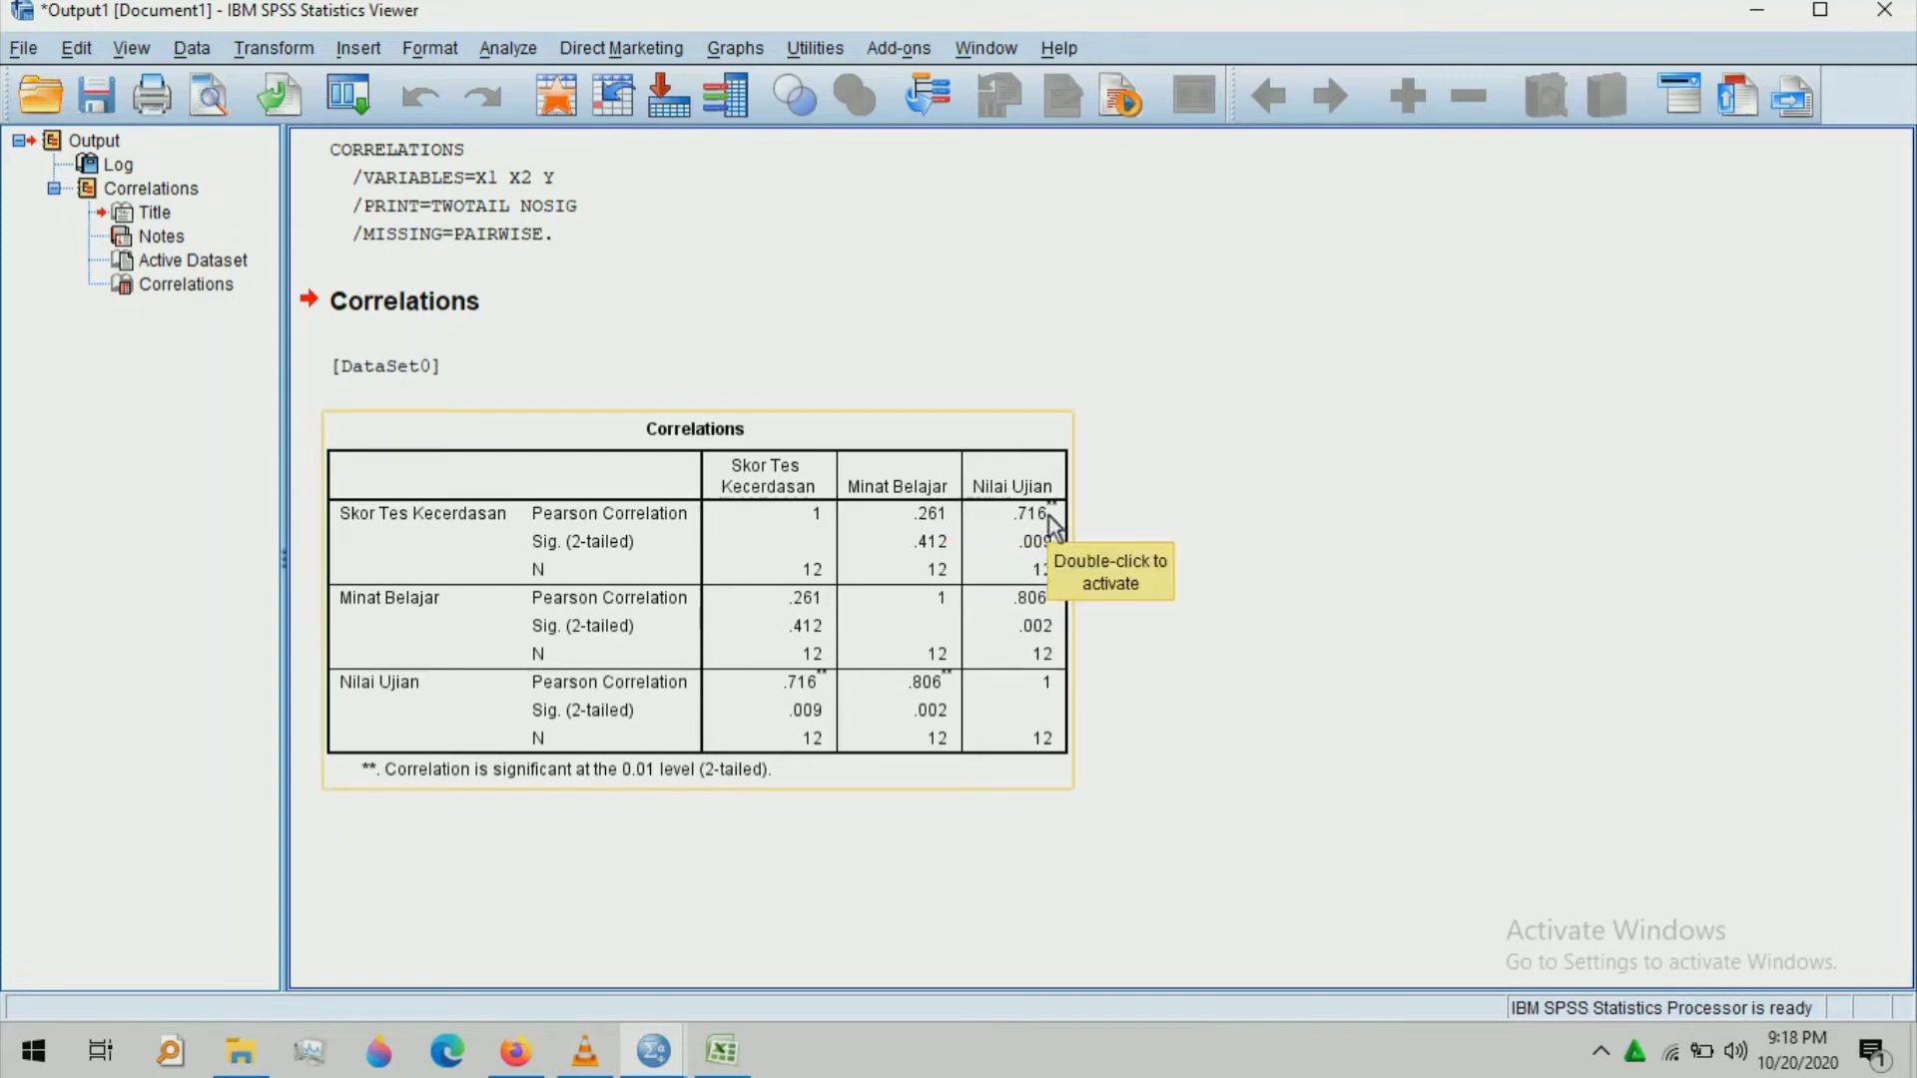
pyautogui.click(1137, 514)
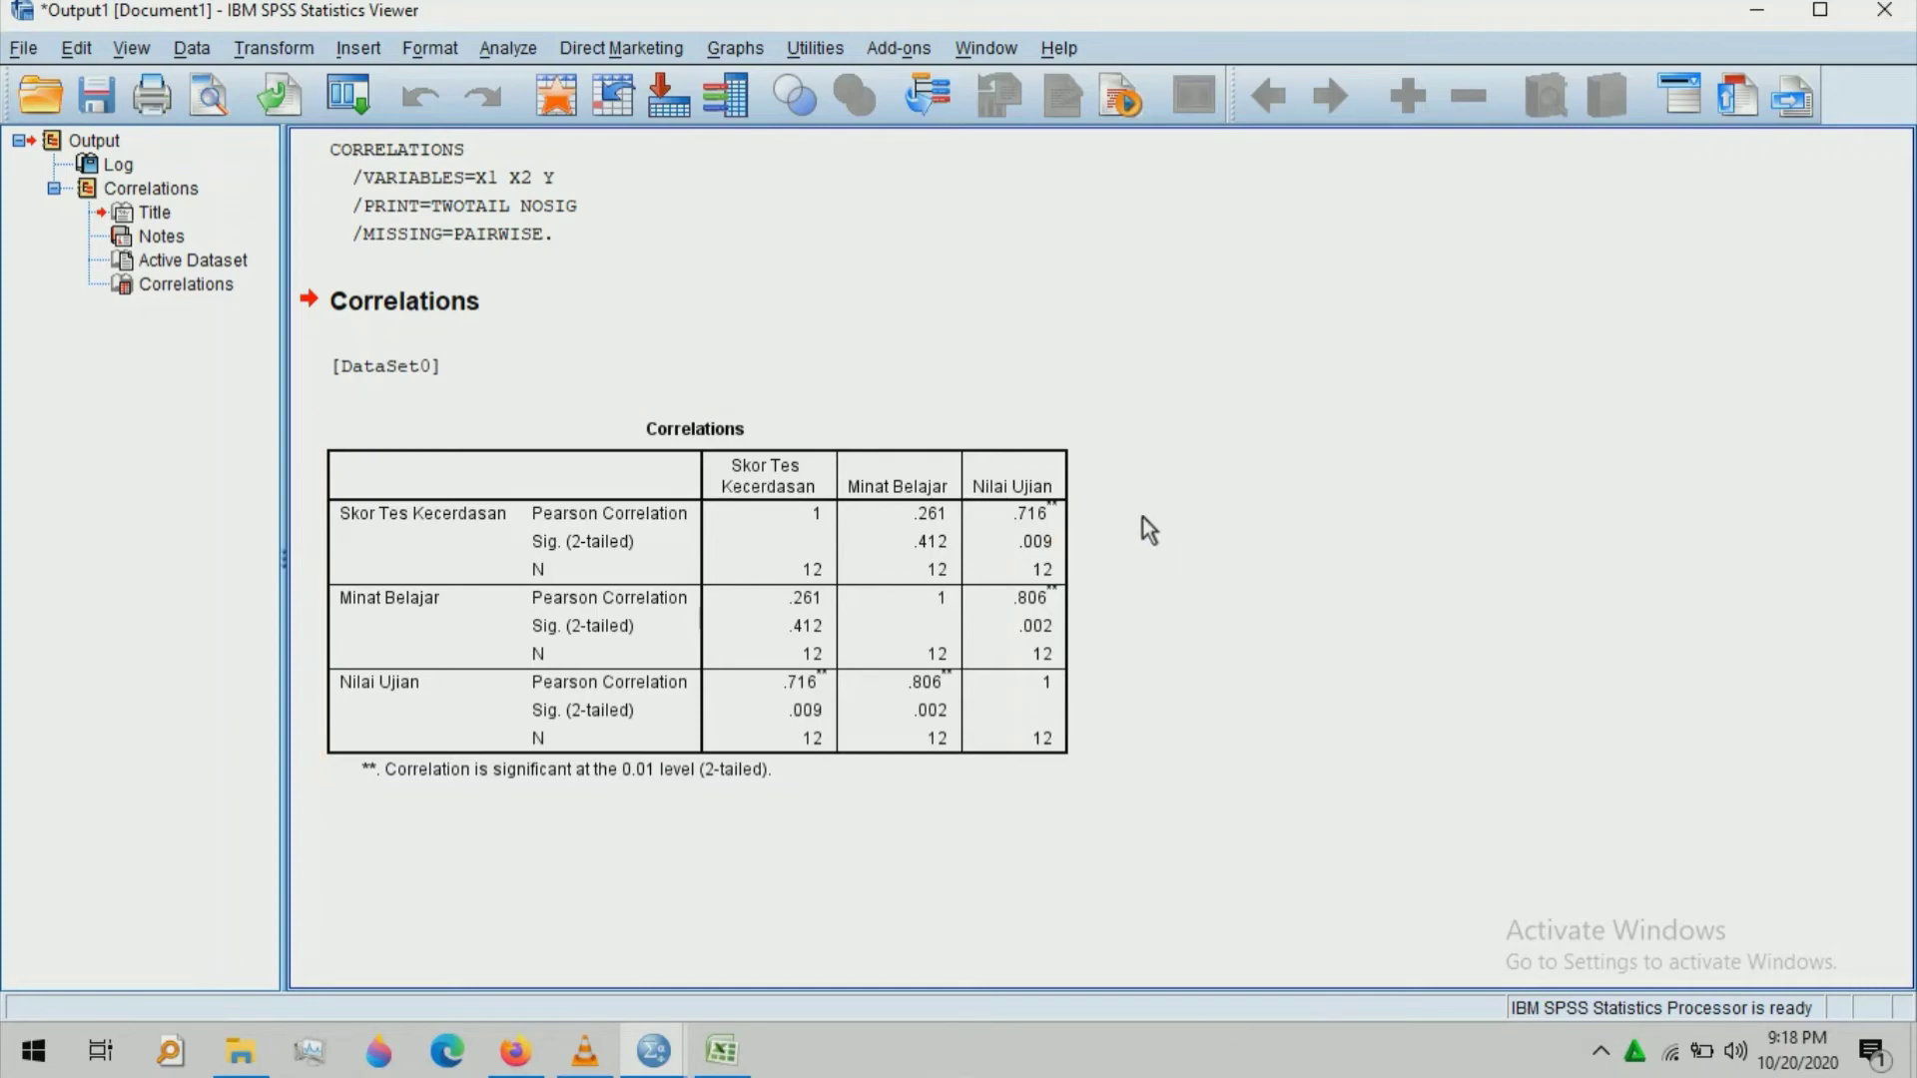
pyautogui.click(1058, 515)
pyautogui.click(1122, 517)
pyautogui.click(1060, 589)
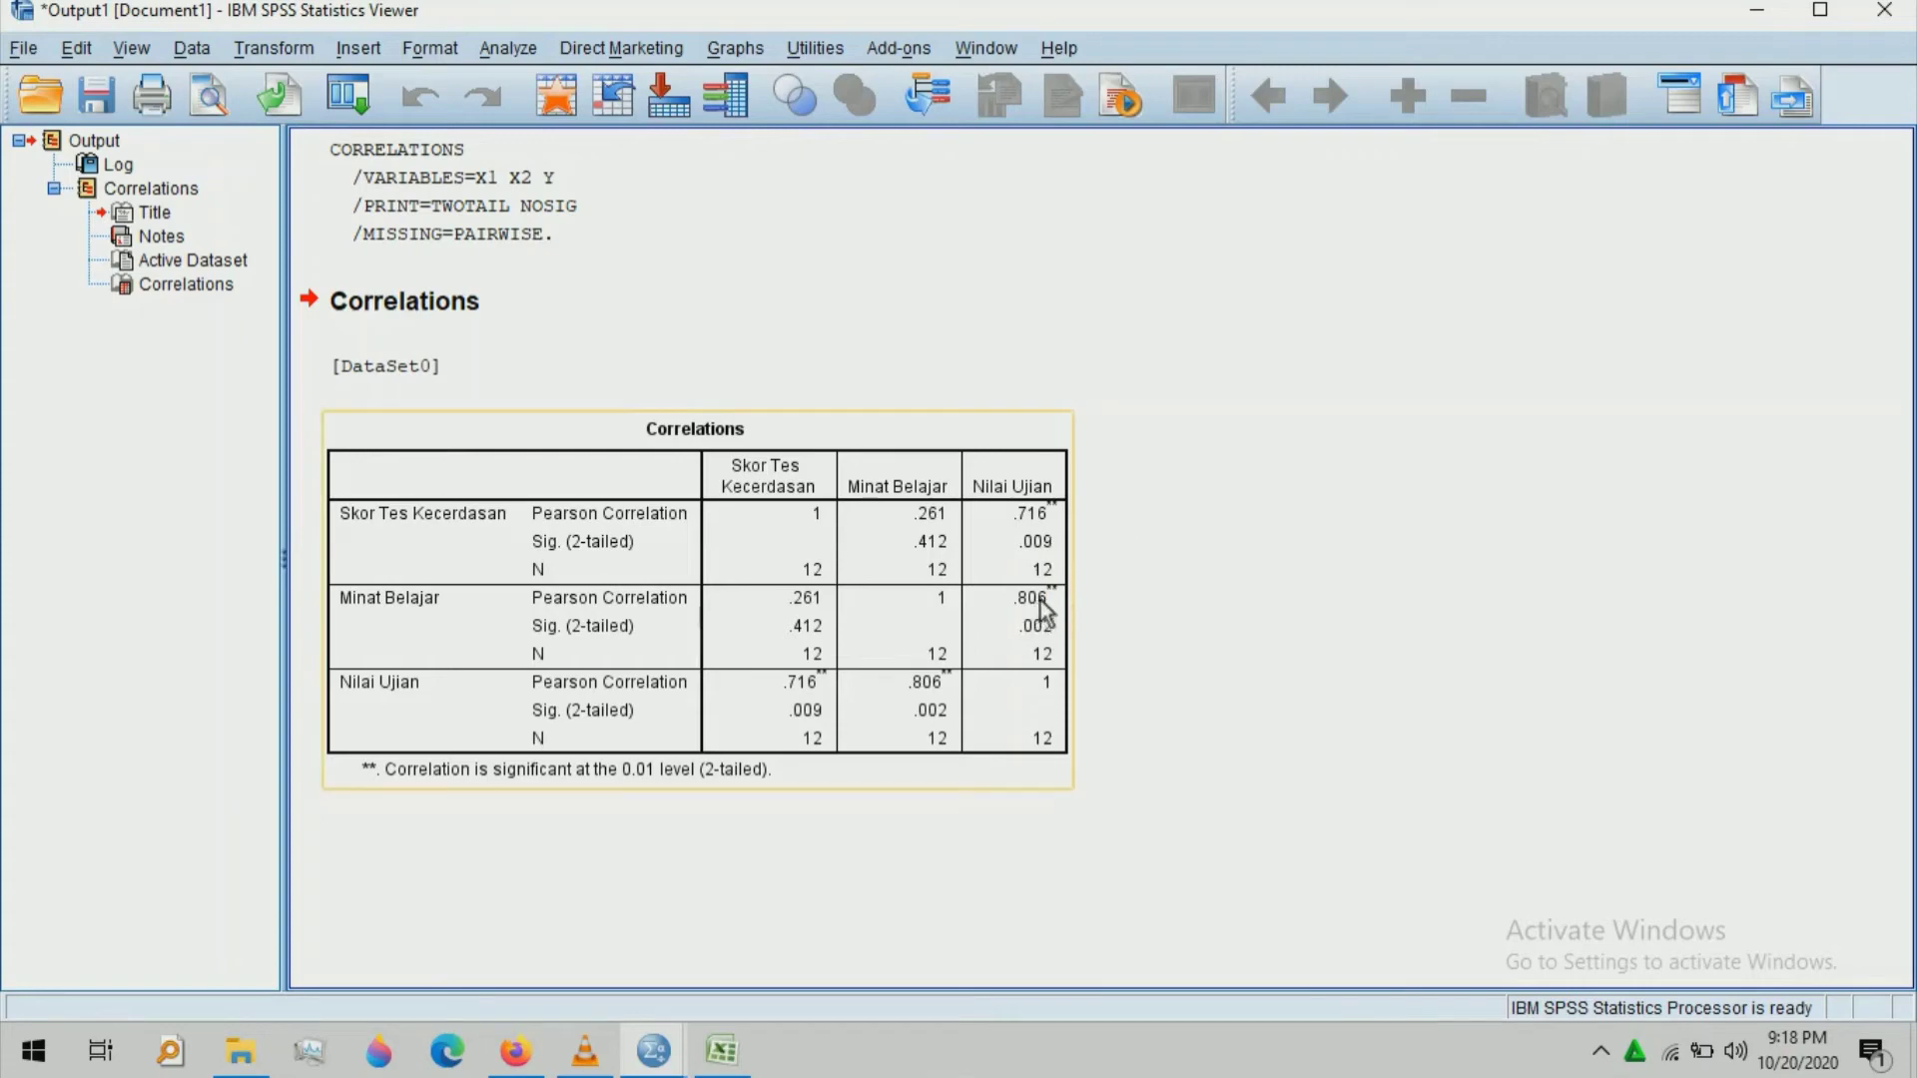
pyautogui.click(1136, 599)
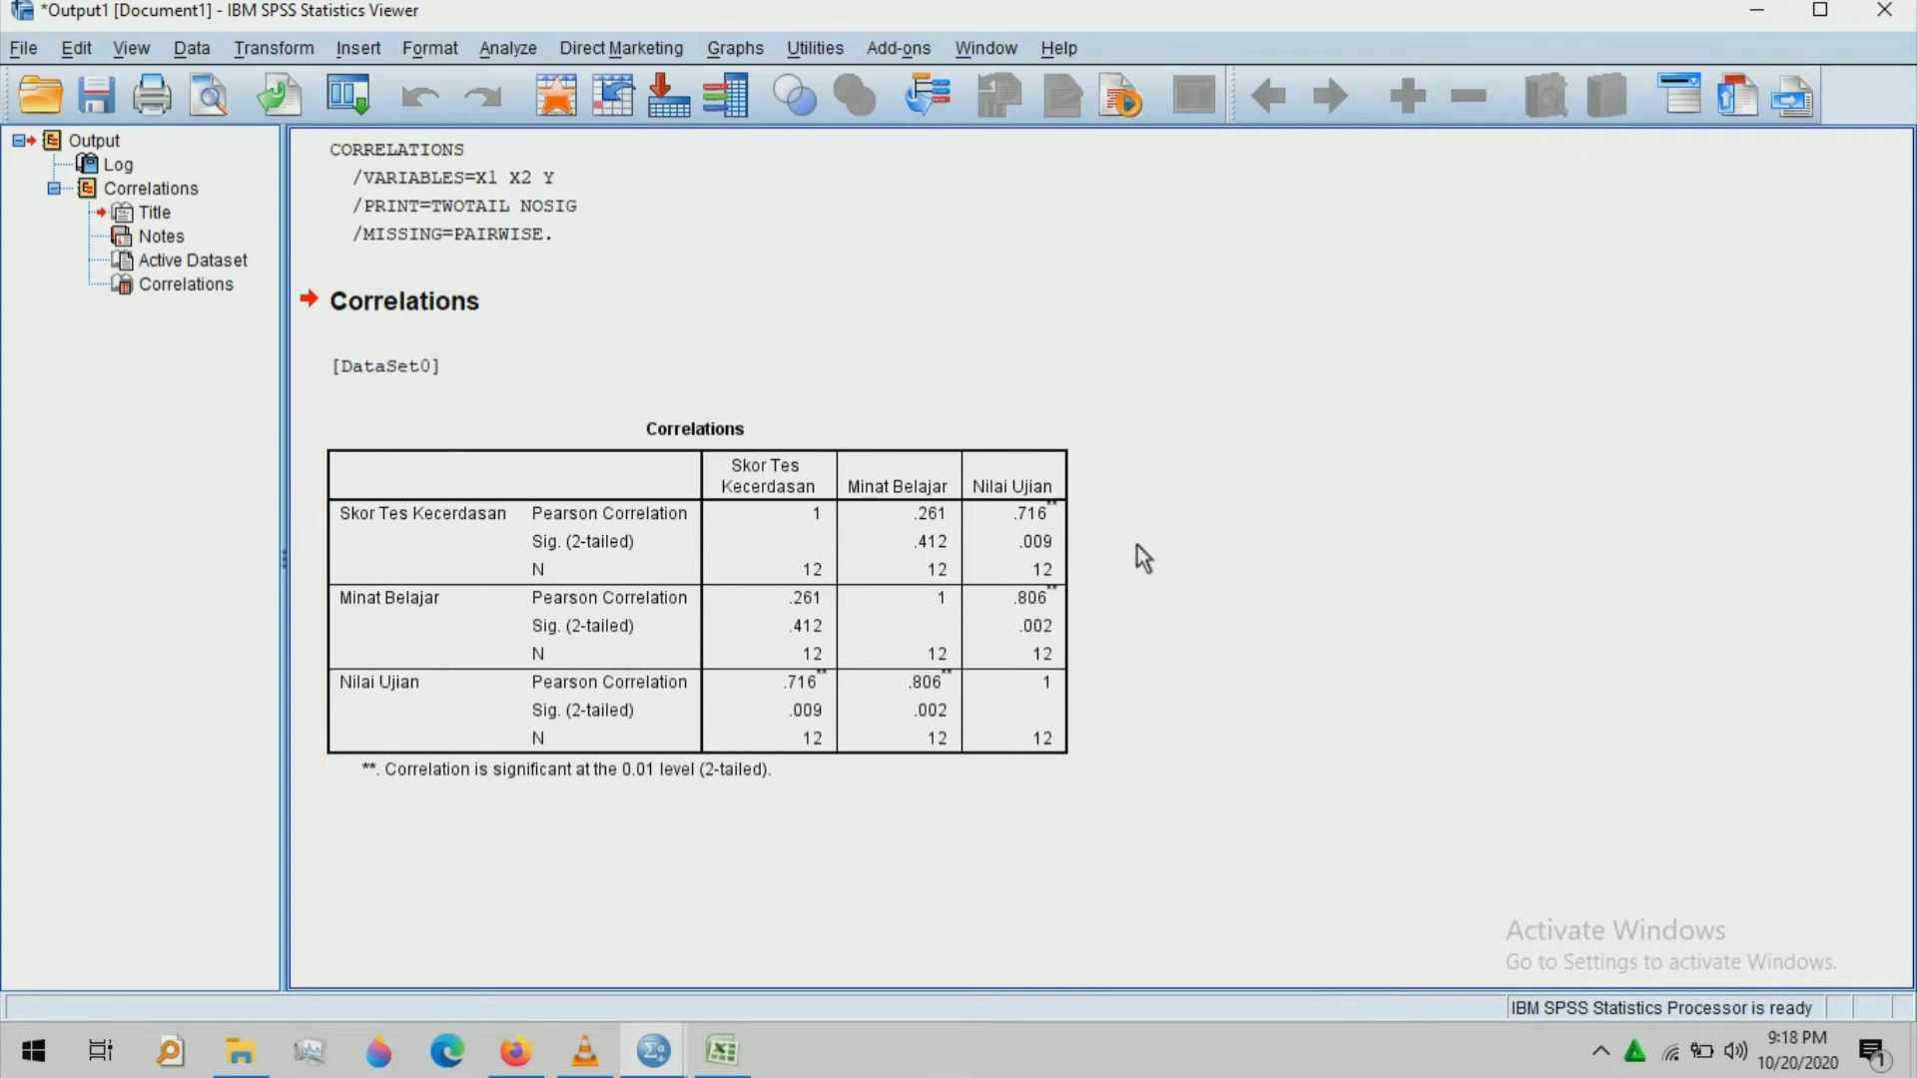
# - Examine the Sig. (2-tailed) values for Nilai Ujian and the matching entries in its row of the Correlations table
pyautogui.click(1079, 611)
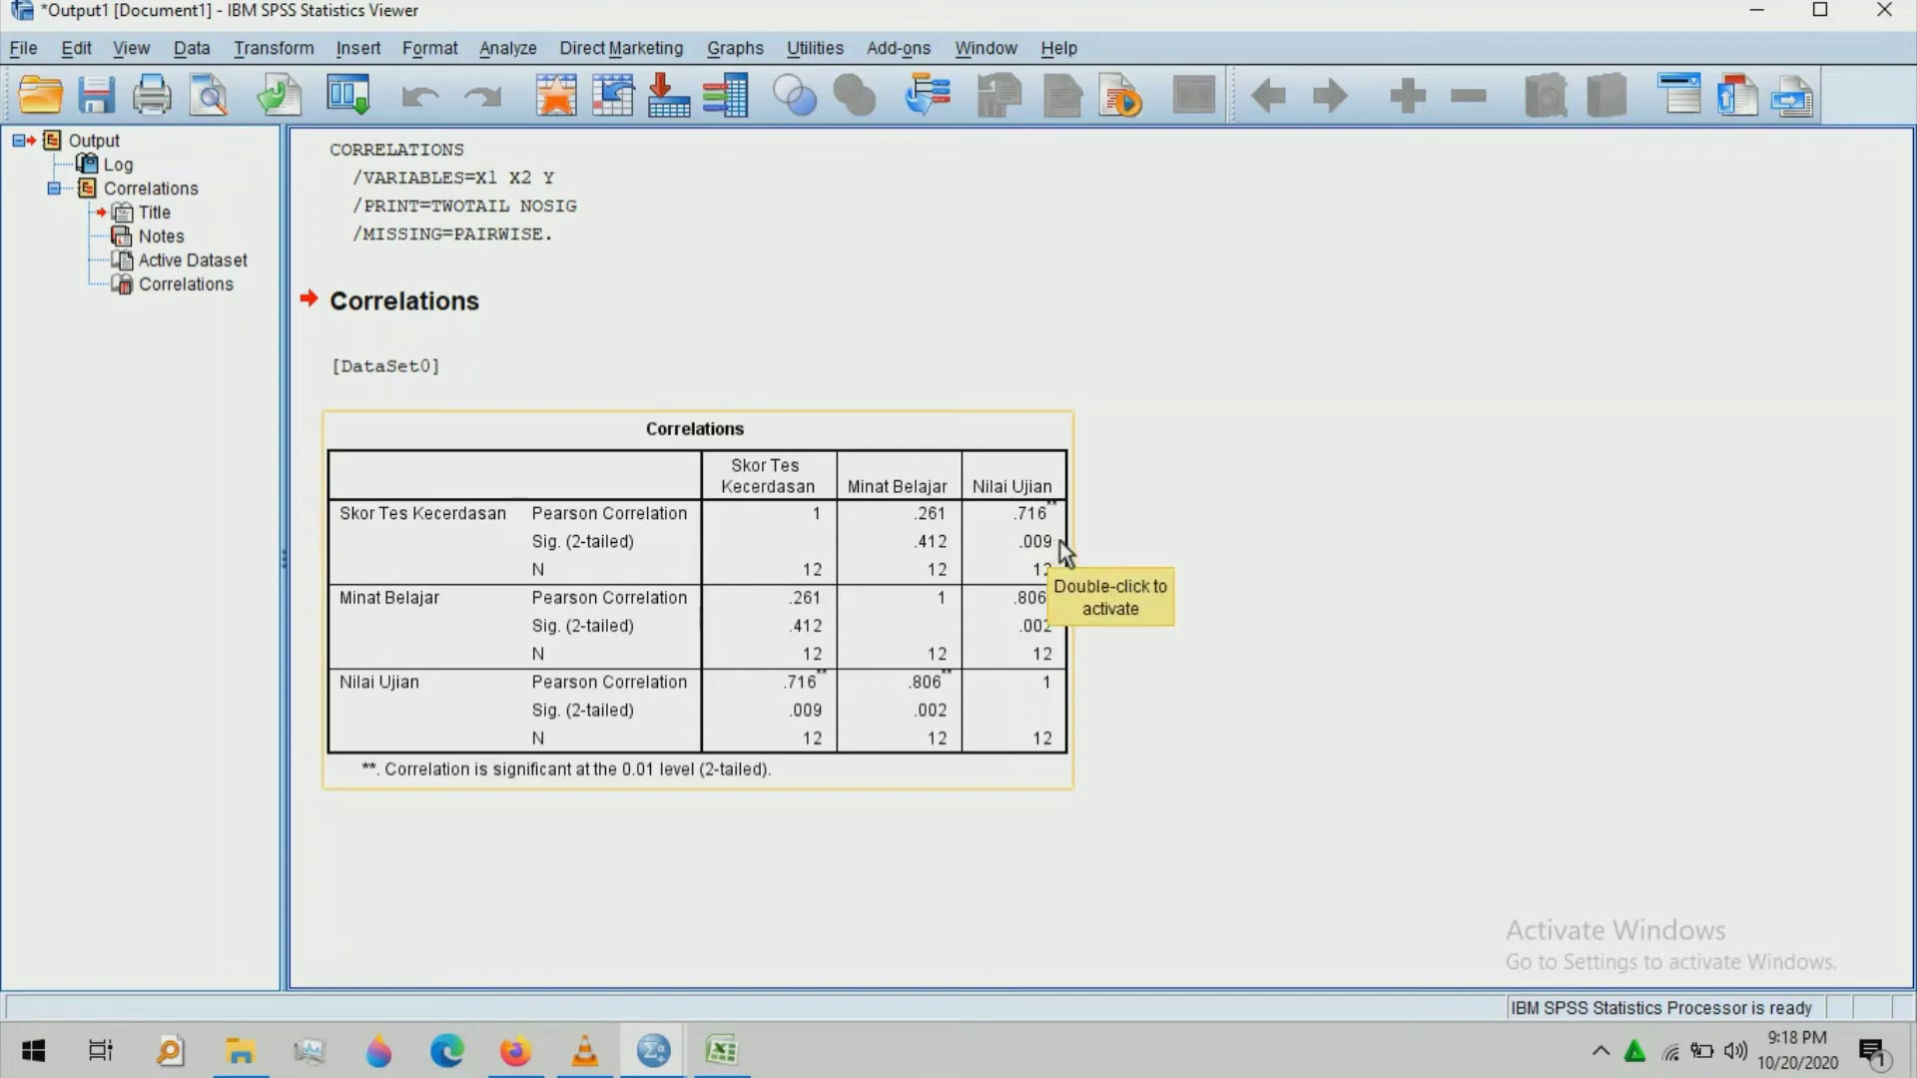
pyautogui.click(1082, 542)
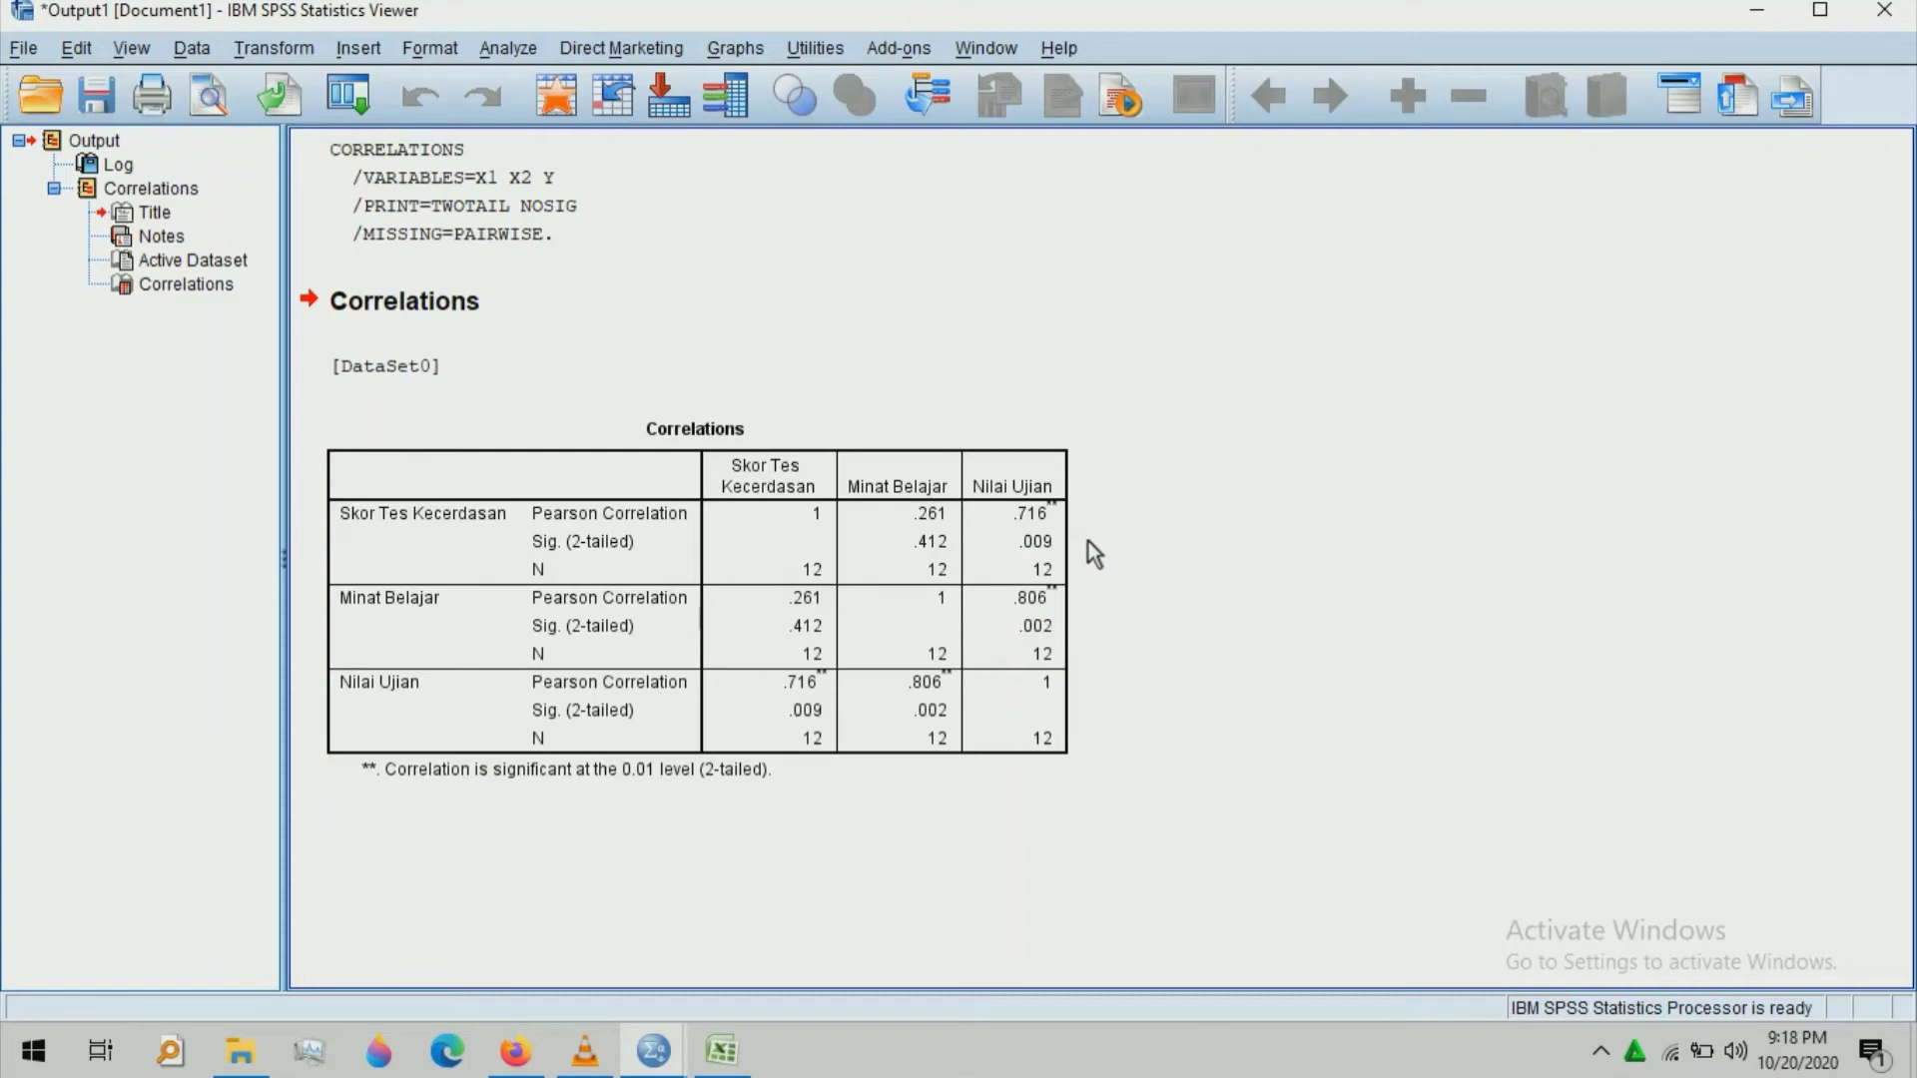
pyautogui.click(1063, 543)
pyautogui.click(1104, 542)
pyautogui.click(1049, 625)
pyautogui.click(1106, 627)
pyautogui.click(1006, 697)
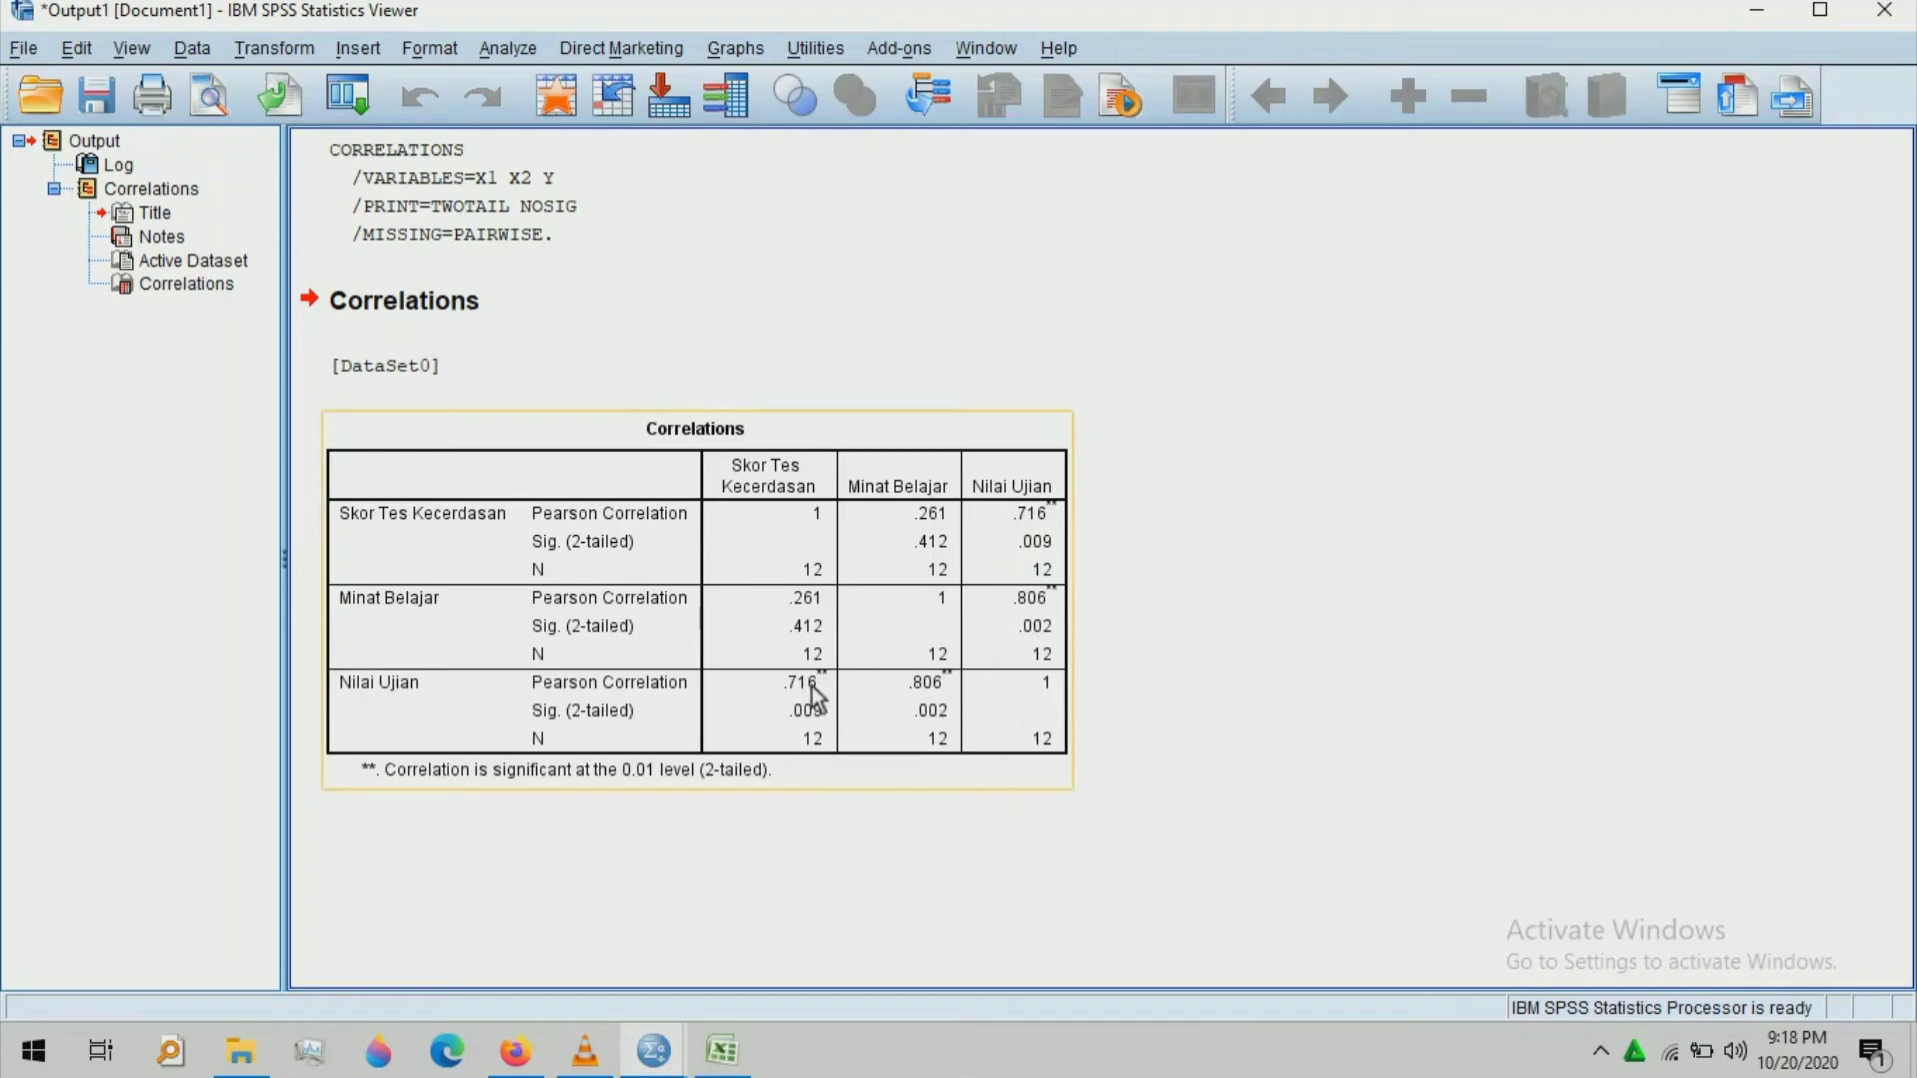
pyautogui.click(1118, 667)
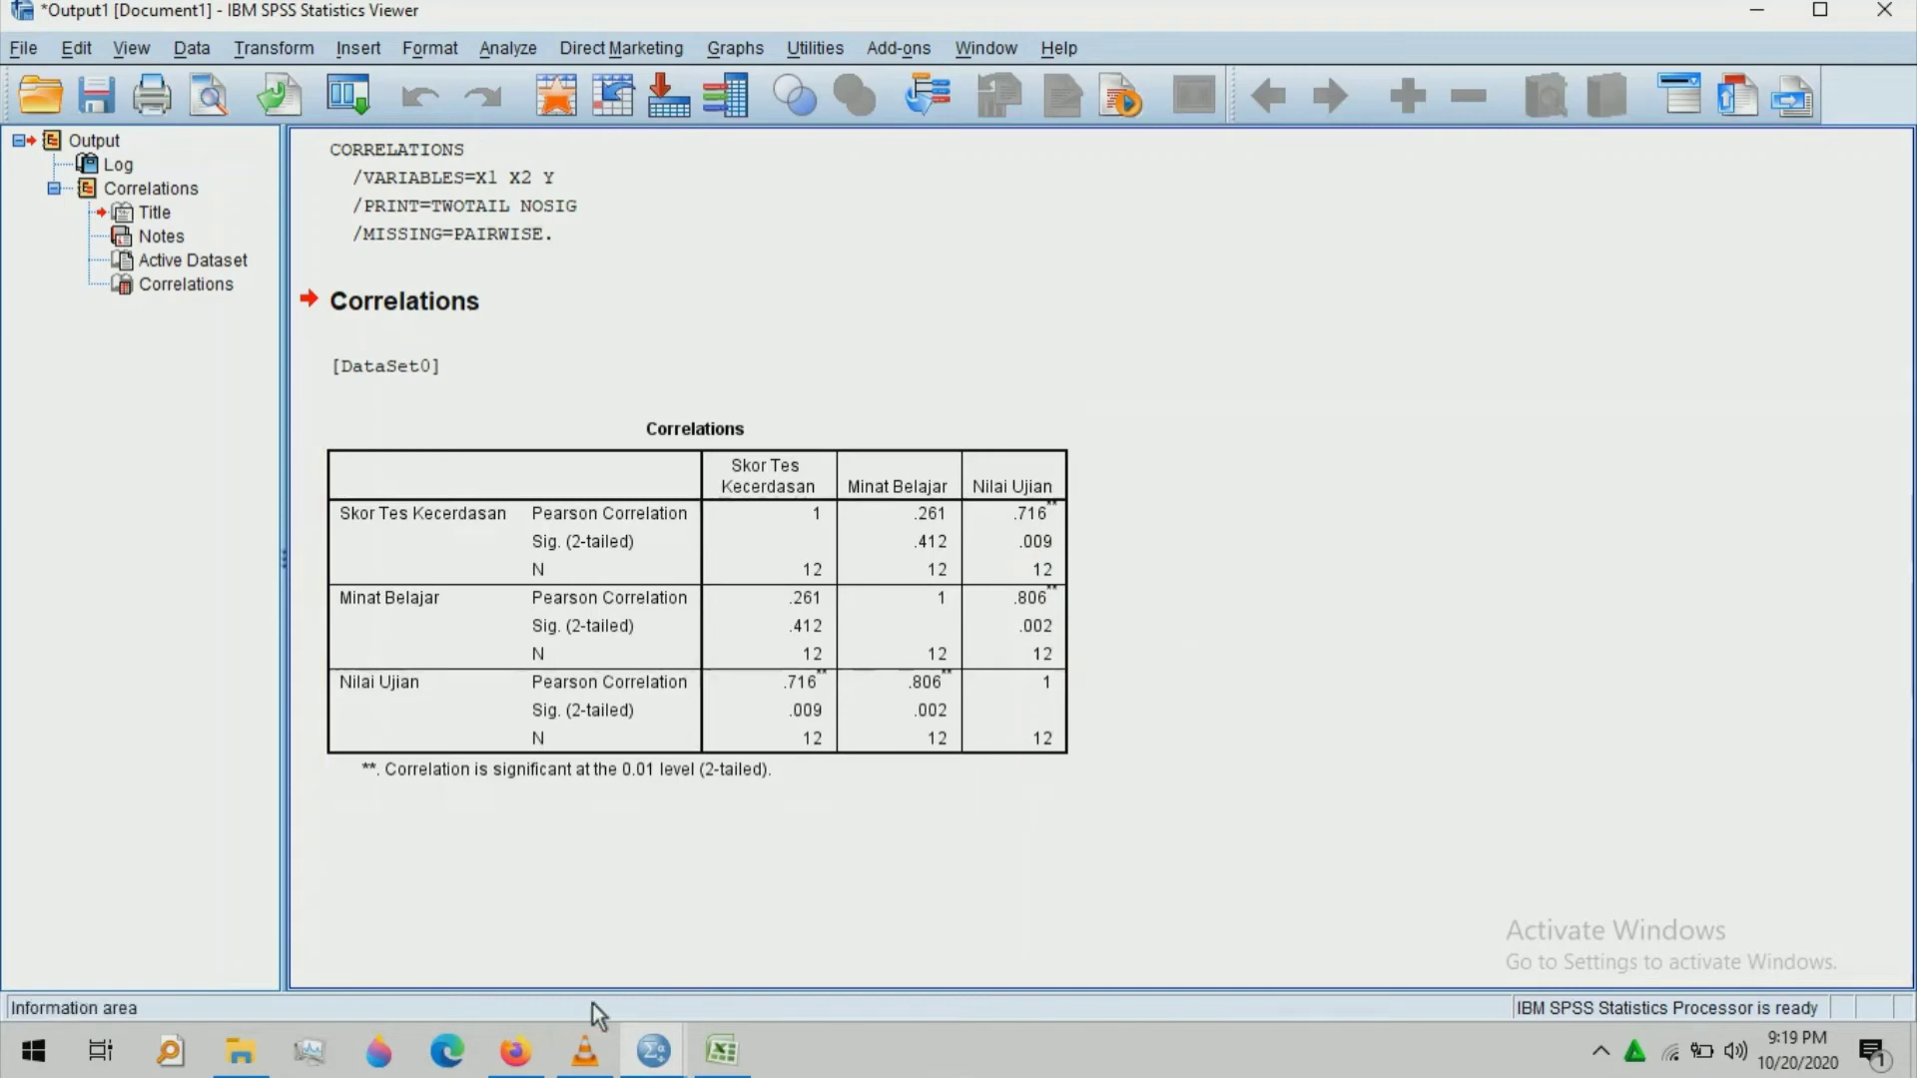
# - Switch to Firefox and search Google Images for "r tabel"
pyautogui.click(516, 1051)
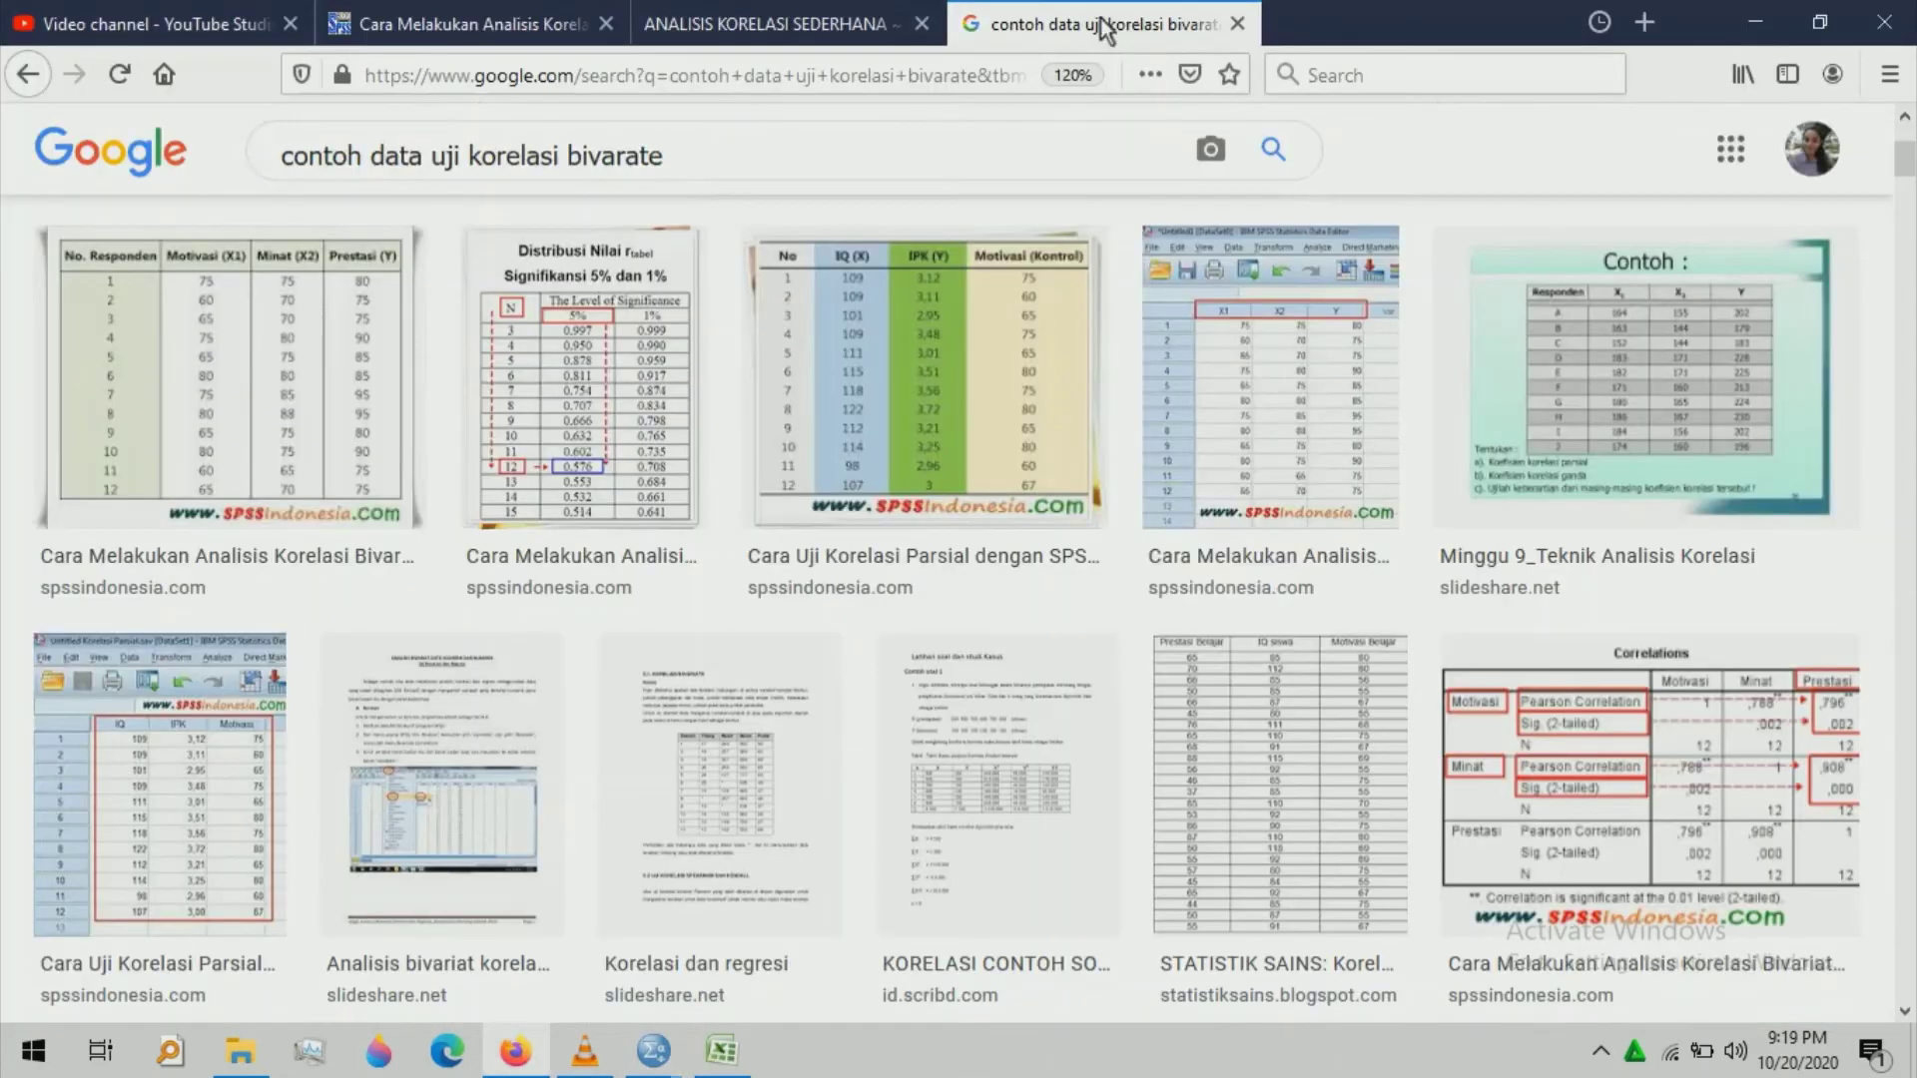
pyautogui.tripleClick(261, 153)
pyautogui.write('r')
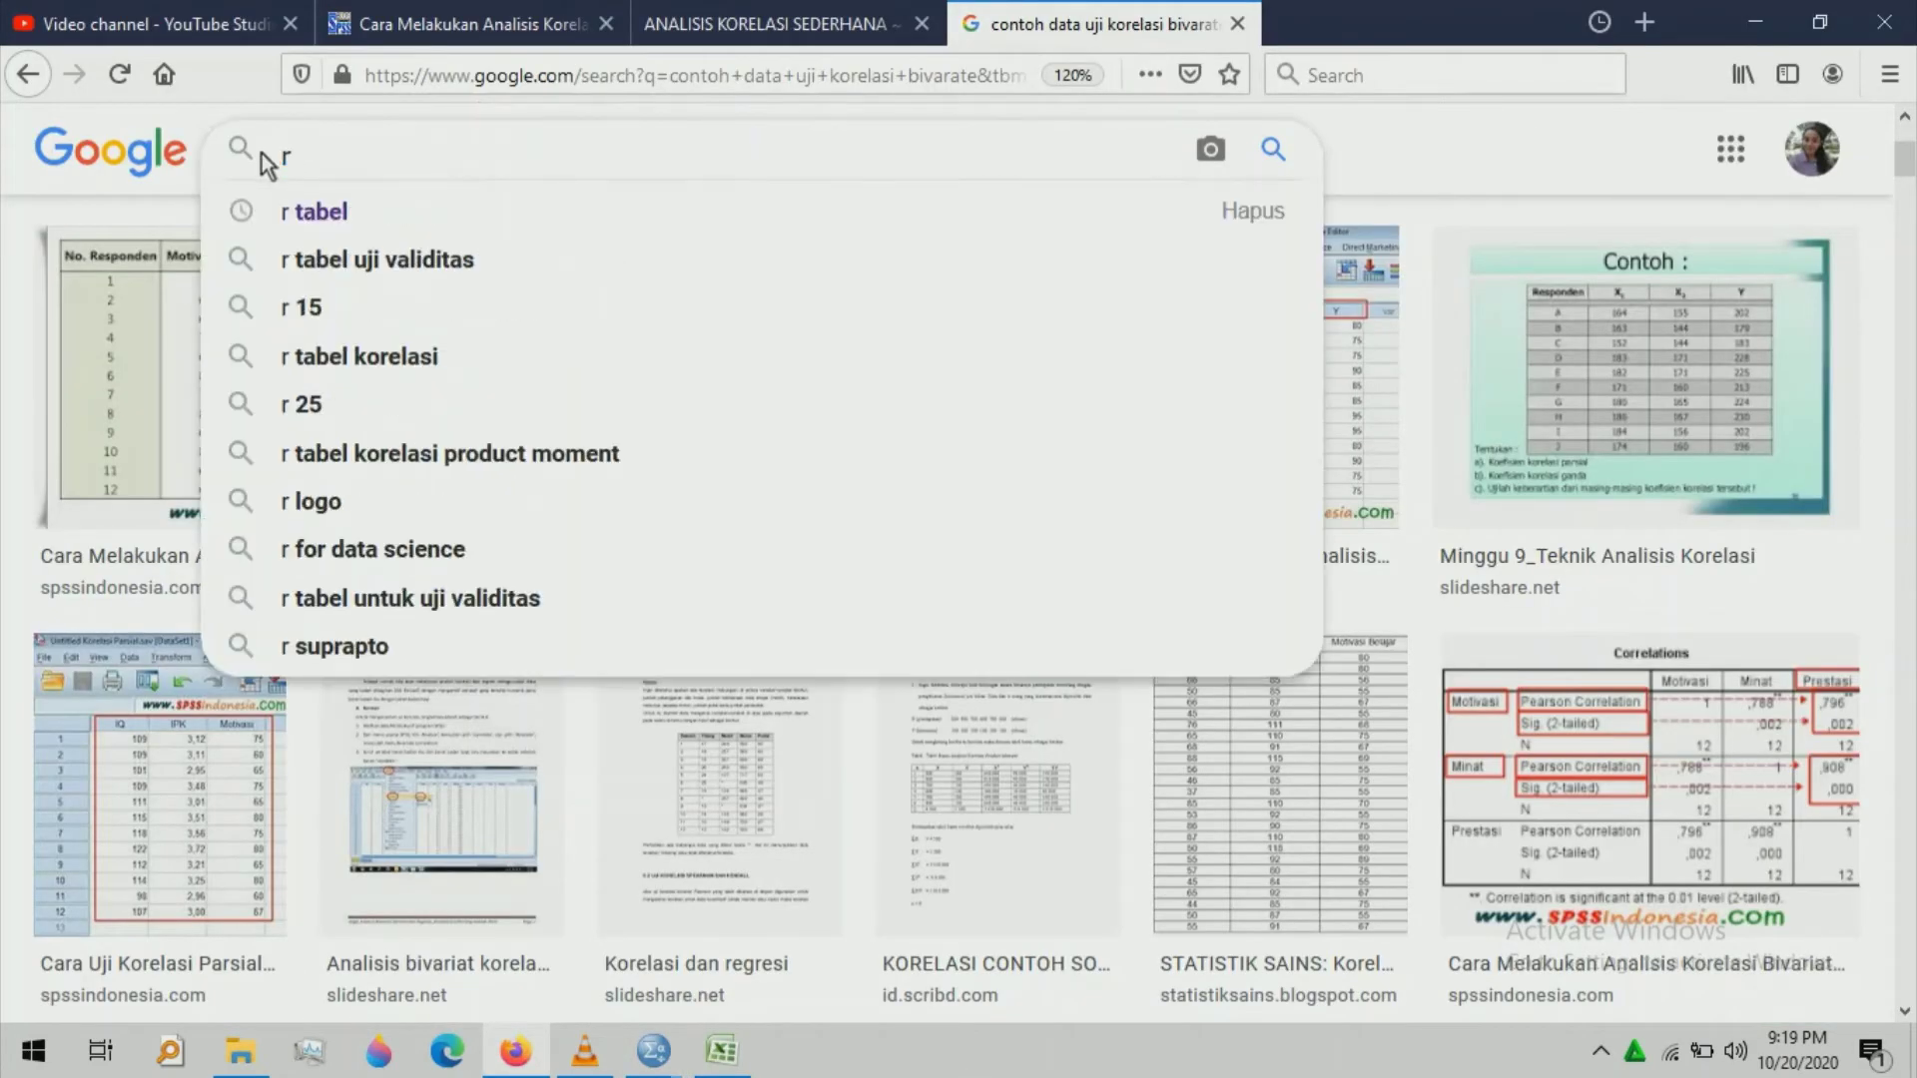
pyautogui.write(' ta')
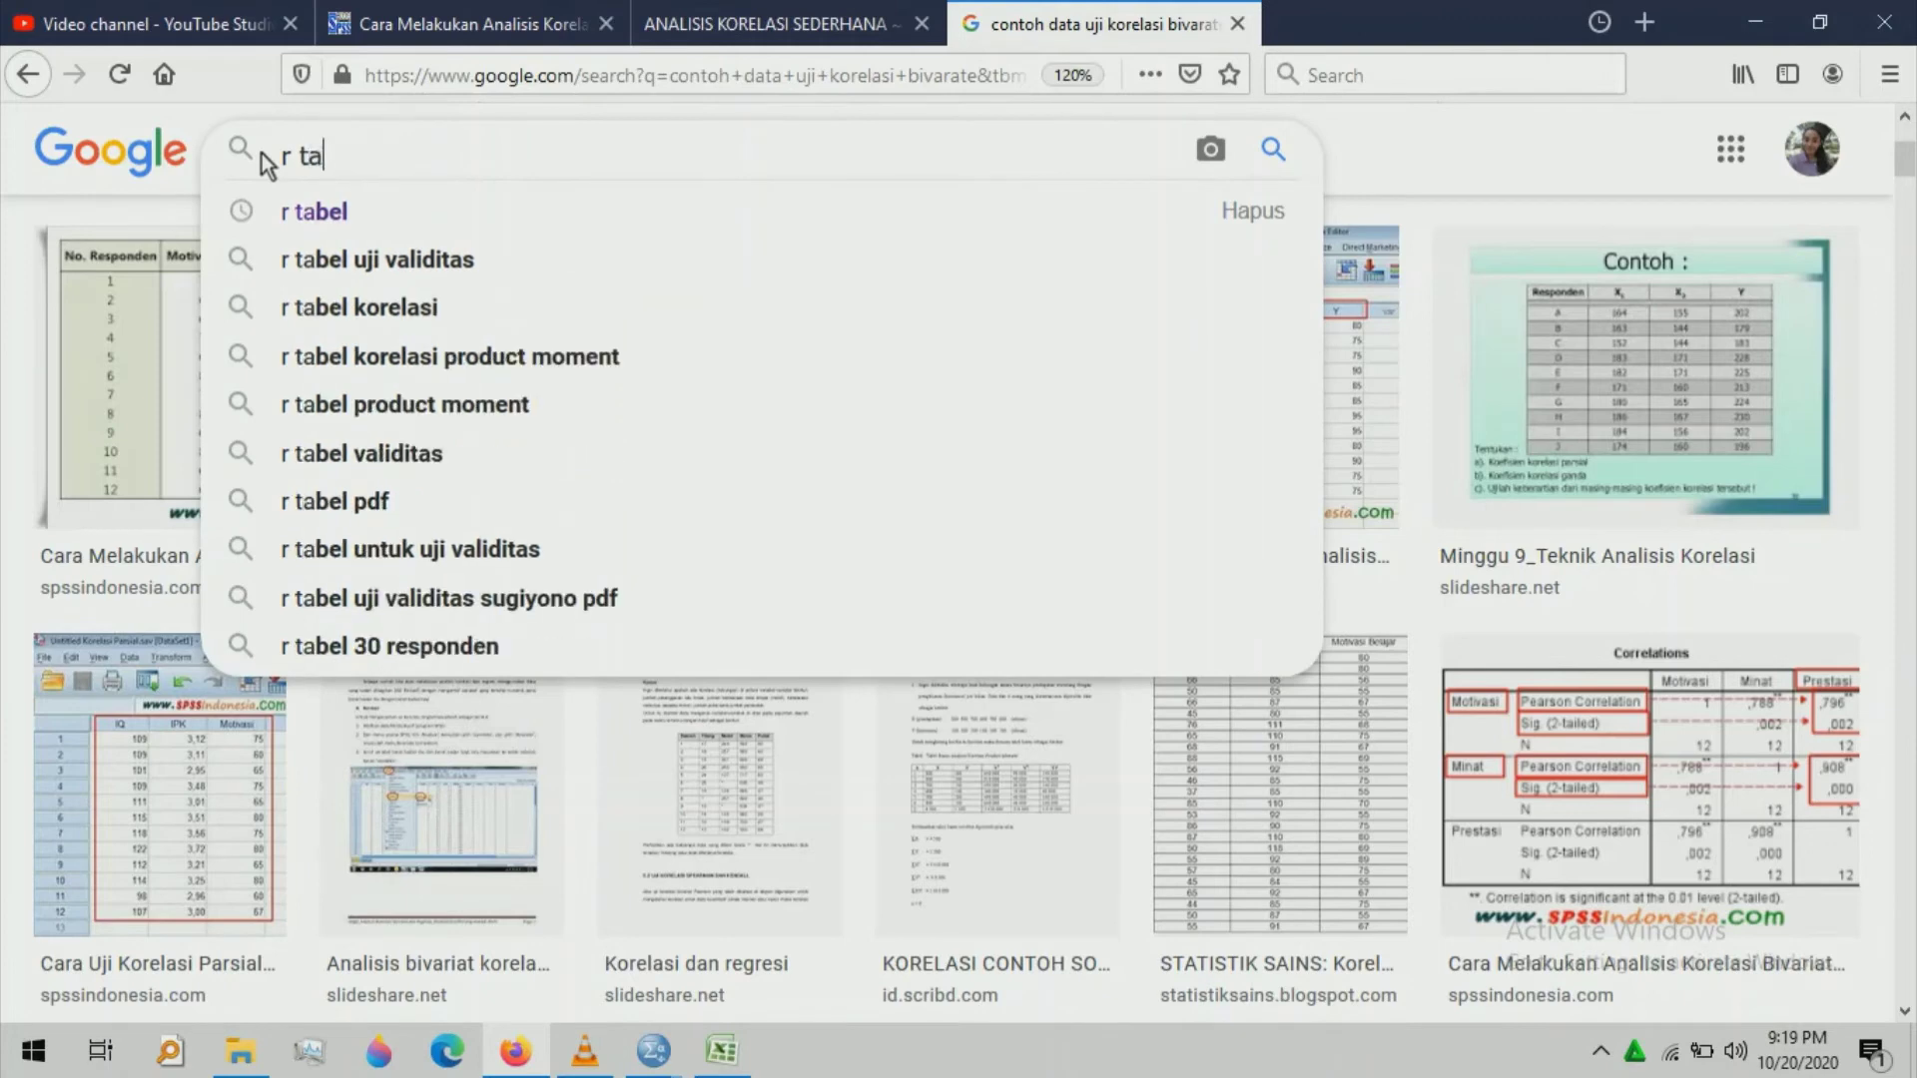
pyautogui.click(300, 212)
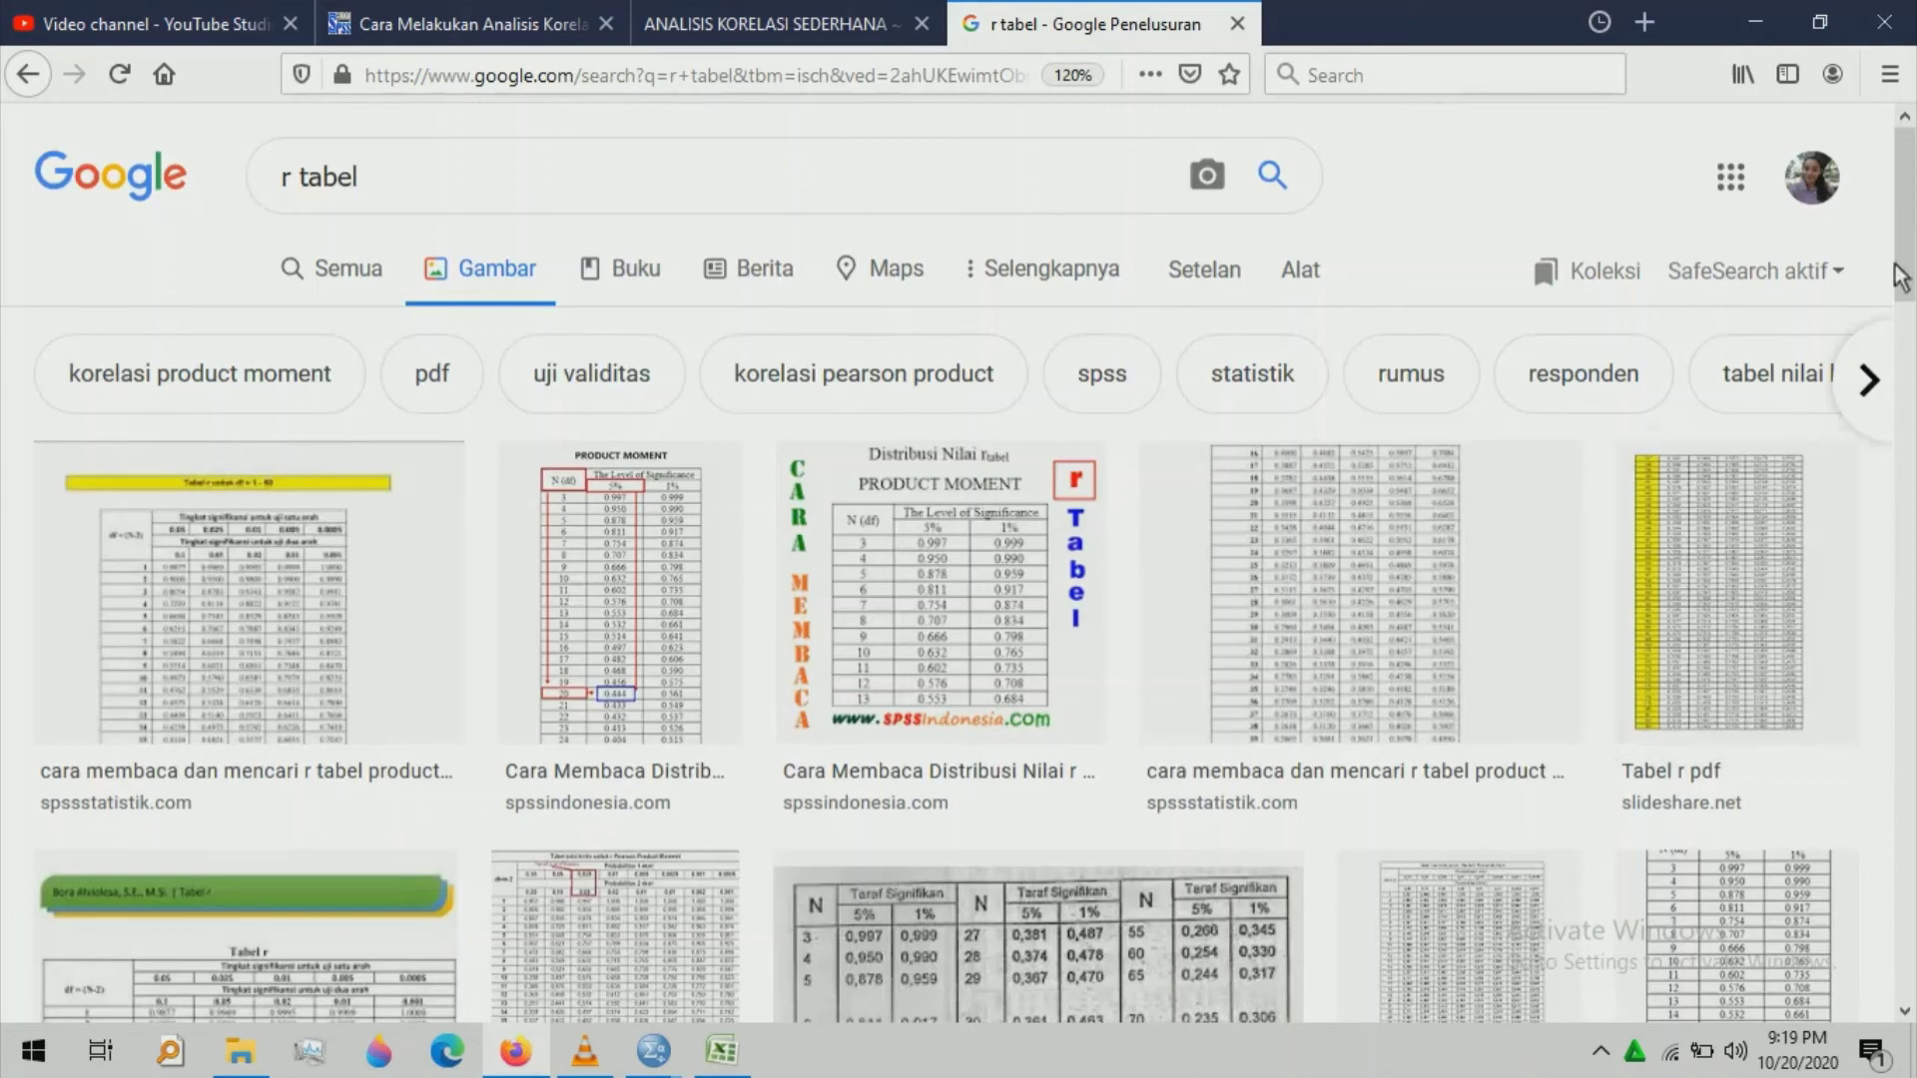
# - Open the "Tabel r pdf" page on SlideShare and check its DF = n-2 rows against the number of cases in the SPSS data grid
pyautogui.click(1687, 589)
pyautogui.click(1547, 597)
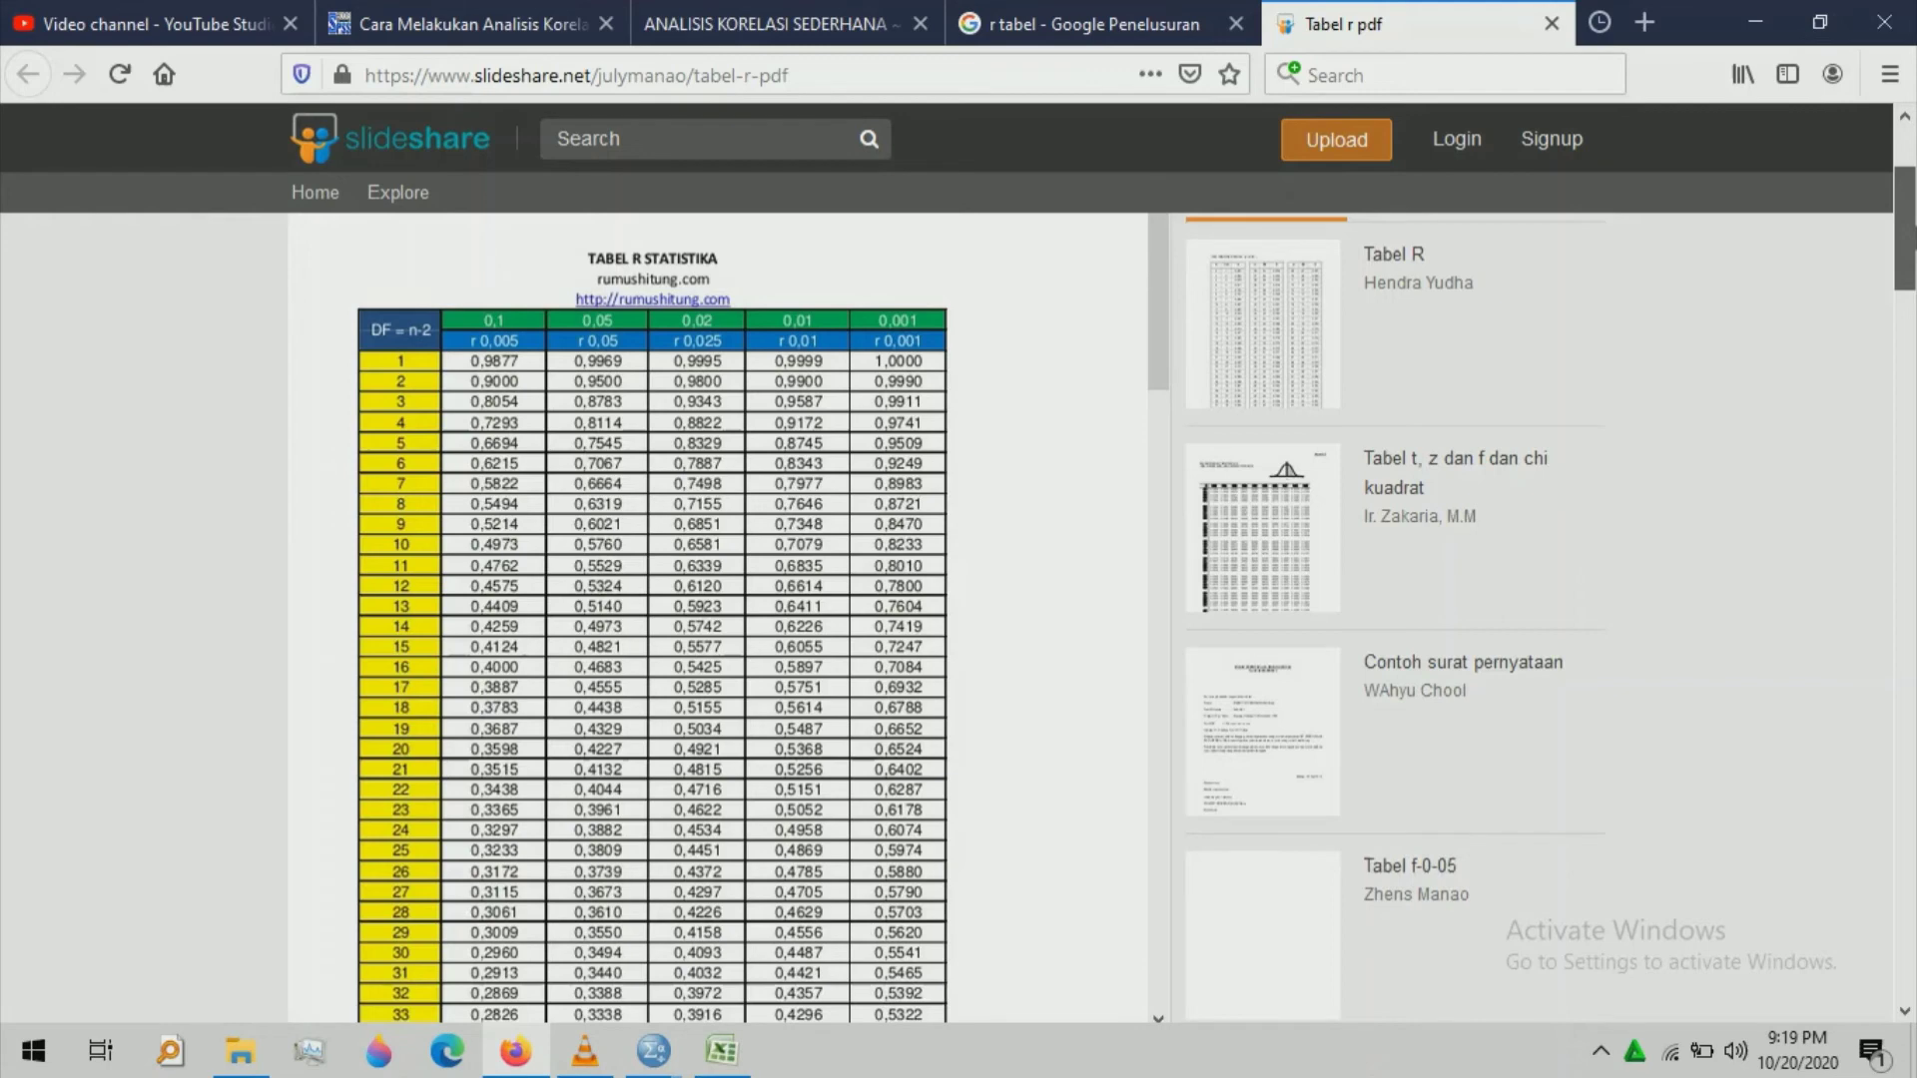
pyautogui.scroll(-1, 1099, 599)
pyautogui.scroll(1, 609, 324)
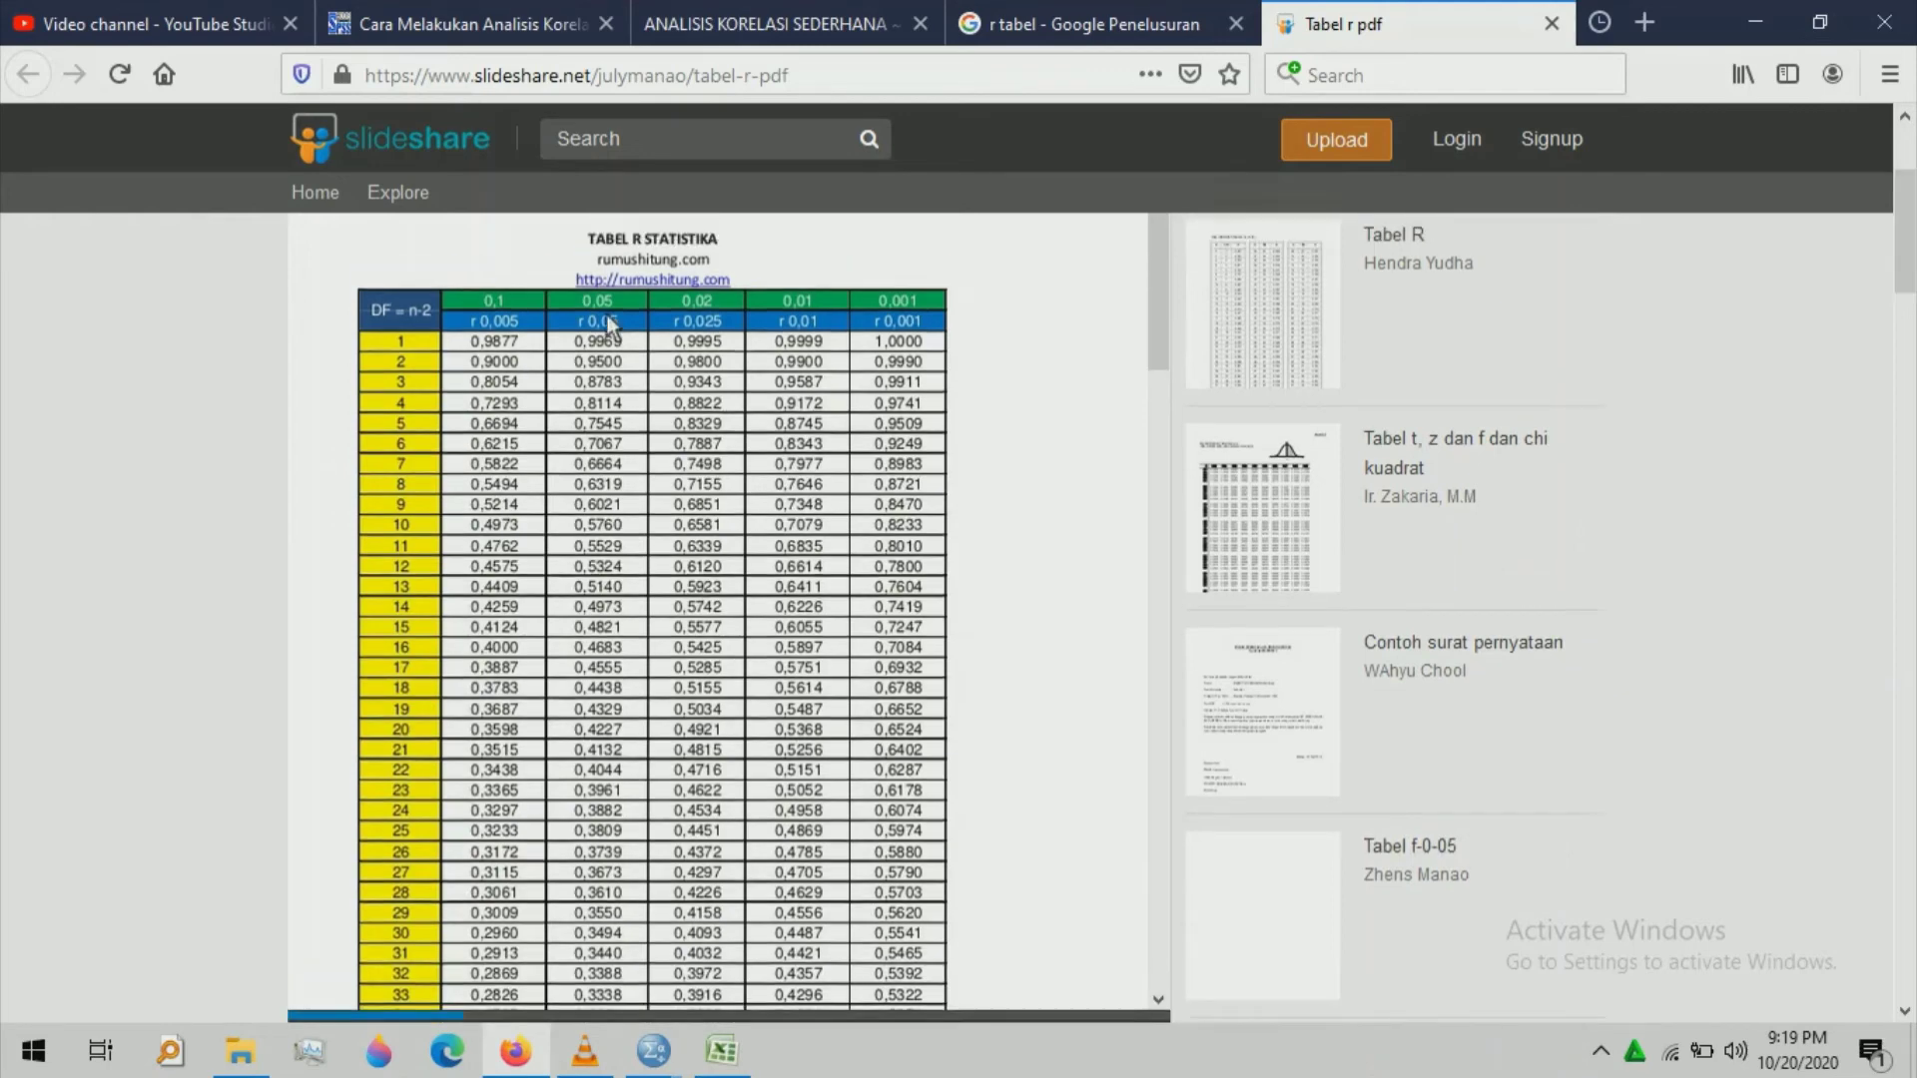
pyautogui.click(665, 1063)
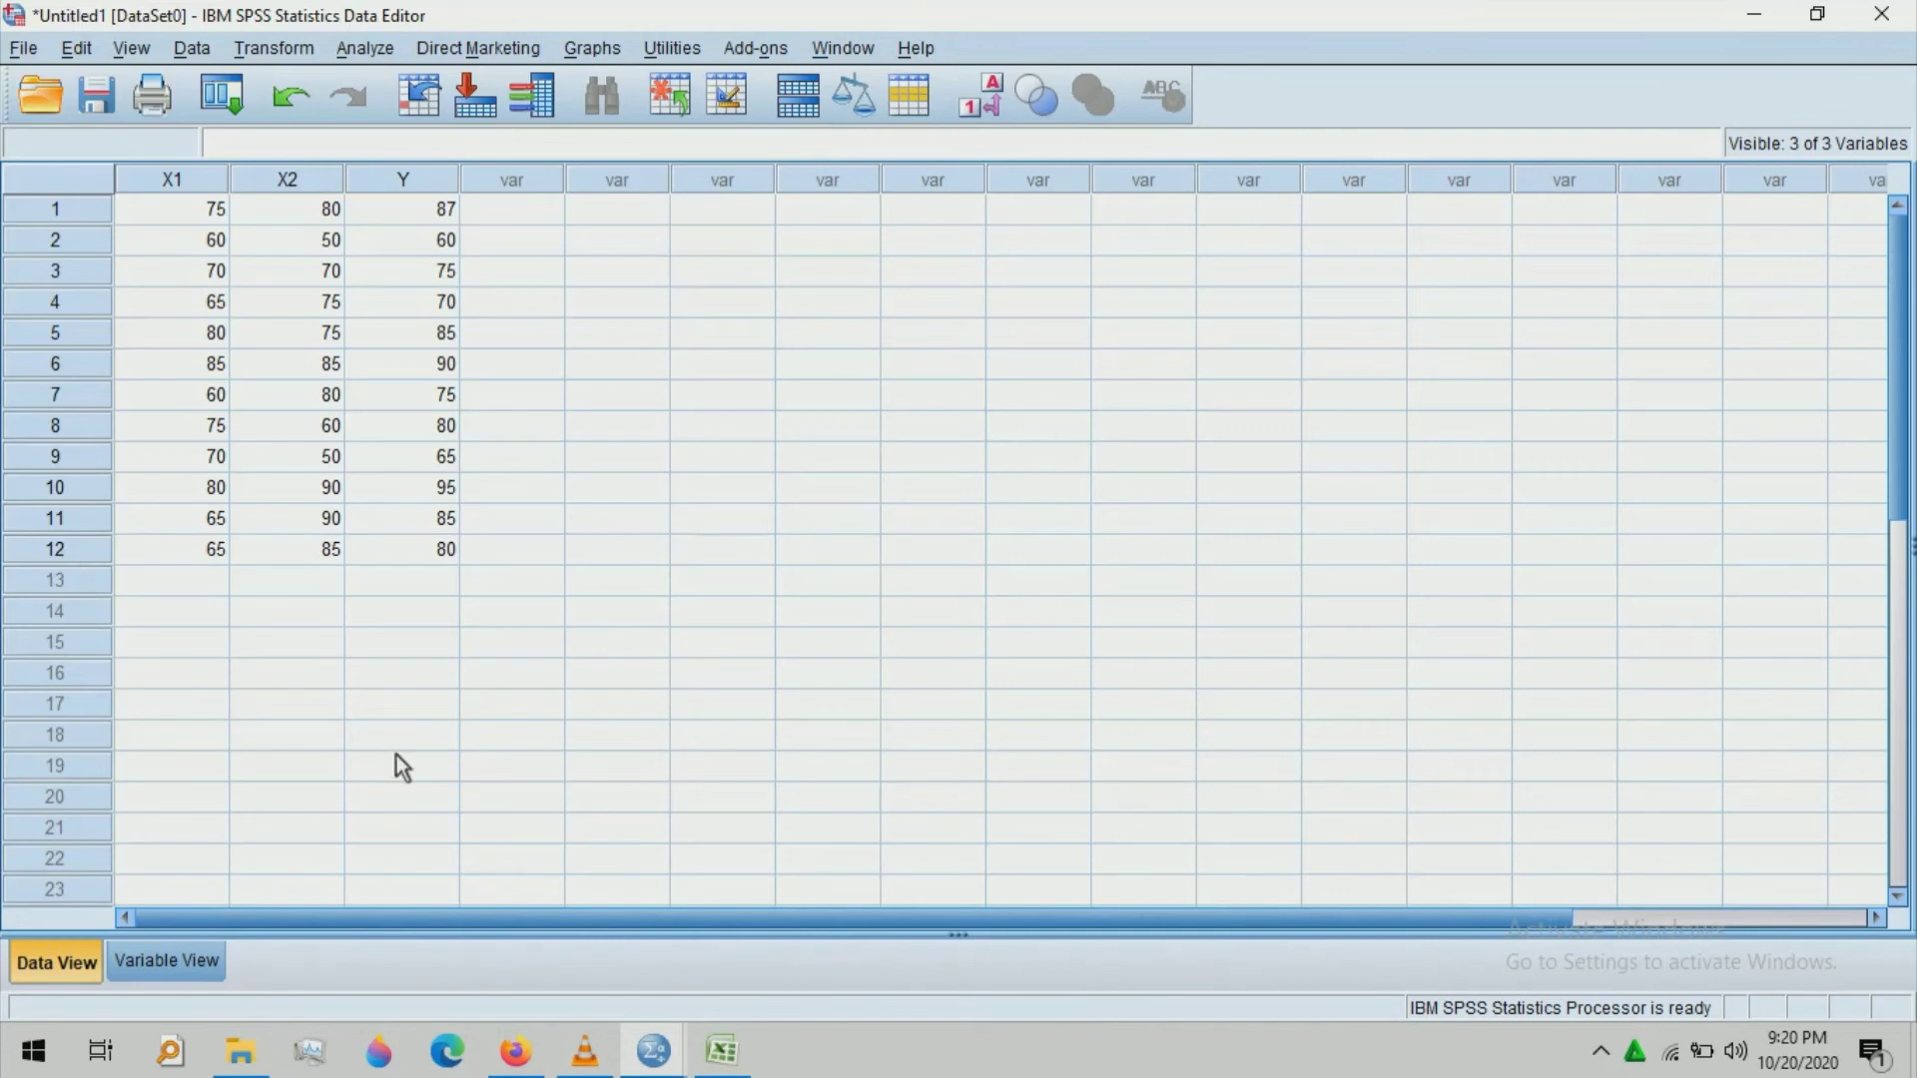
pyautogui.click(519, 1050)
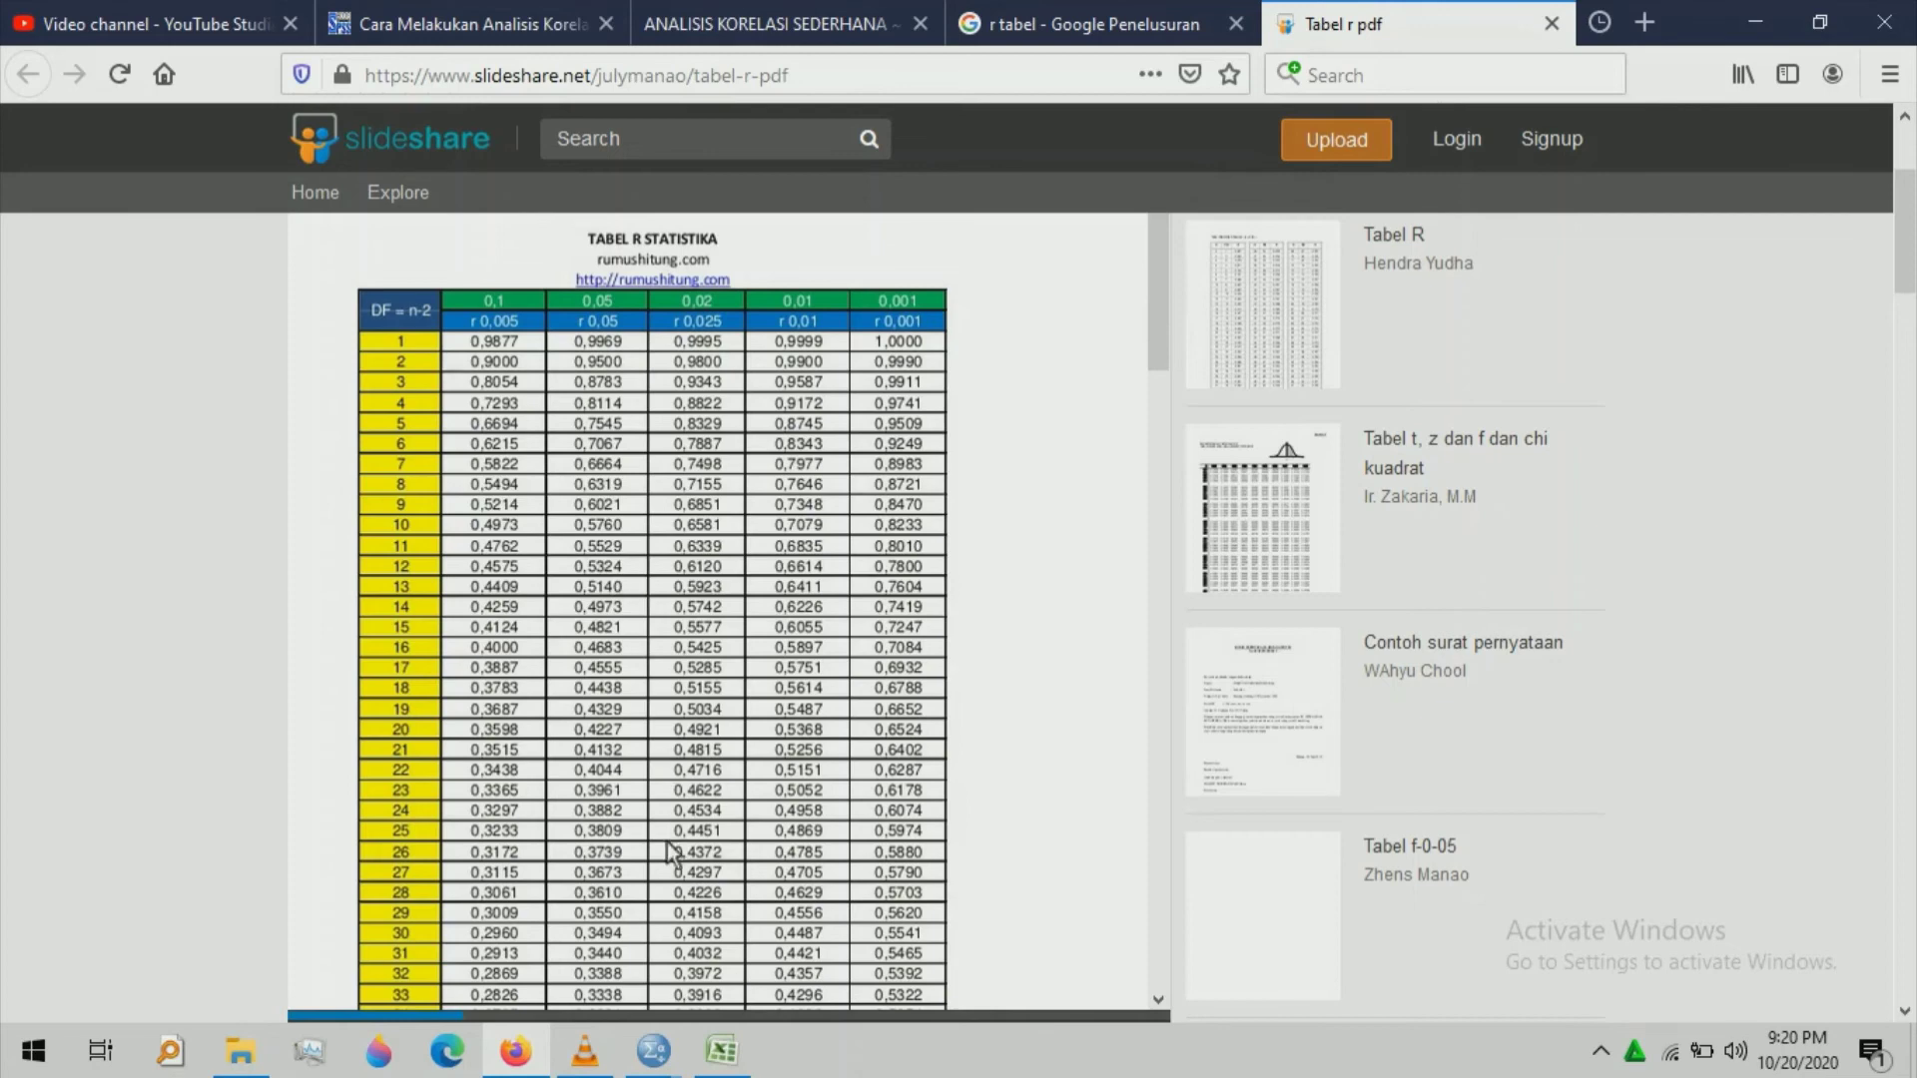
# - Return to the SPSS output and compare the Pearson correlations in the Correlations table with the critical r values
pyautogui.moveTo(654, 1053)
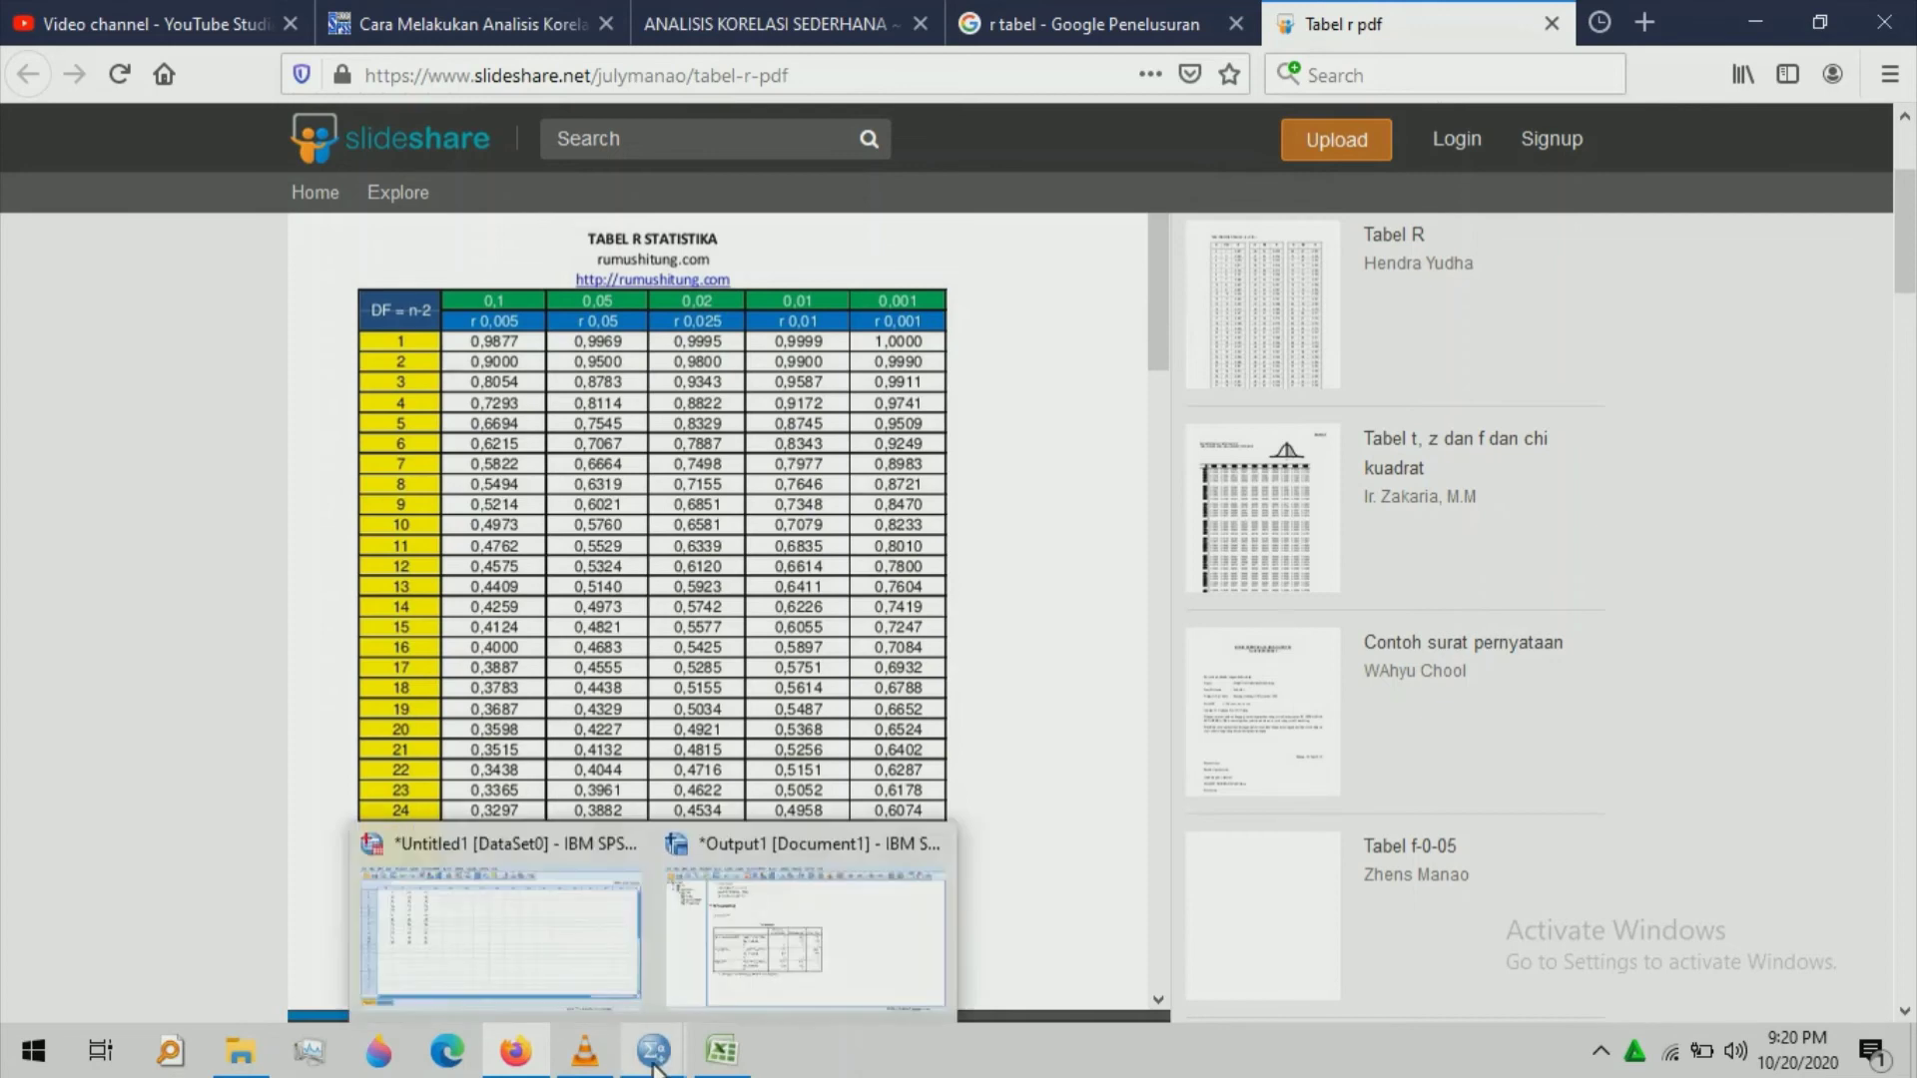
pyautogui.click(855, 913)
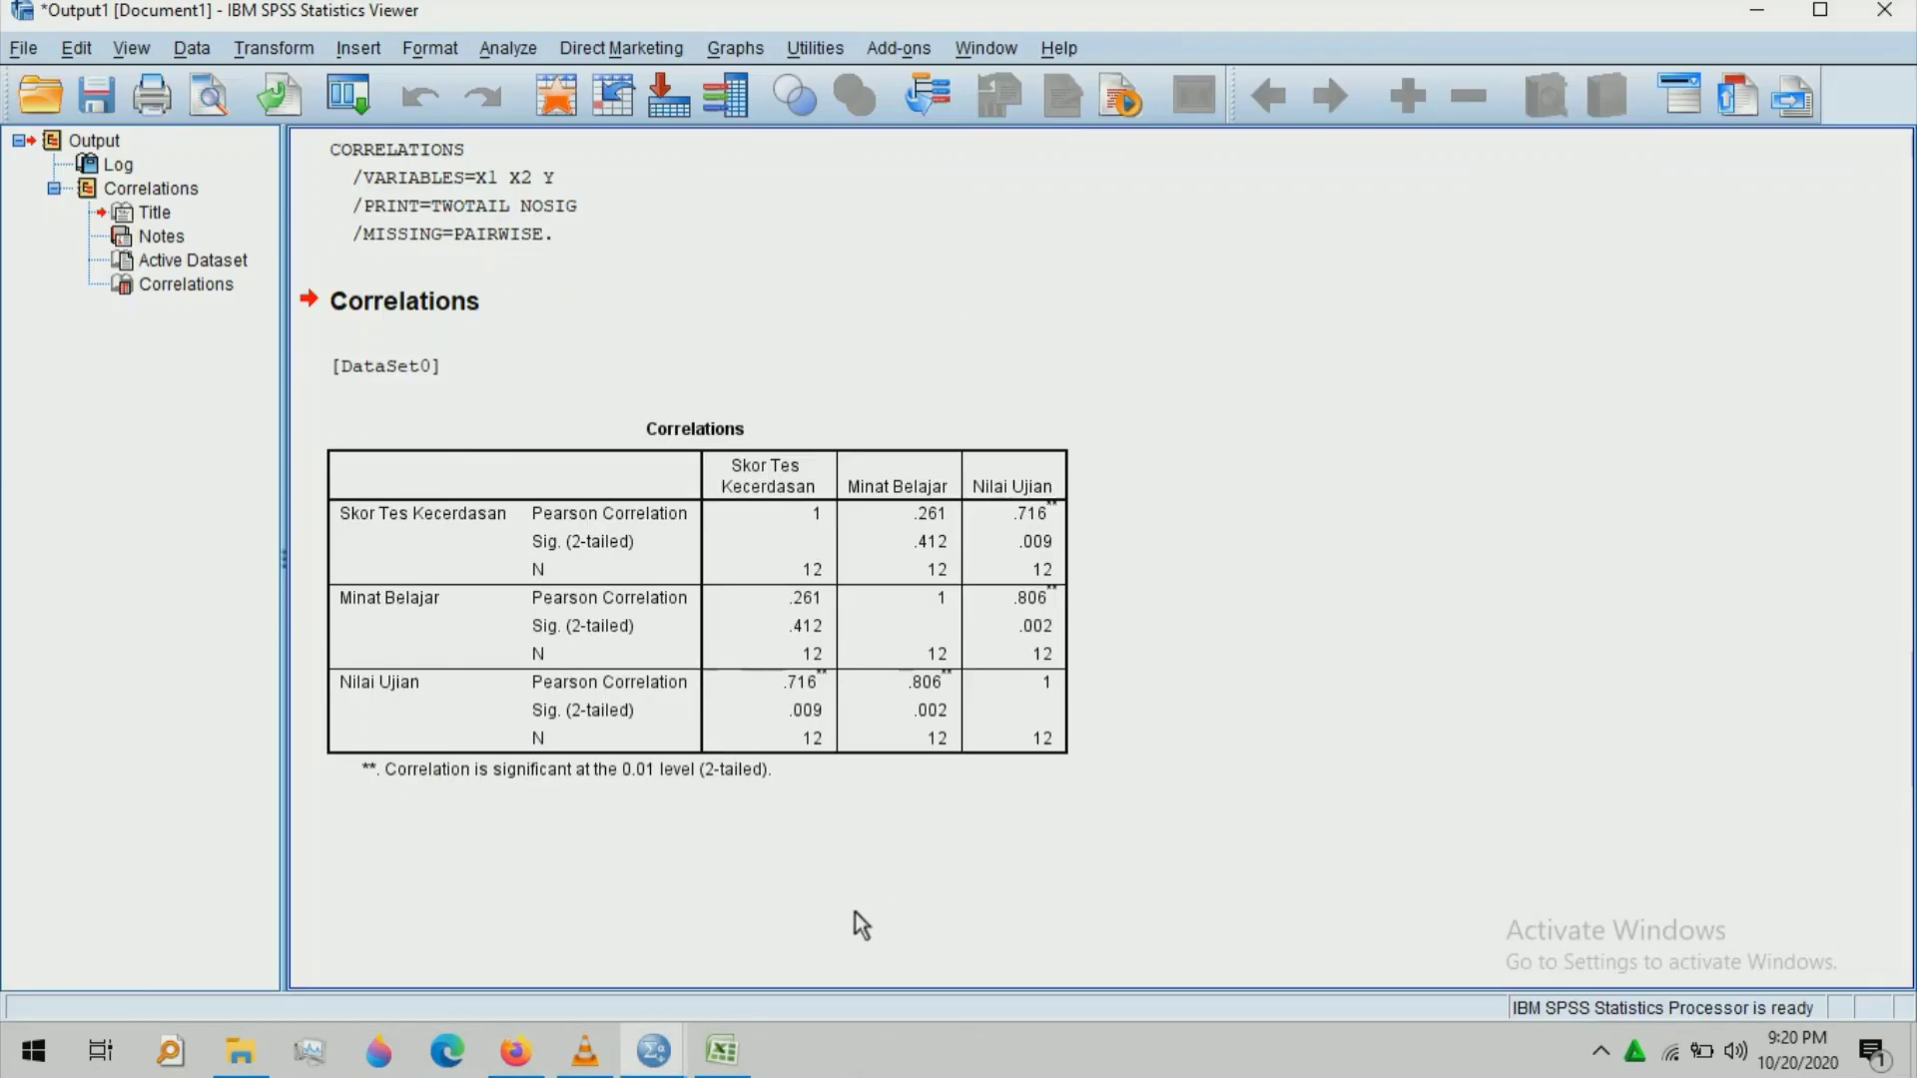
pyautogui.click(763, 616)
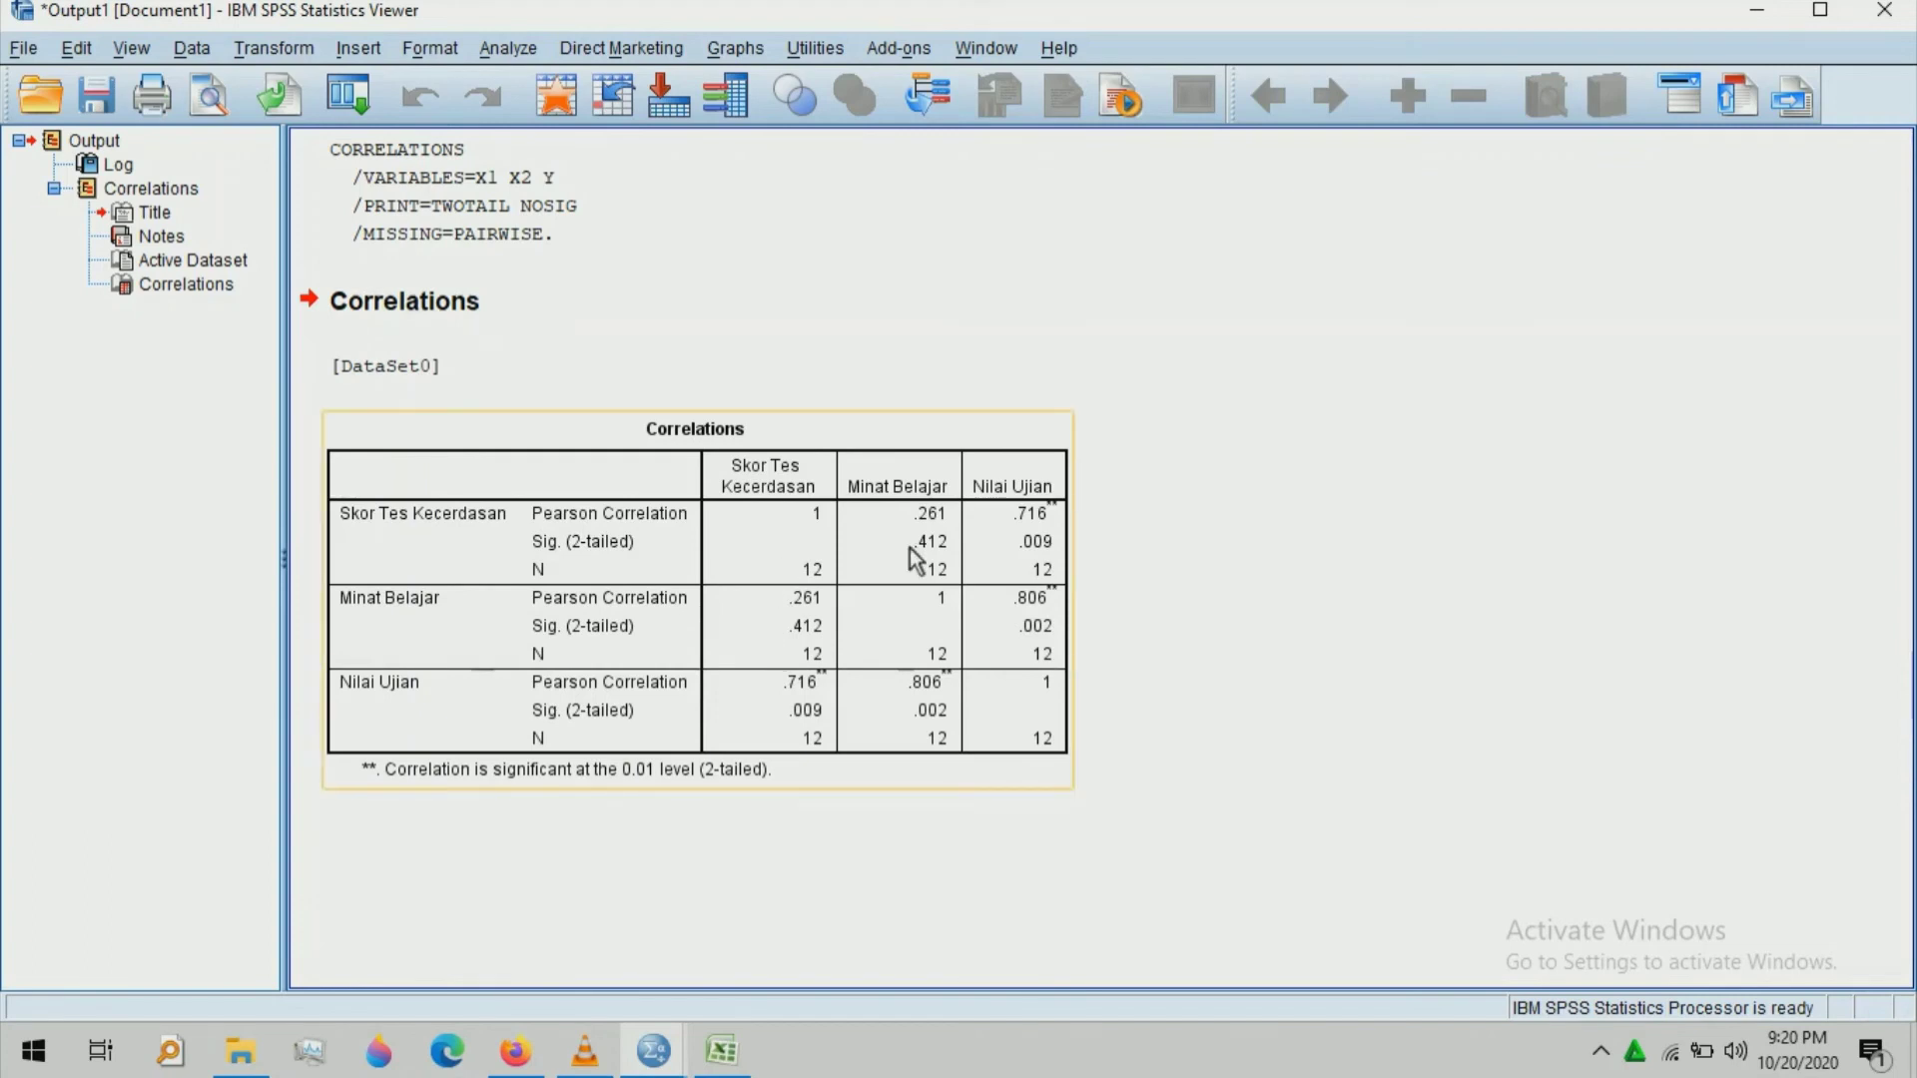
pyautogui.click(1087, 620)
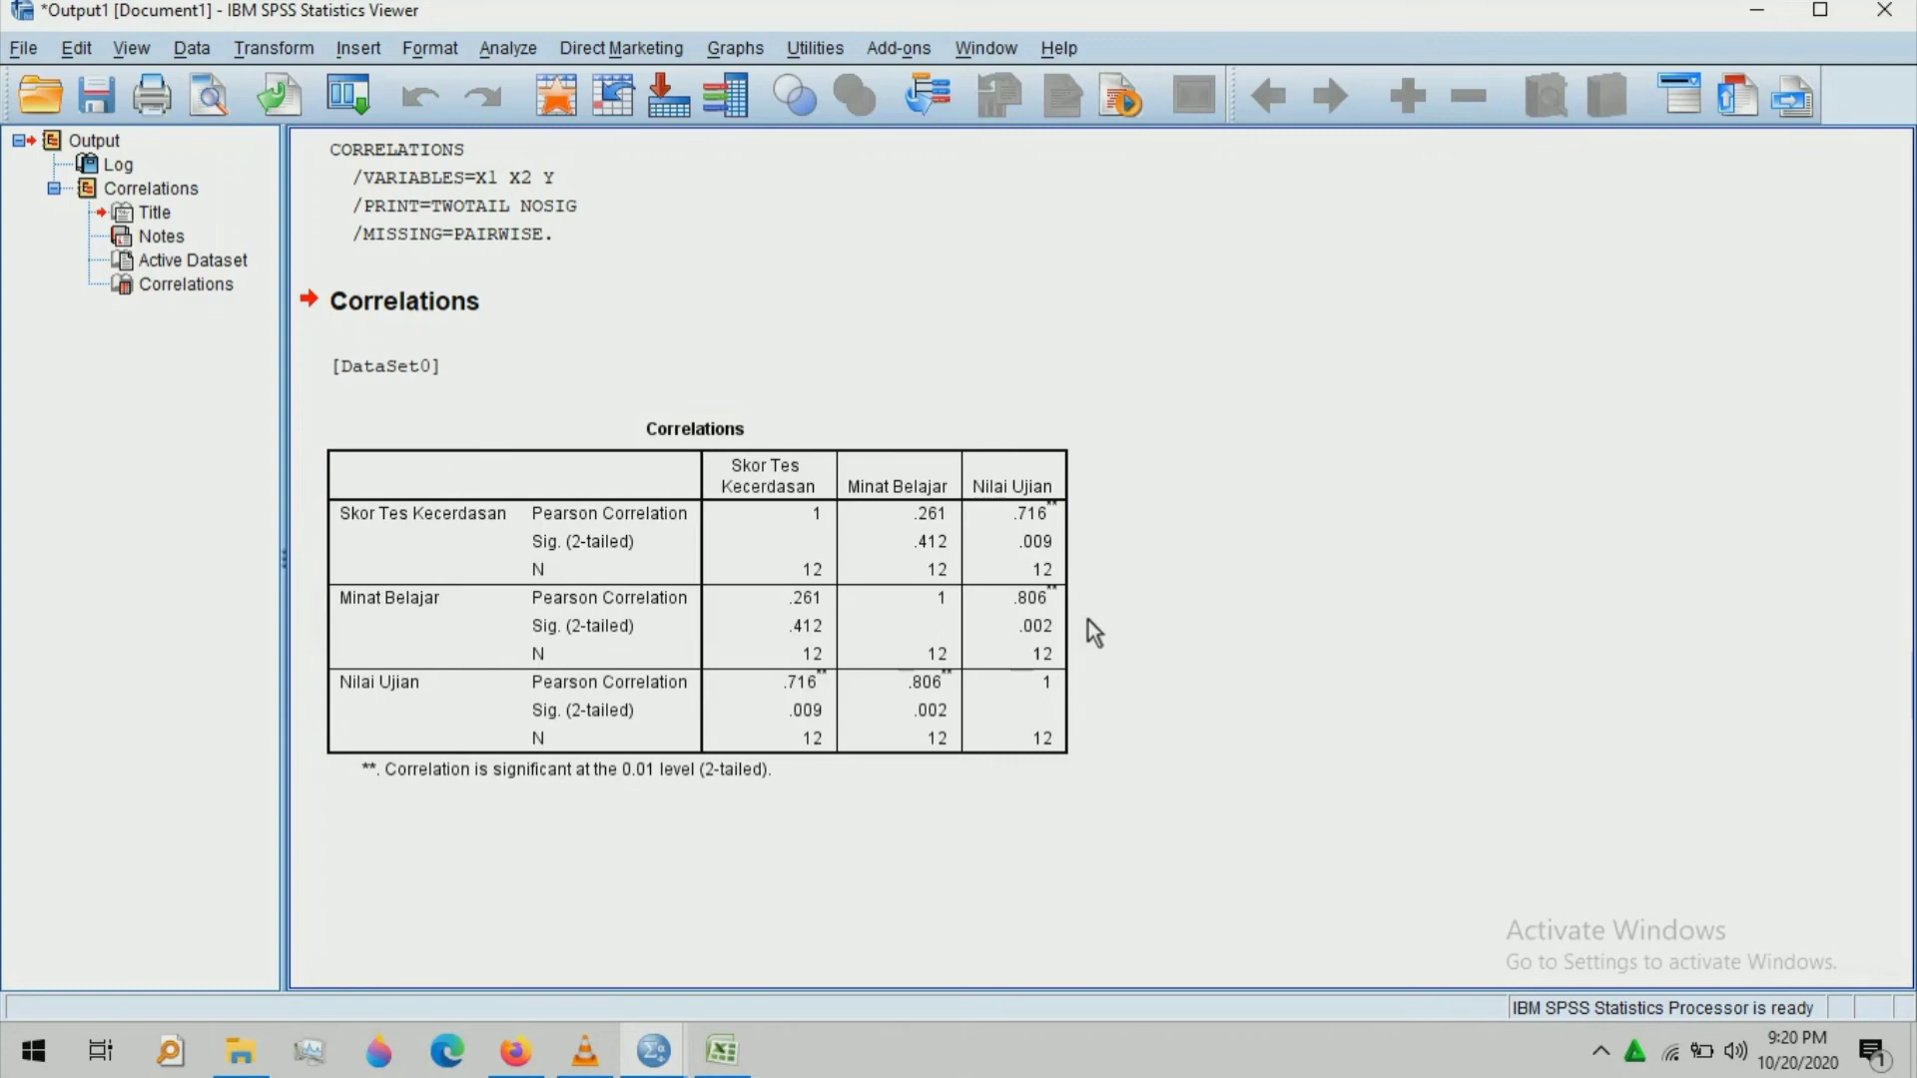
pyautogui.click(1070, 542)
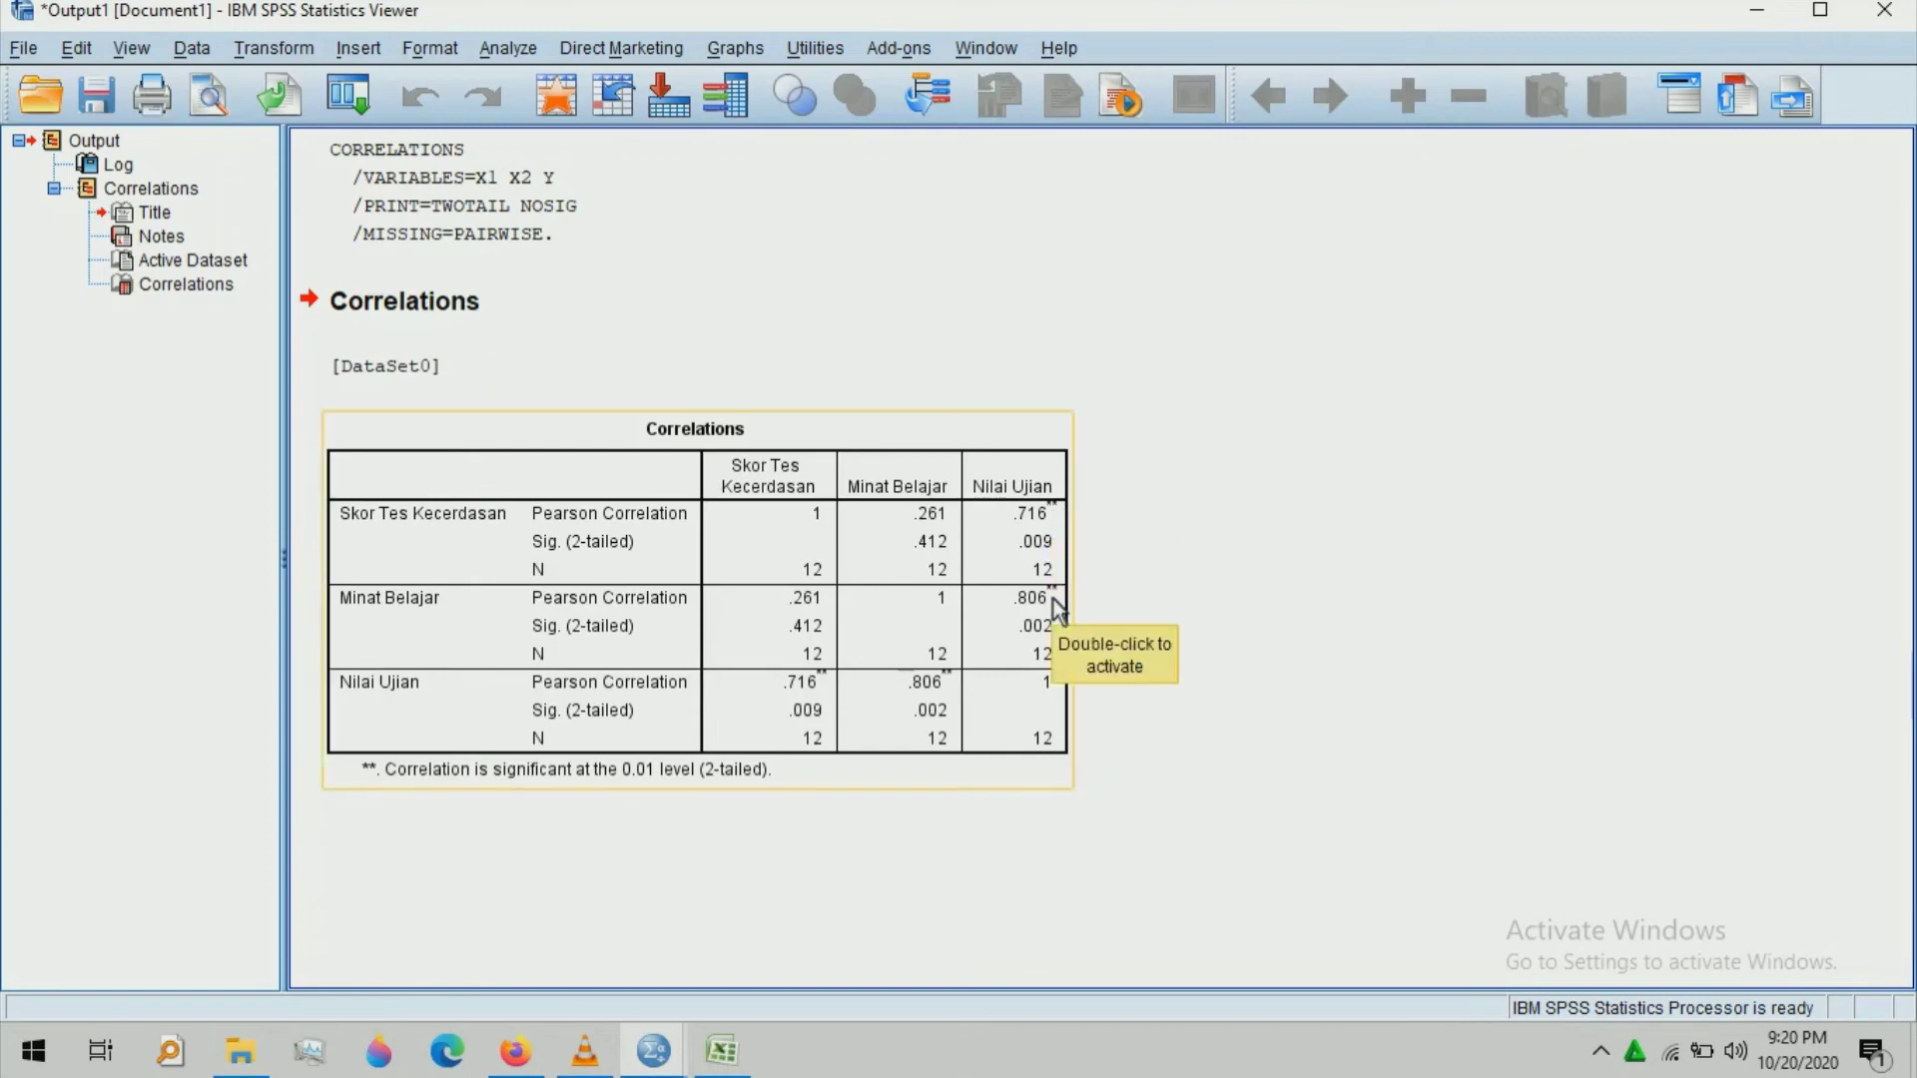
pyautogui.click(1143, 621)
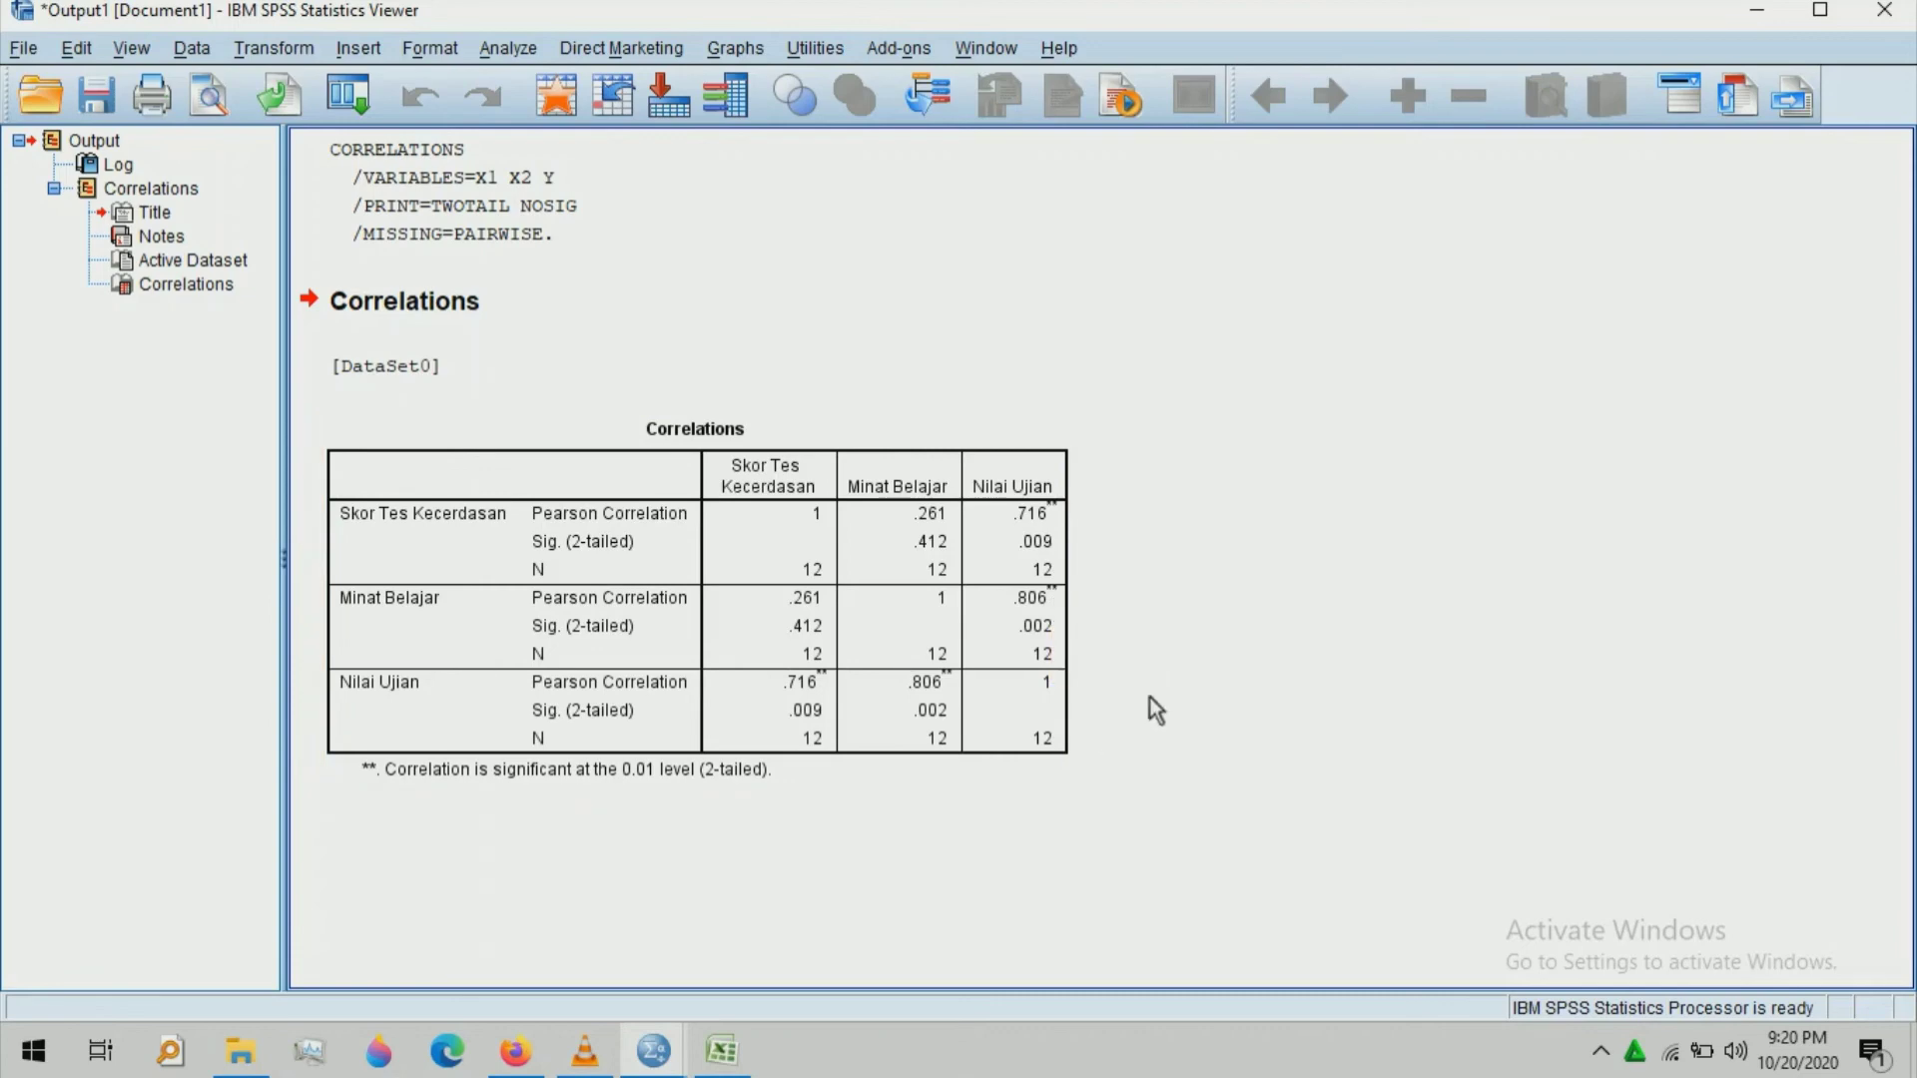